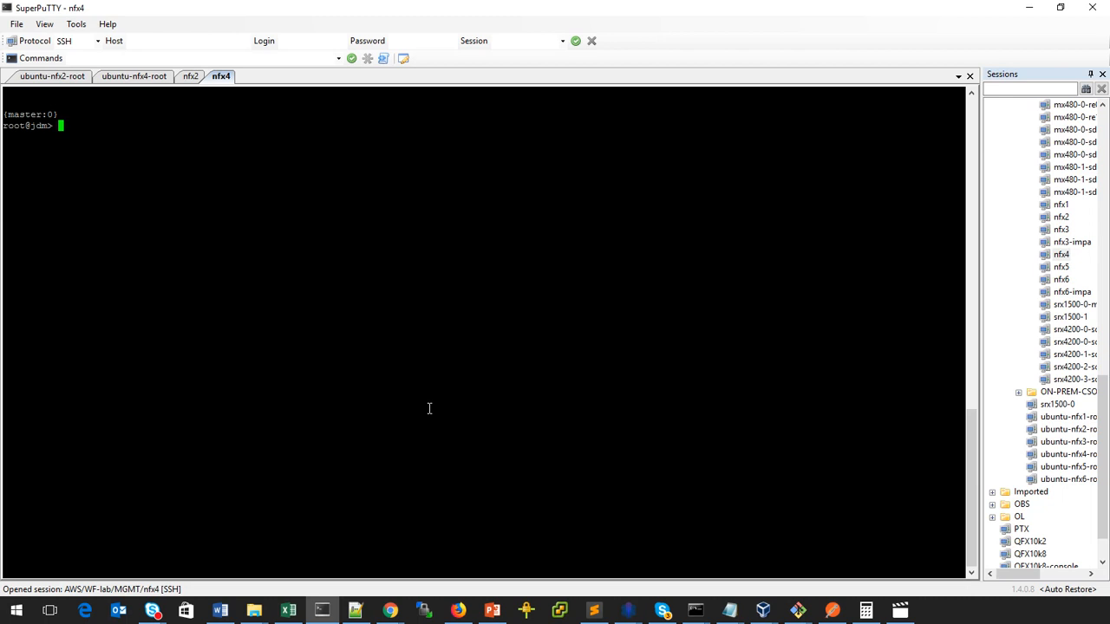
Switch to the Chrome window with the CSO Administration Portal dashboard and list the selectable tenants.
left_click(832, 611)
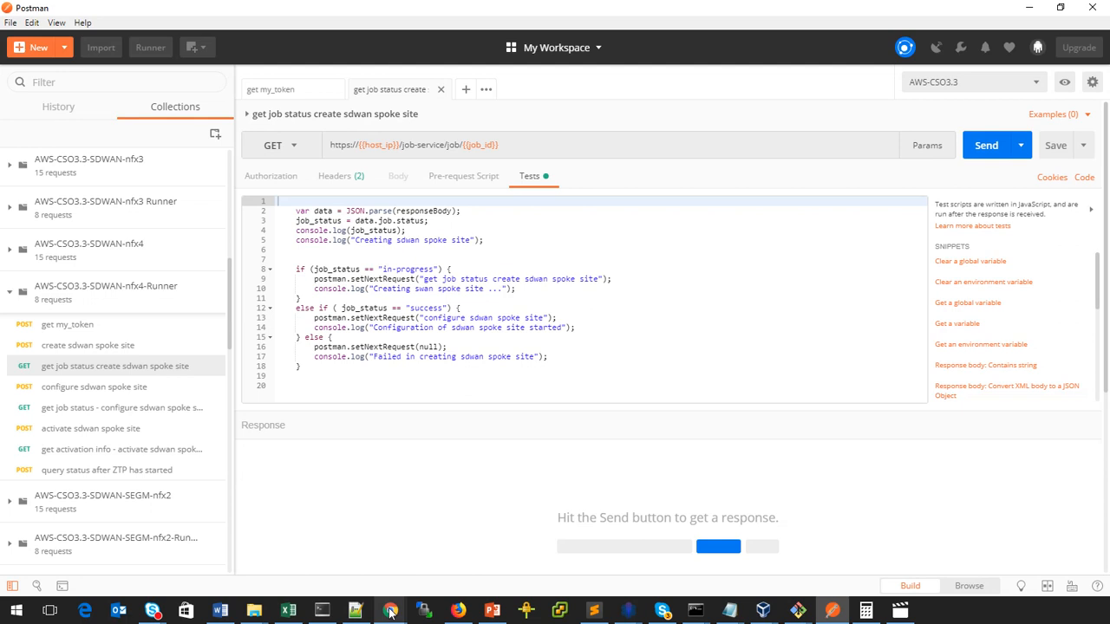
mouse_move(390, 611)
left_click(466, 546)
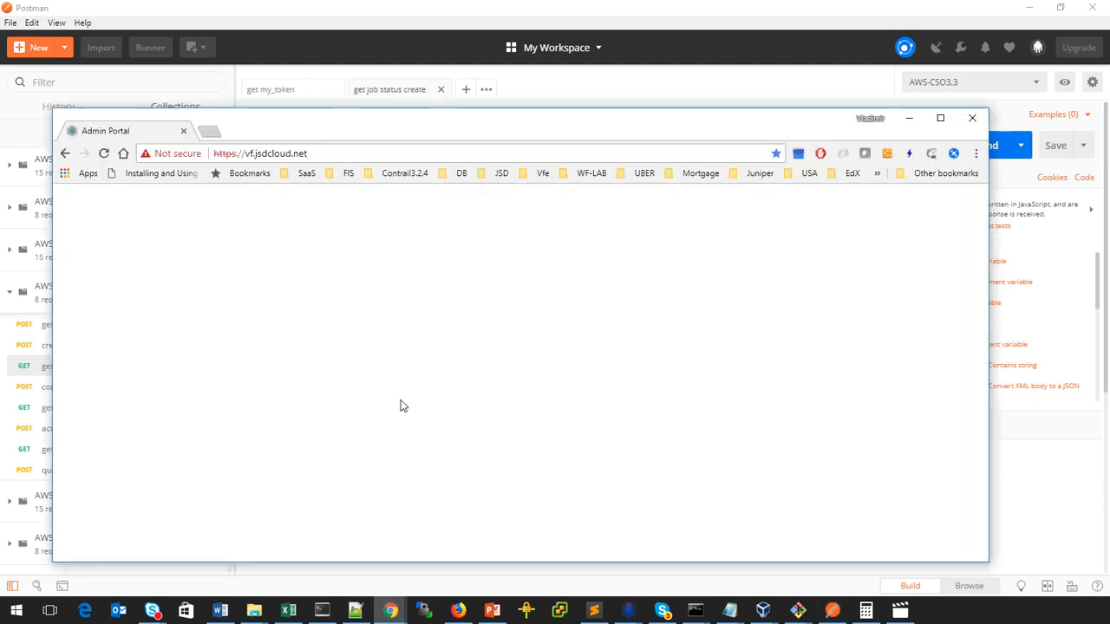
left_click(909, 118)
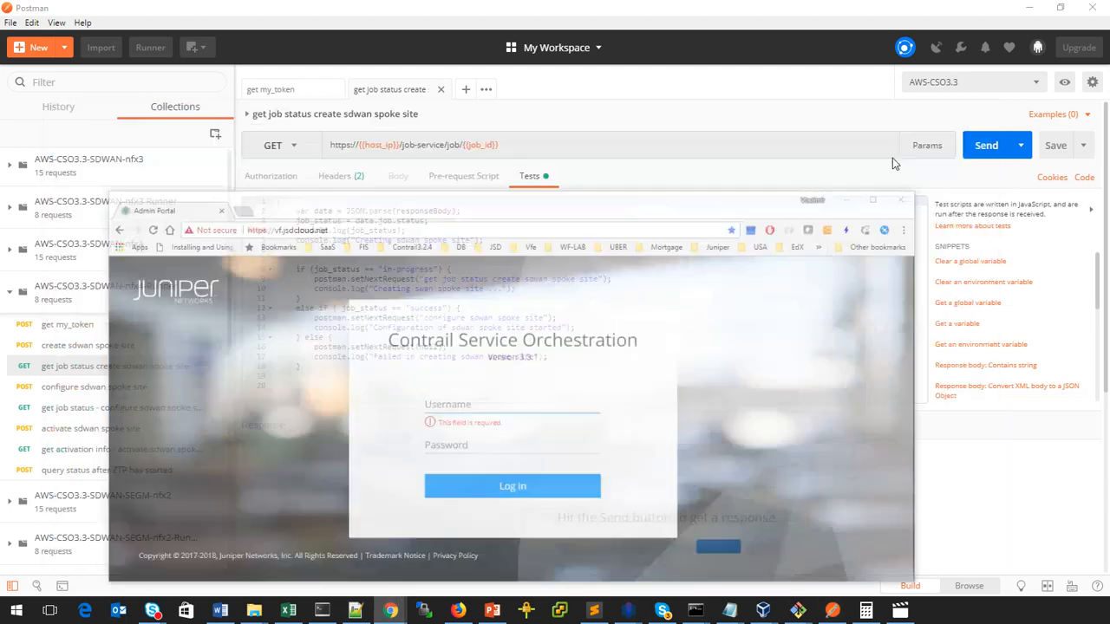
left_click(333, 581)
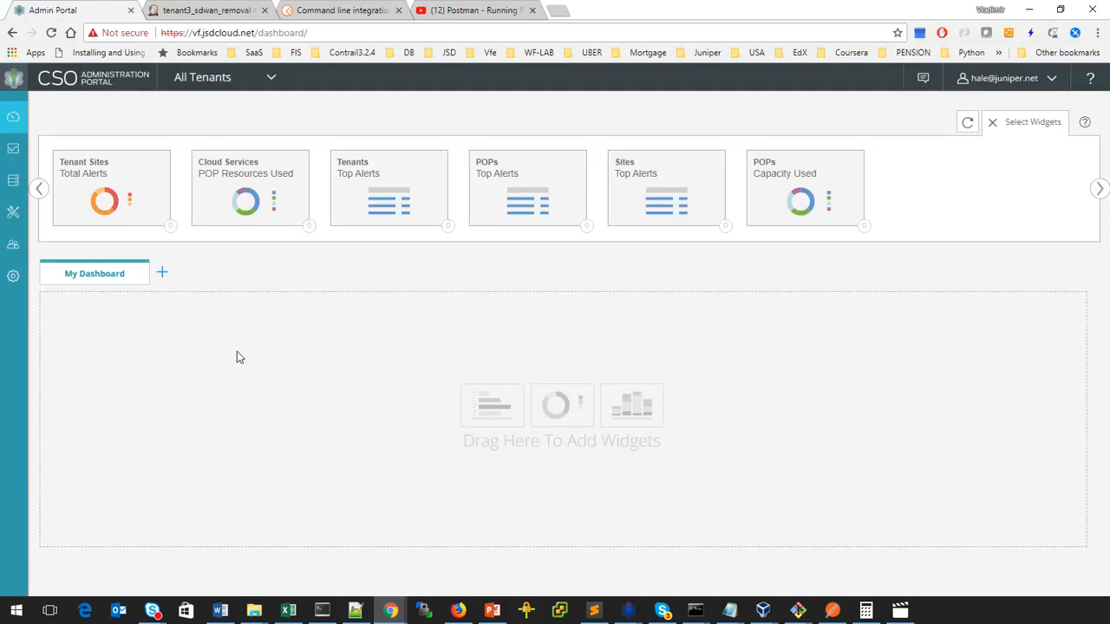
left_click(271, 80)
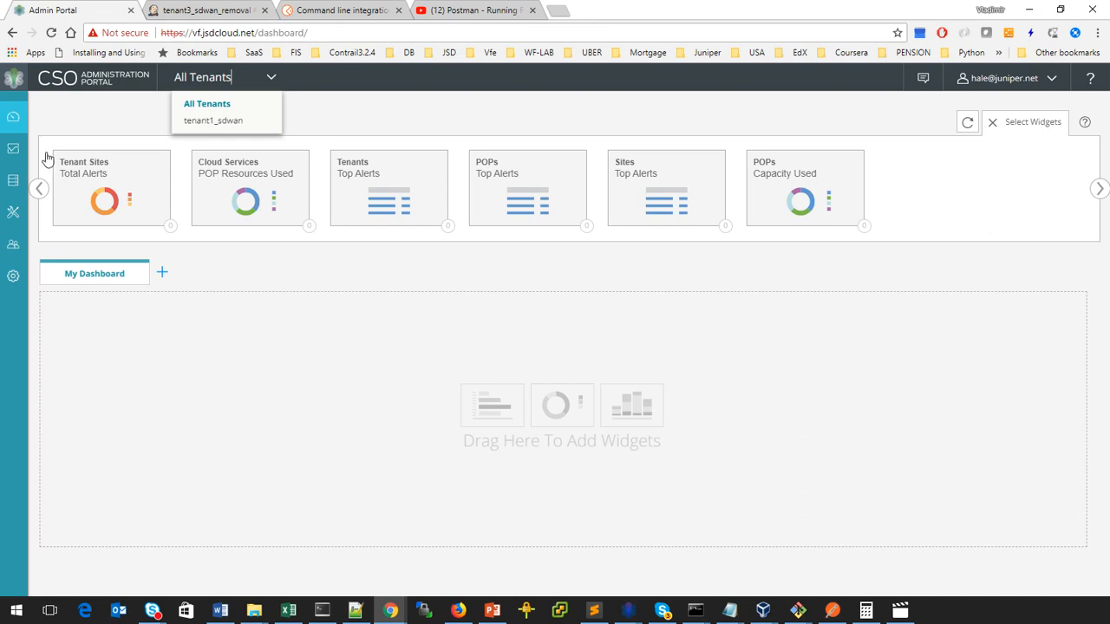
Examine the Add Tenant form's basic, admin user and password policy fields on the Tenants page, and exit it without changes.
mouse_move(11, 136)
left_click(70, 249)
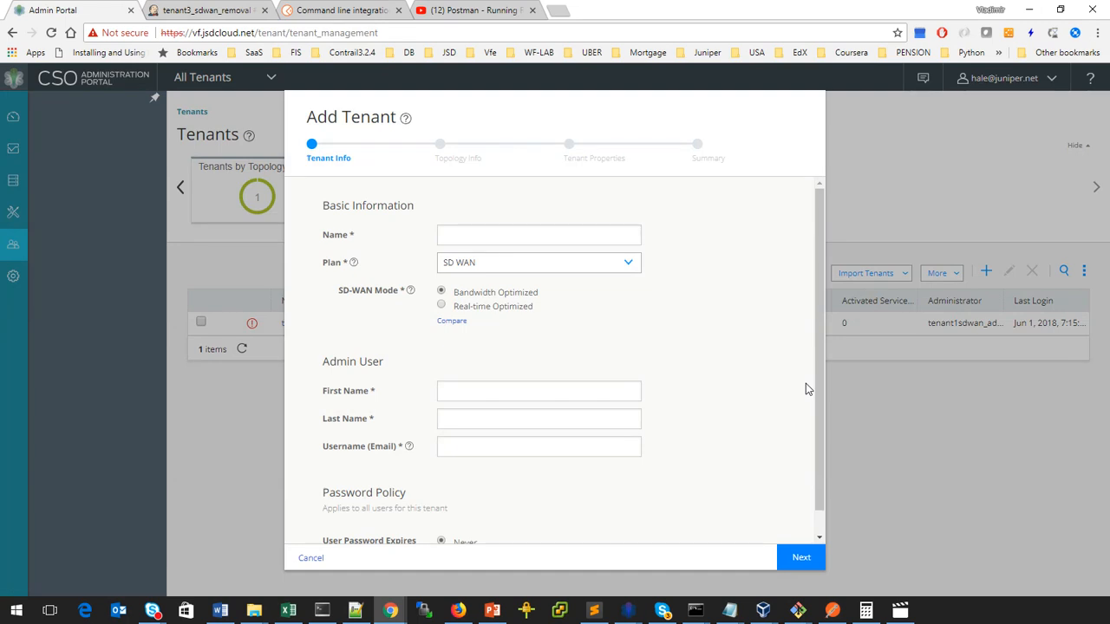
mouse_move(819, 383)
left_mouse_down()
mouse_move(820, 432)
mouse_move(818, 363)
left_mouse_up()
scroll(822, 312, "down", 1)
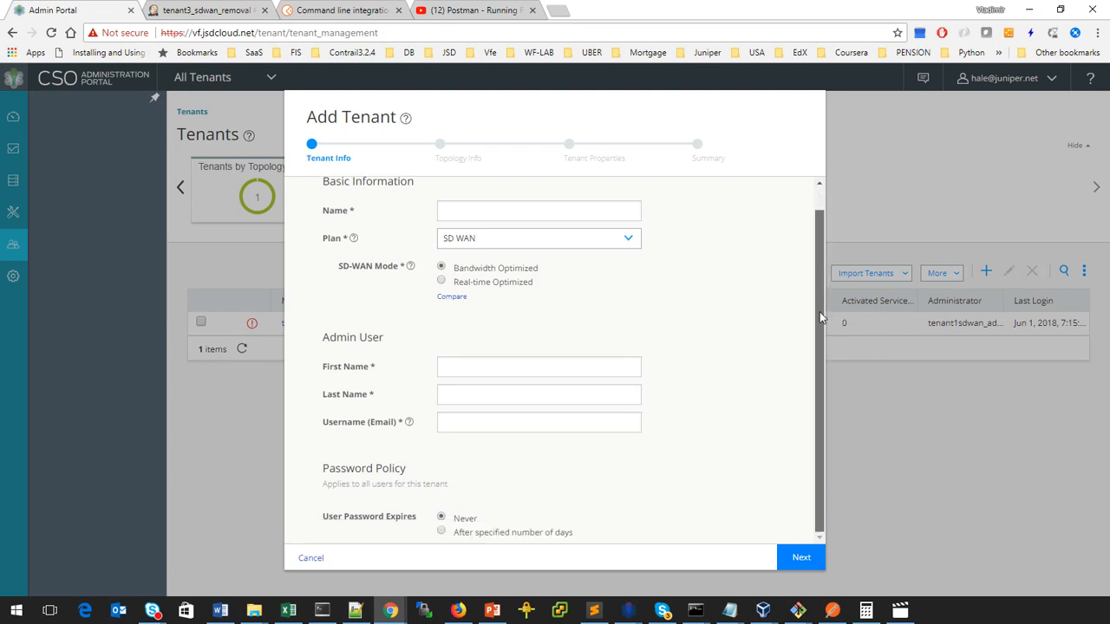
left_click(314, 559)
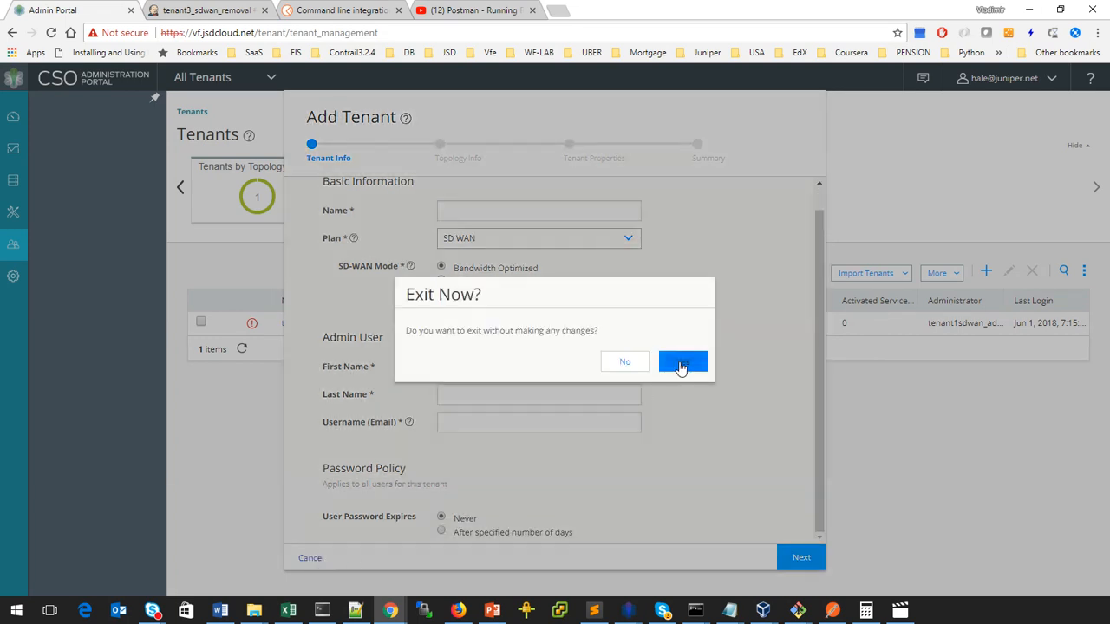
left_click(682, 364)
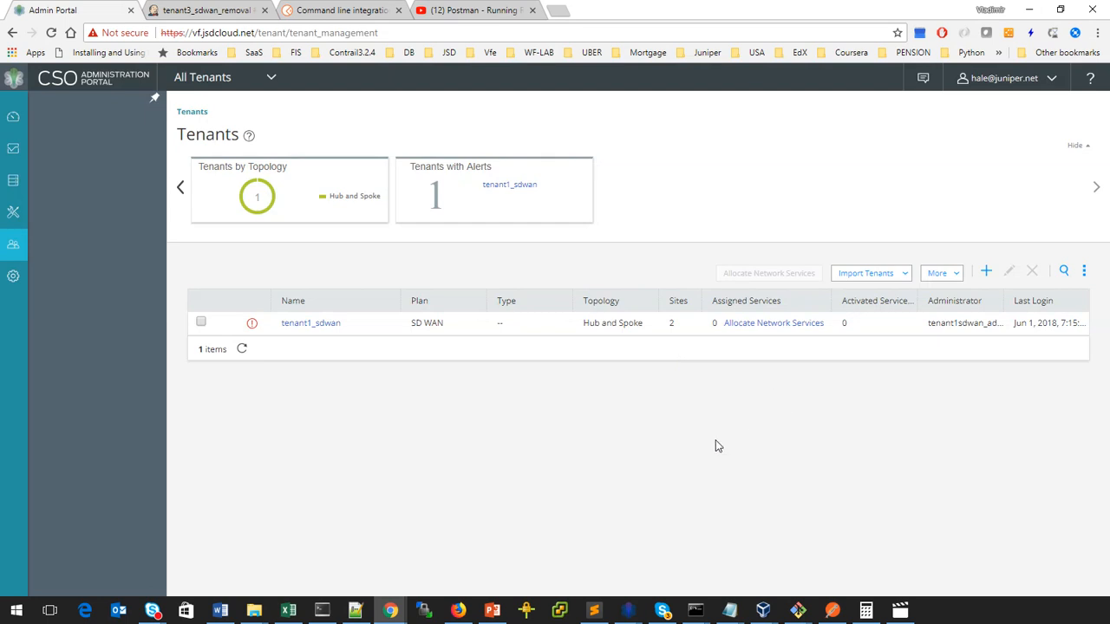
Switch to Postman and examine the JSON body of the "configure sdwan spoke site" request in the AWS-CSO3.3-SDWAN-nfx4-Runner collection.
left_click(830, 609)
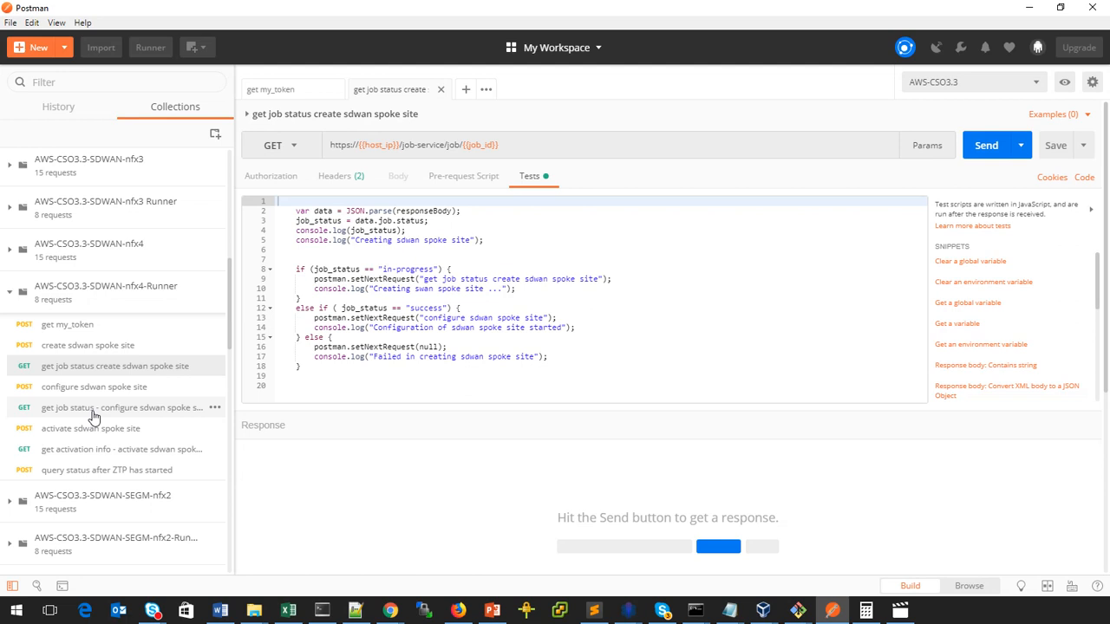
left_click(115, 293)
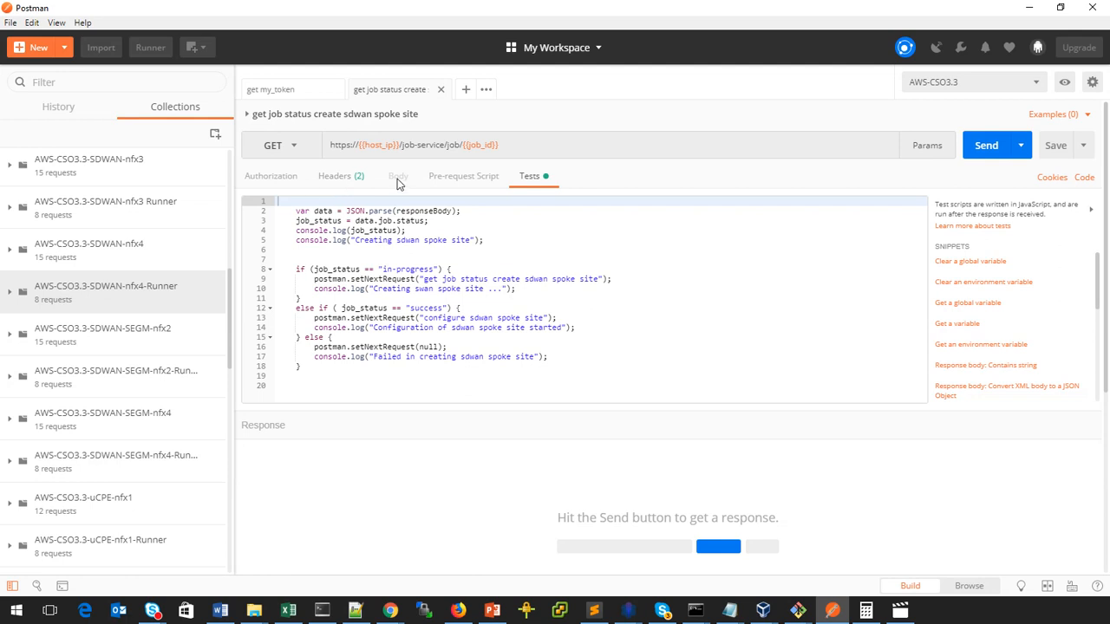
left_click(117, 295)
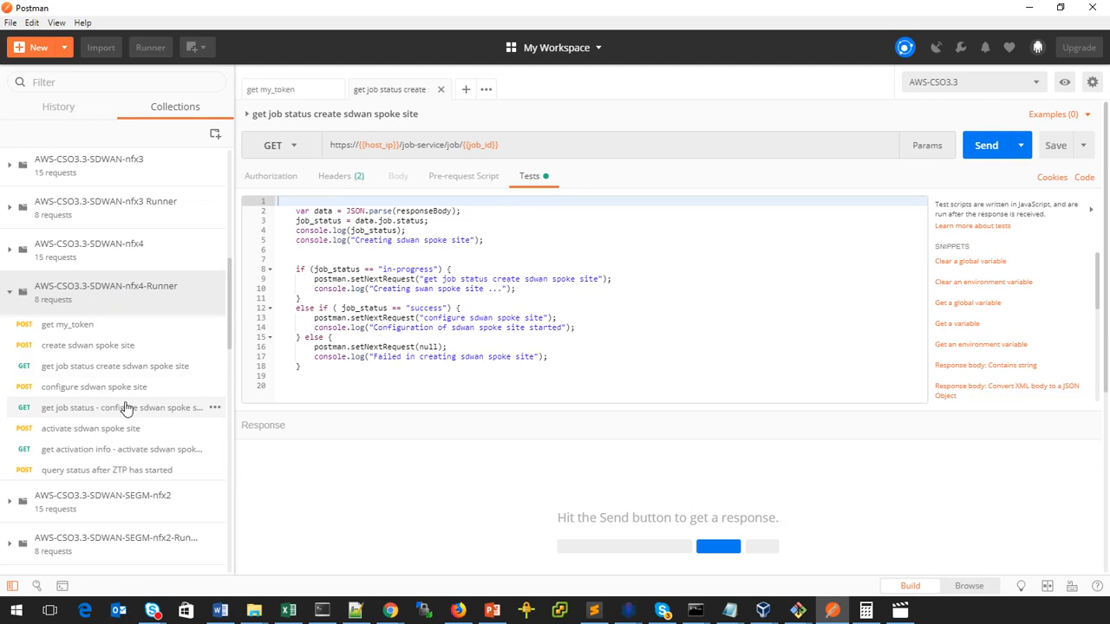
left_click(97, 390)
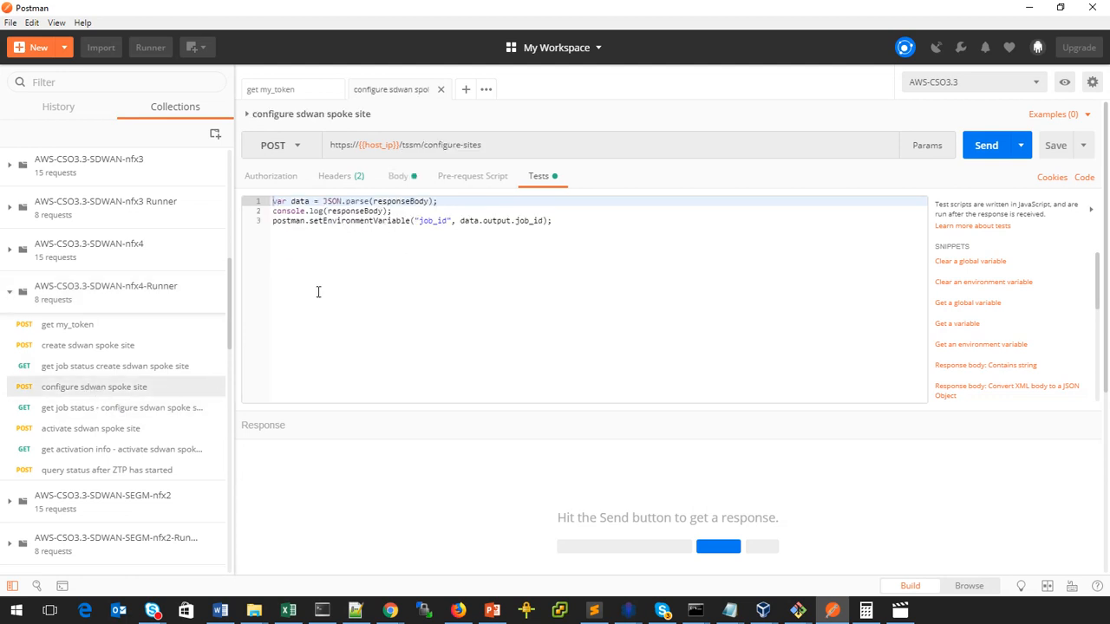
left_click(398, 179)
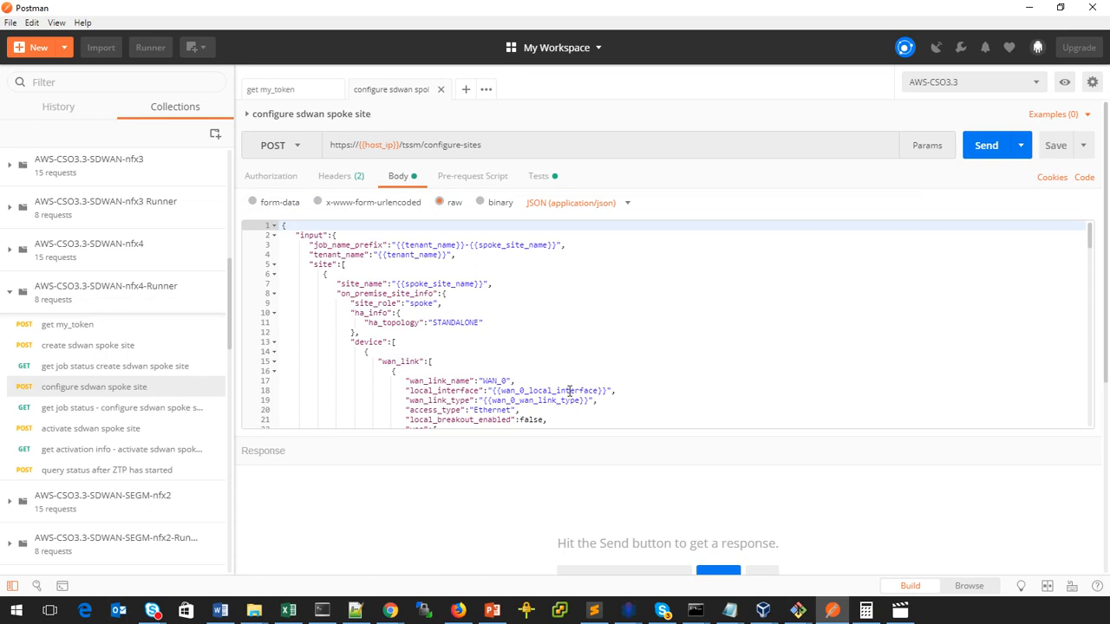
scroll(574, 331, "down", 1)
scroll(574, 332, "down", 1)
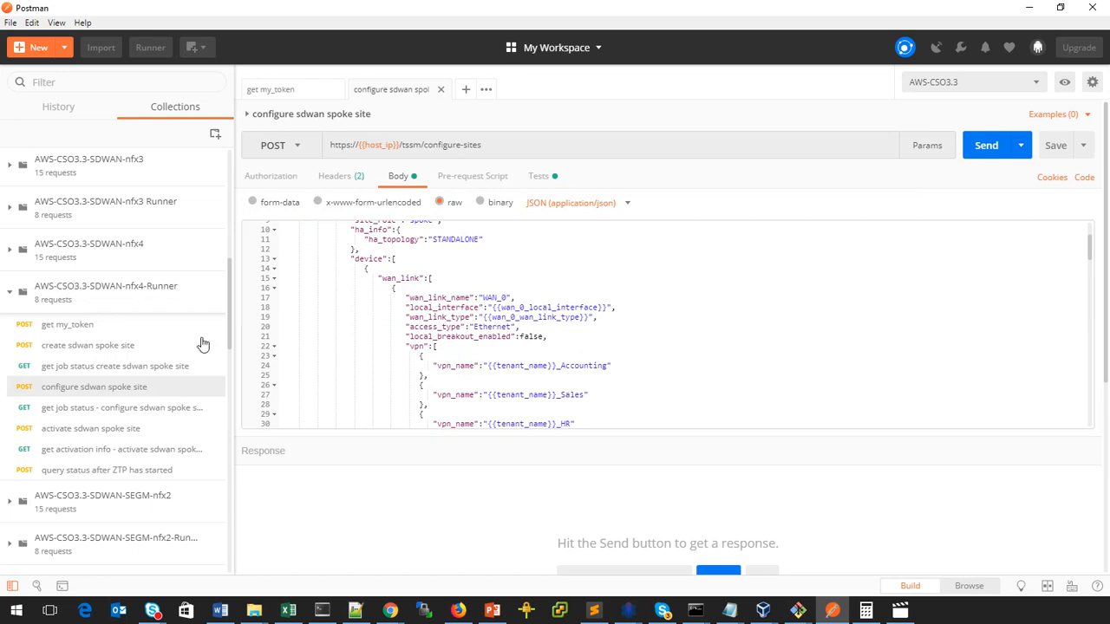
Examine the variables defined for the AWS-CSO3.3-SDWAN-nfx4-Runner collection and close its settings without updating.
left_click(215, 307)
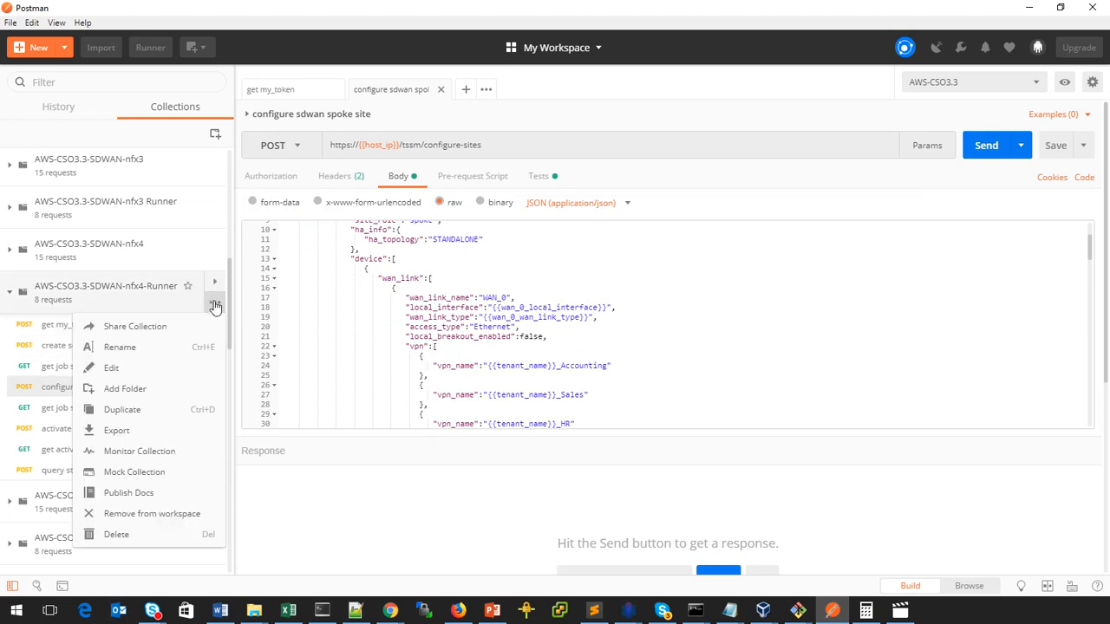
left_click(115, 368)
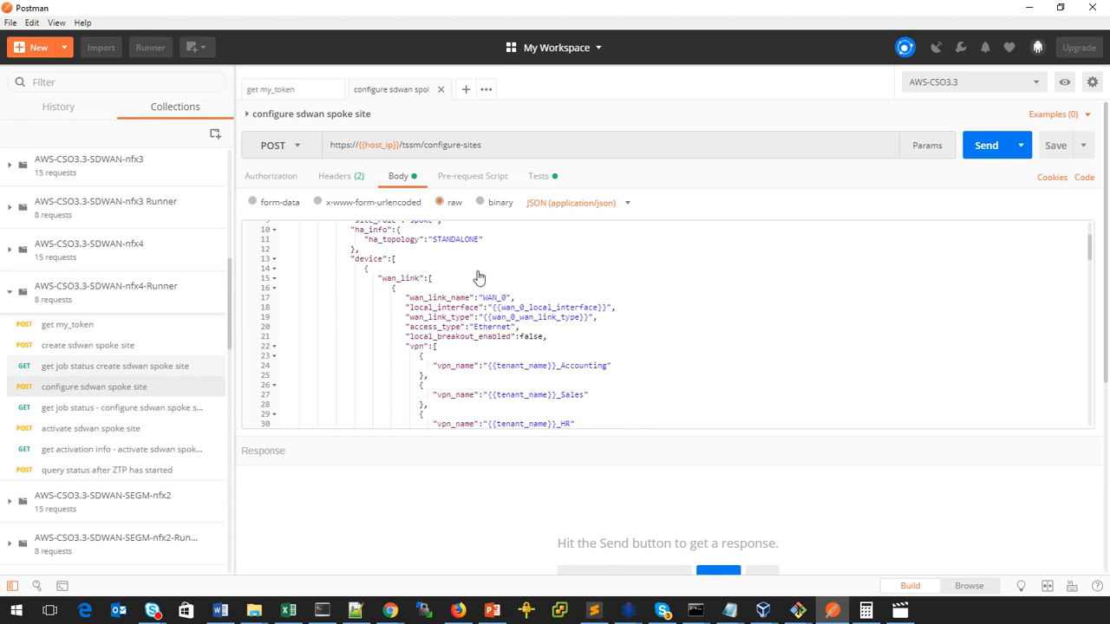
left_click(214, 302)
left_click(108, 369)
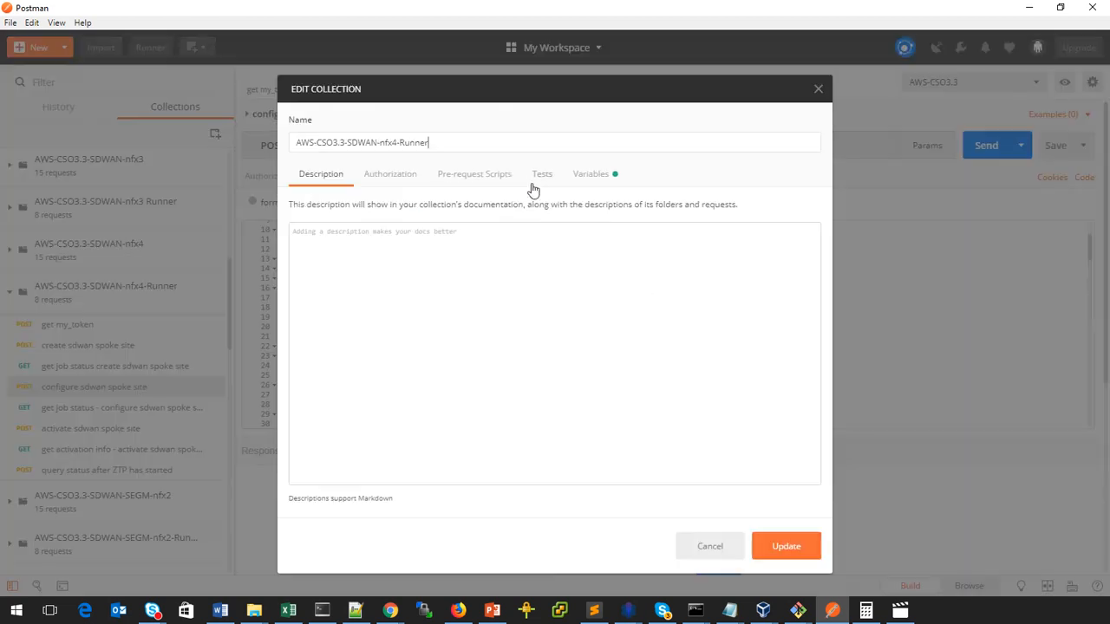
left_click(589, 177)
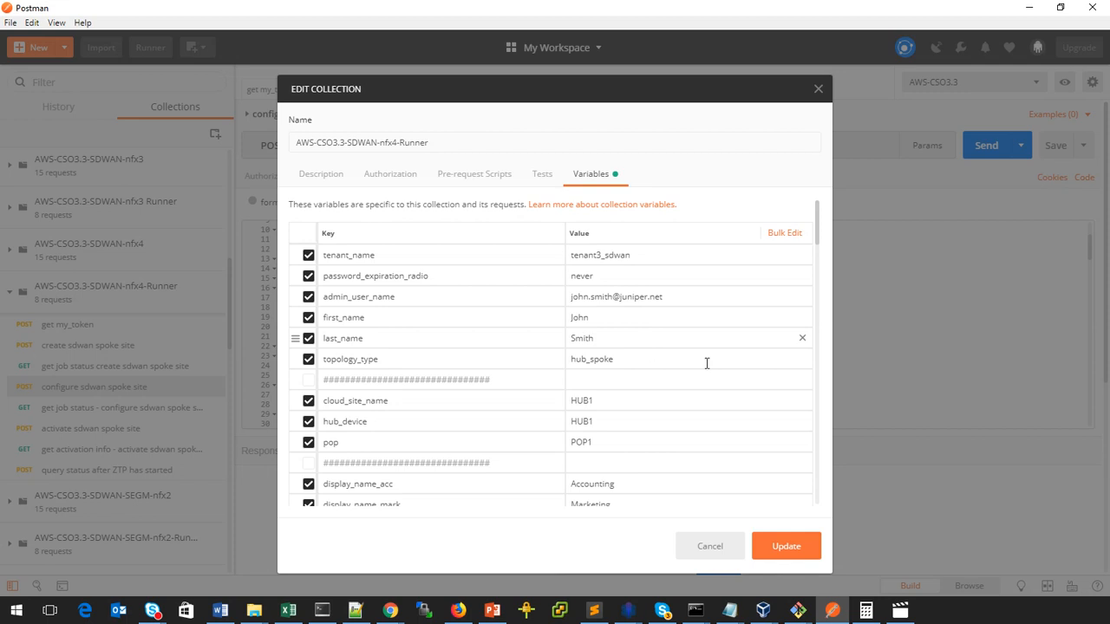
left_click(711, 547)
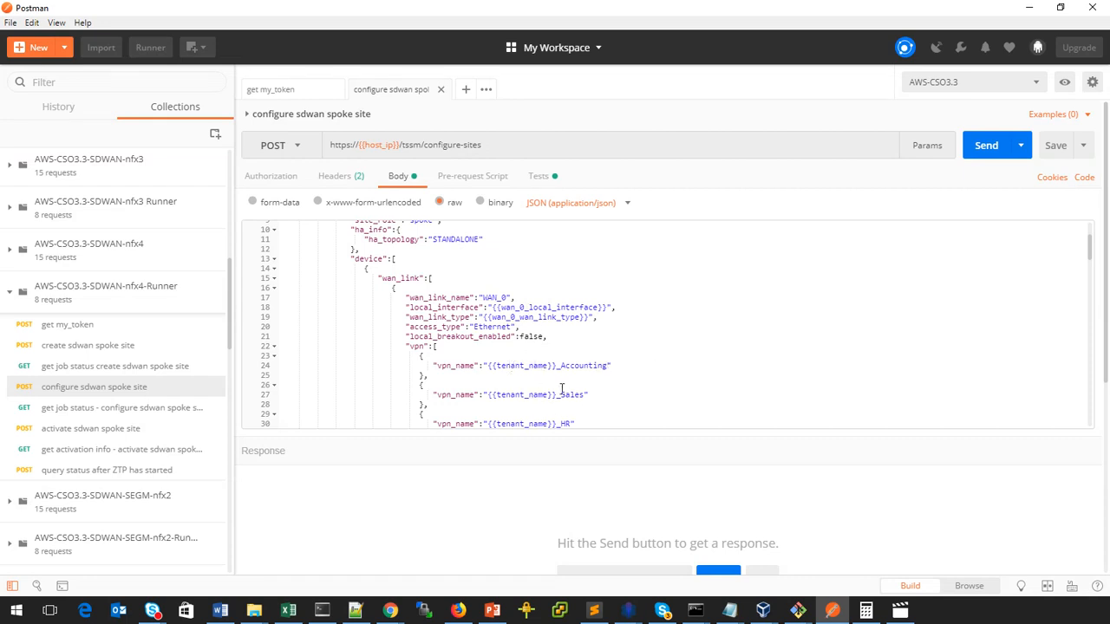
Review the test scripts of the "configure sdwan spoke site" request and its "get job status" request.
scroll(670, 369, "down", 1)
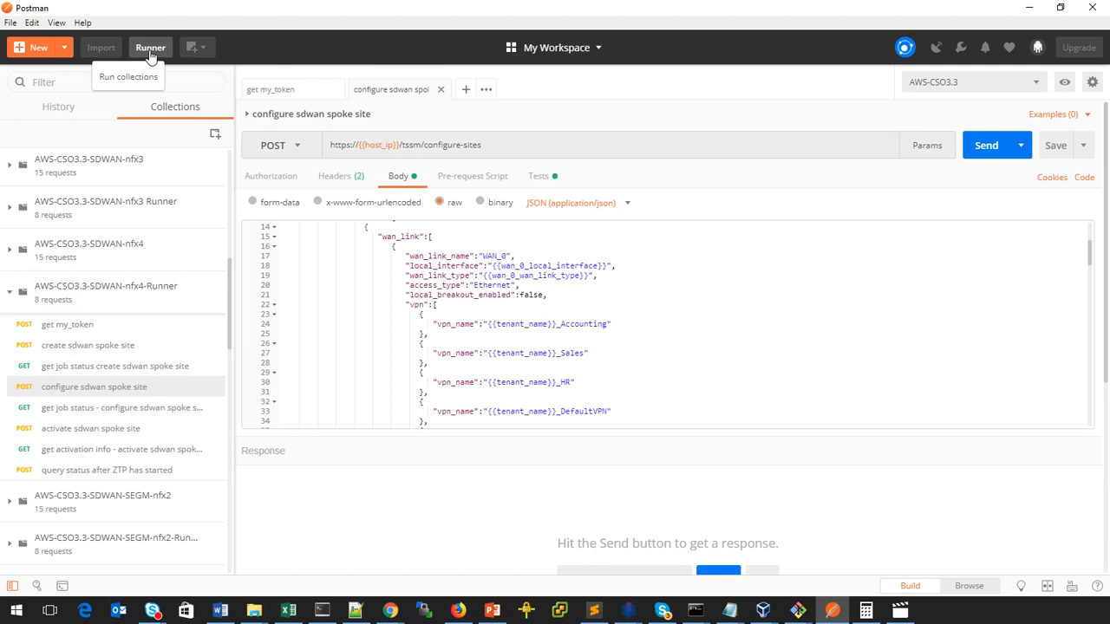
left_click(539, 177)
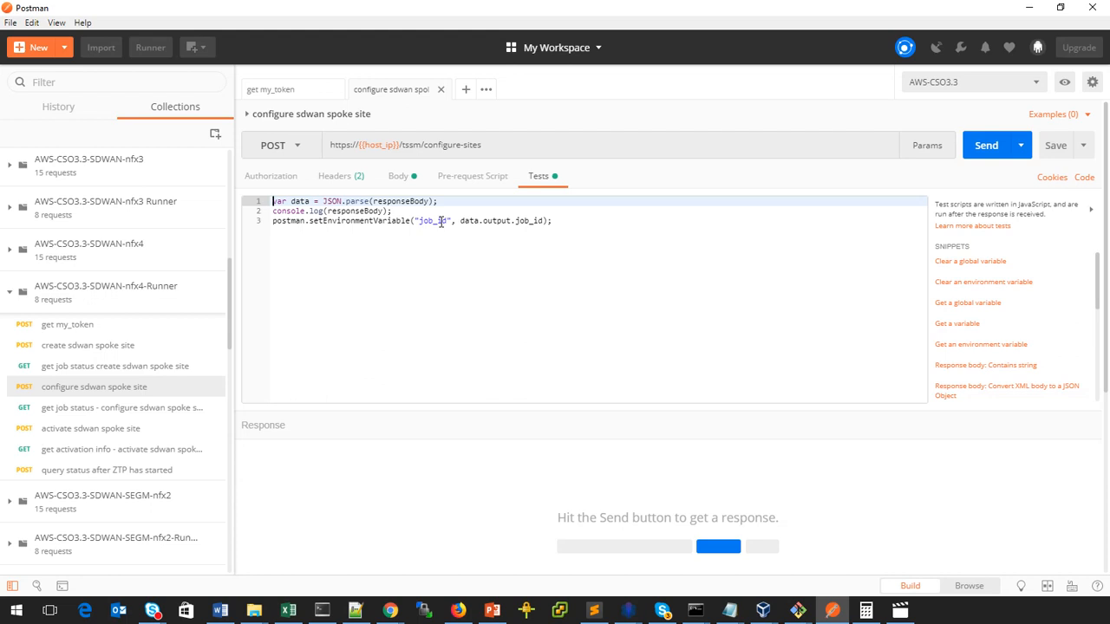
left_click(93, 409)
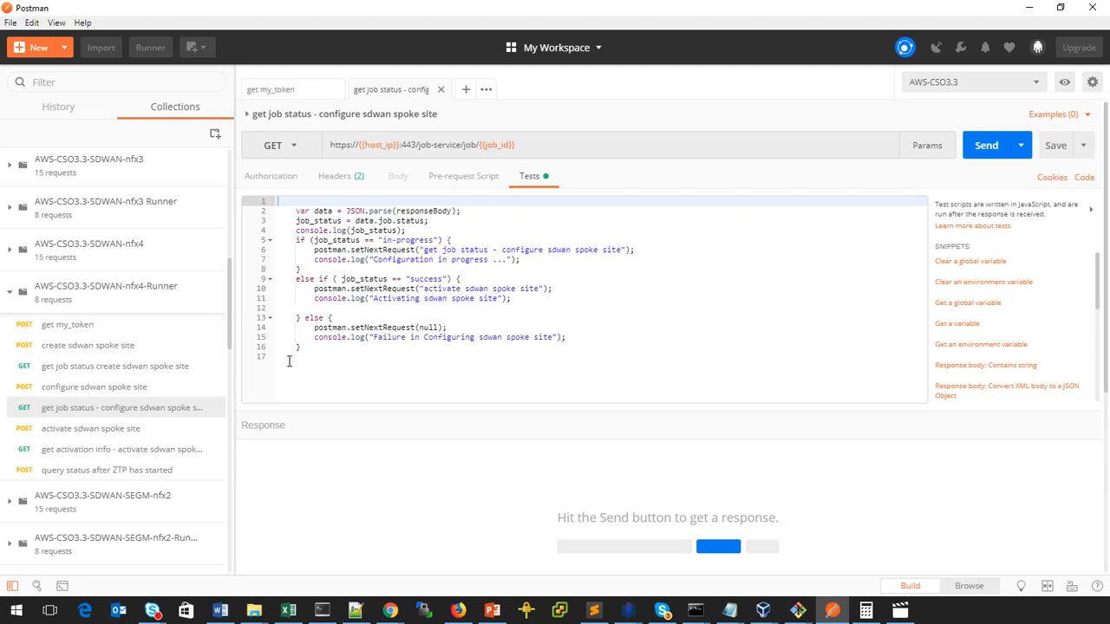
Start exporting the AWS-CSO3.3-SDWAN-nfx4-Runner collection as Collection v2.1 to the POSTMAN-COLL folder, and cancel before saving.
left_click(214, 306)
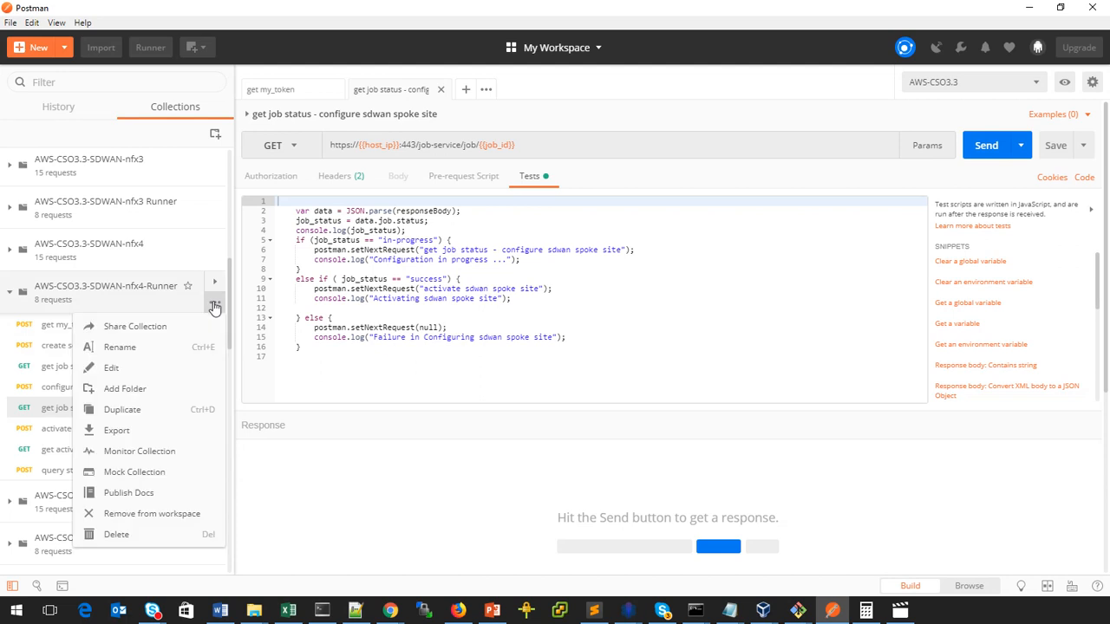
left_click(121, 429)
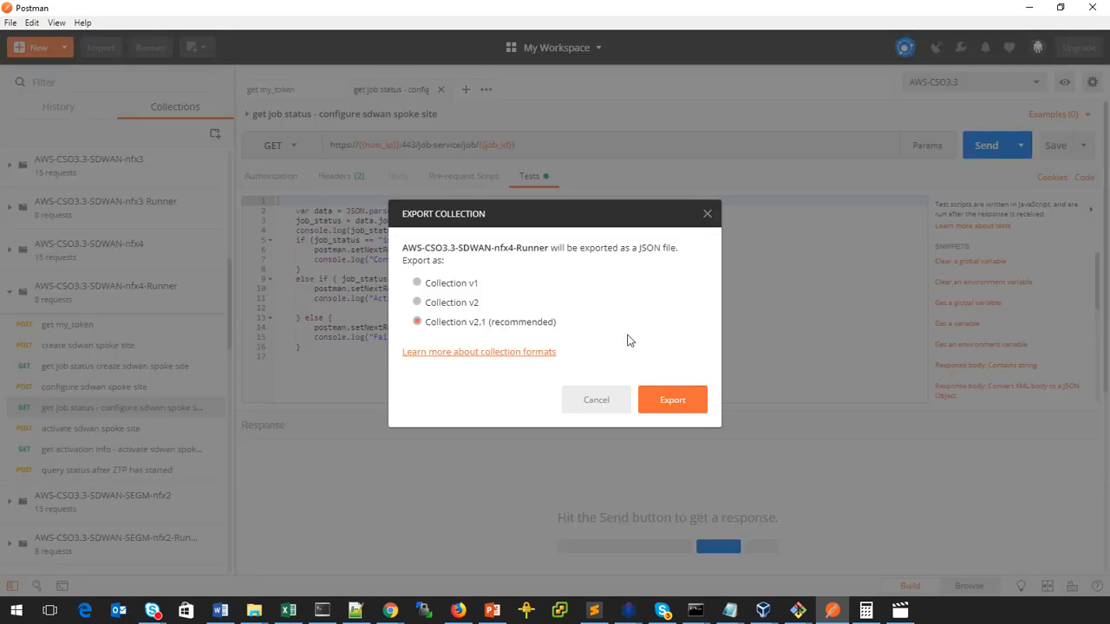
left_click(672, 400)
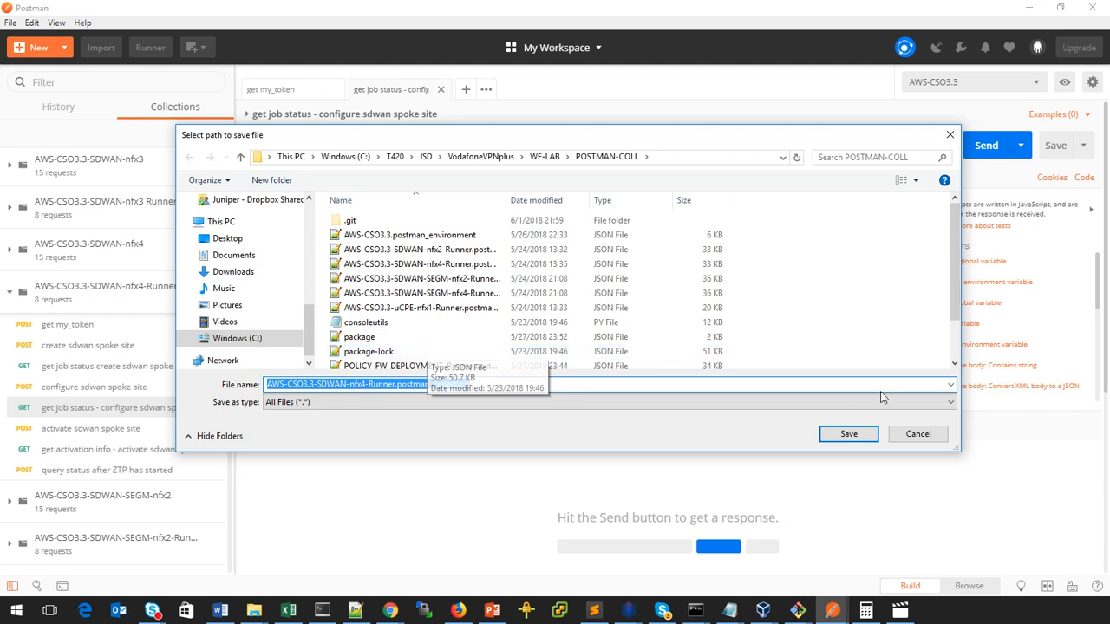
left_click(918, 434)
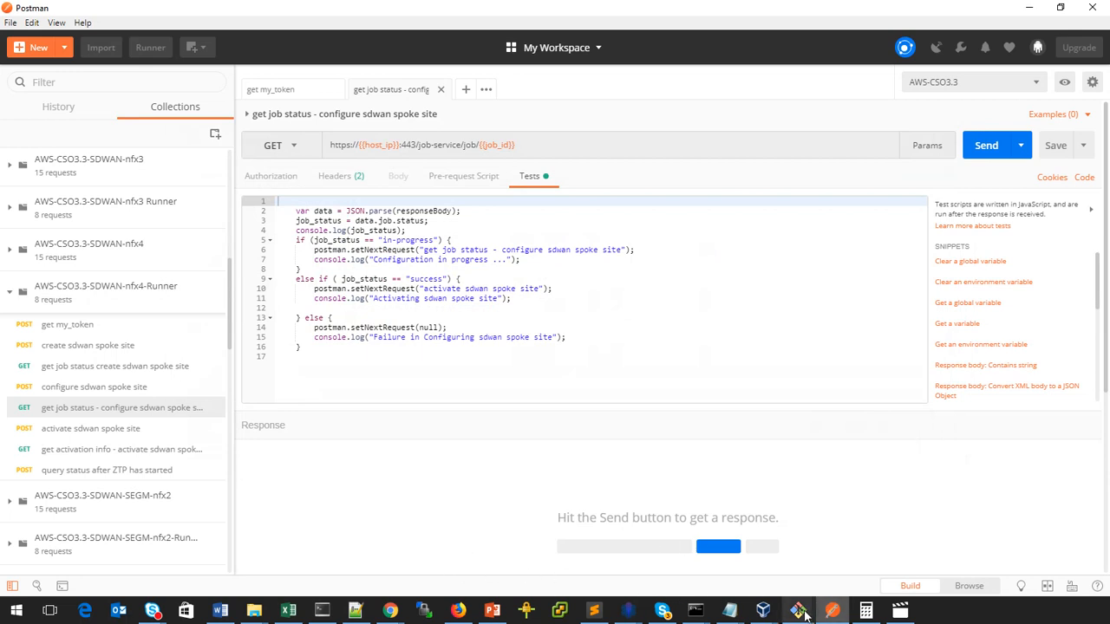
Switch to the Git Bash terminal, run git push from the POSTMAN-COLL repository, and return to Postman.
mouse_move(802, 612)
left_click(857, 572)
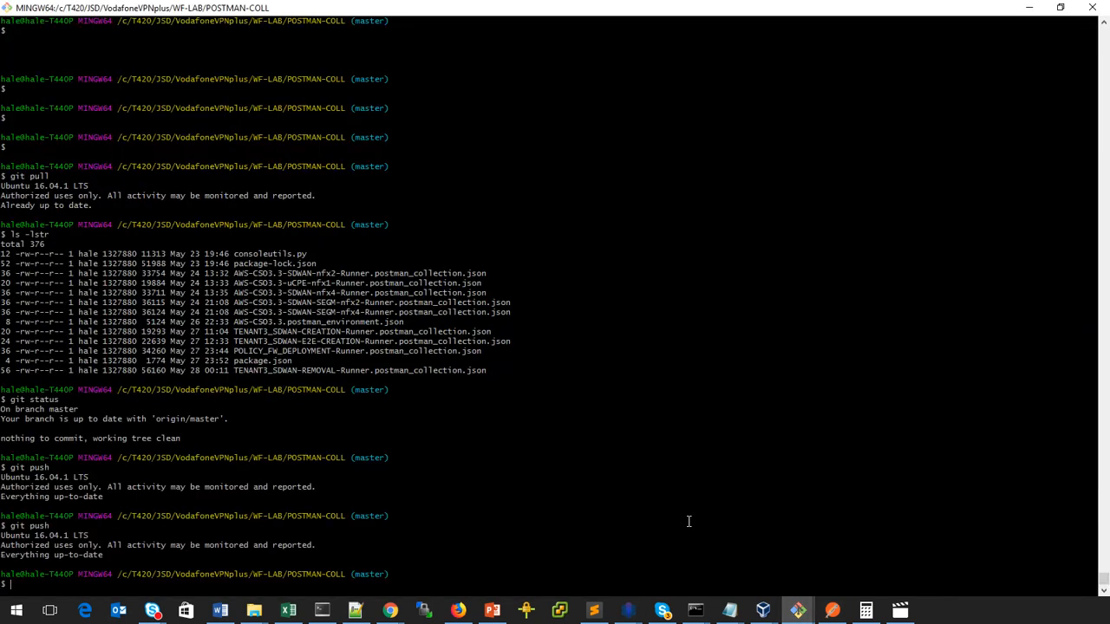
type("push")
key("Return")
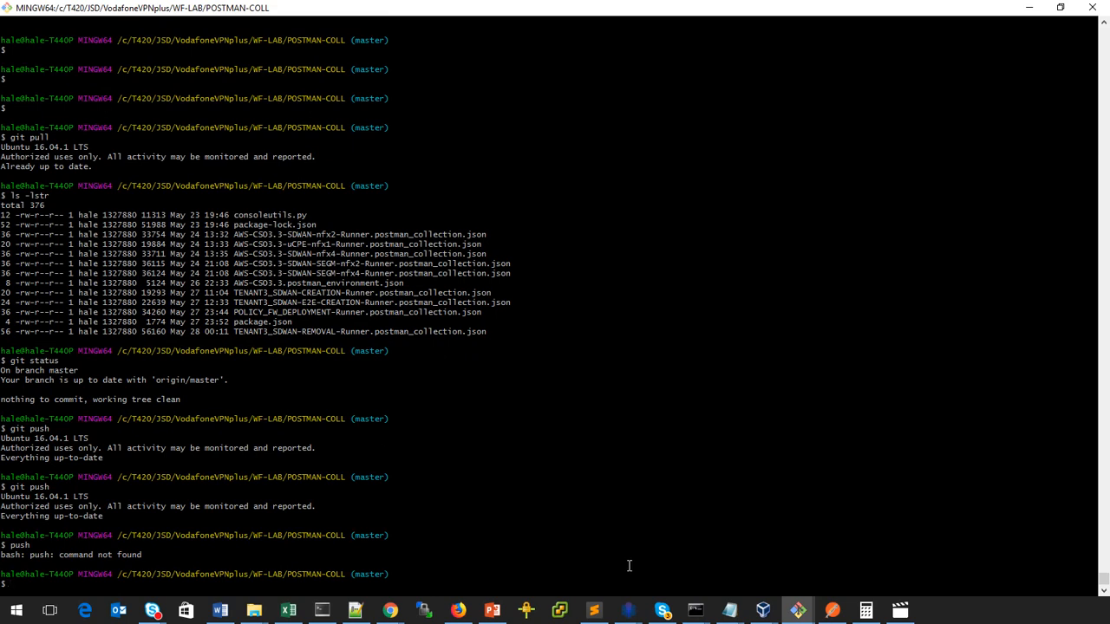
type("git push")
key("Return")
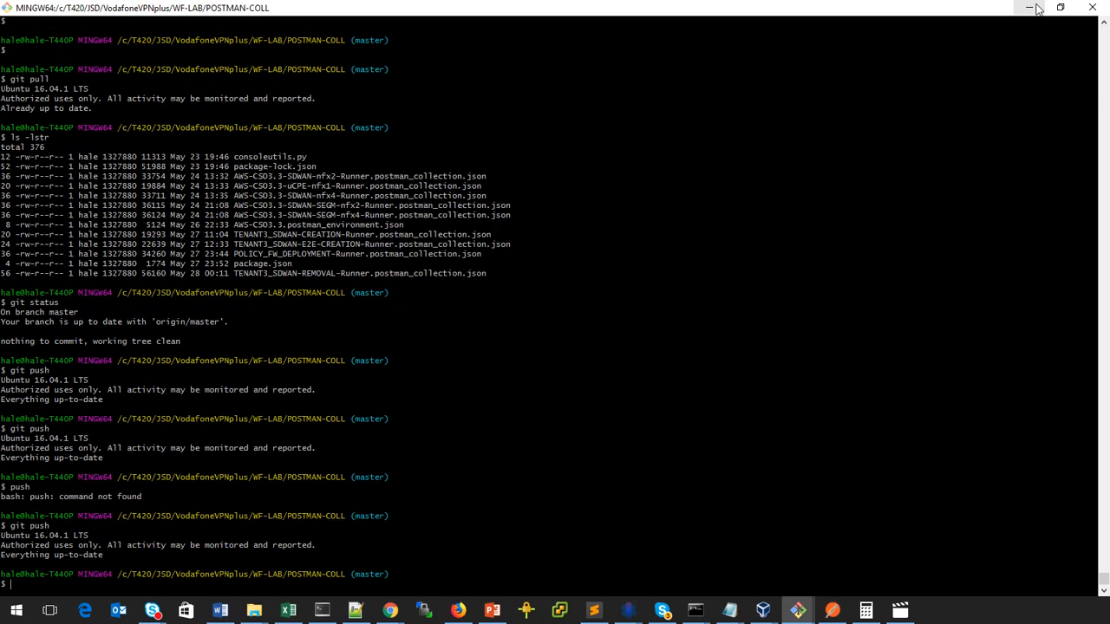
left_click(1035, 7)
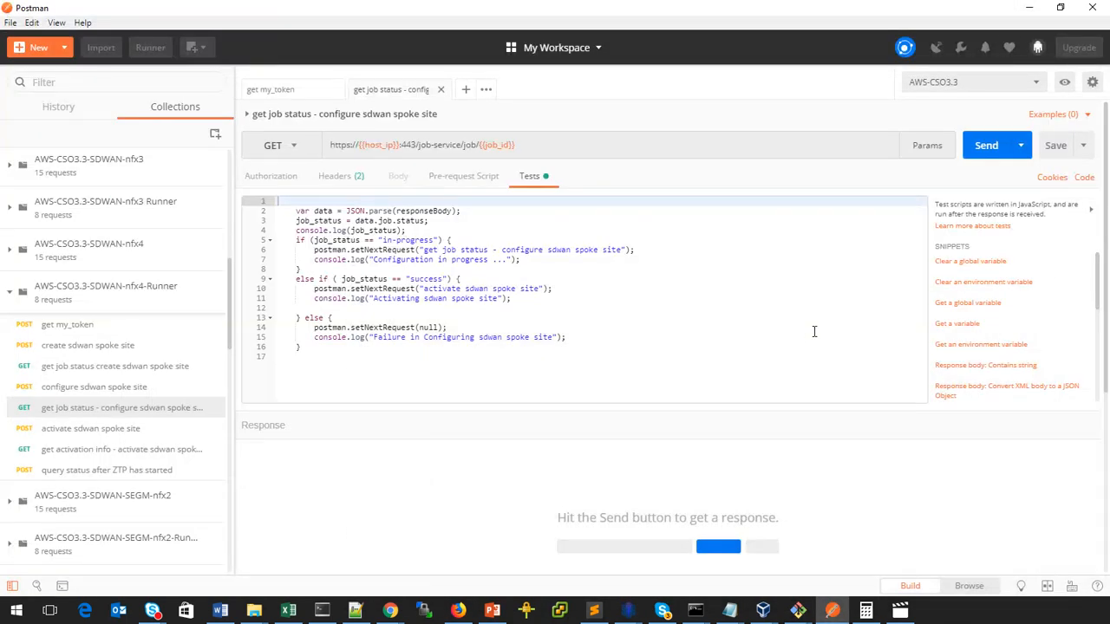
Switch to the Jenkins page in Chrome and go from the tenant3_sdwan_removal console output to the main dashboard.
mouse_move(378, 612)
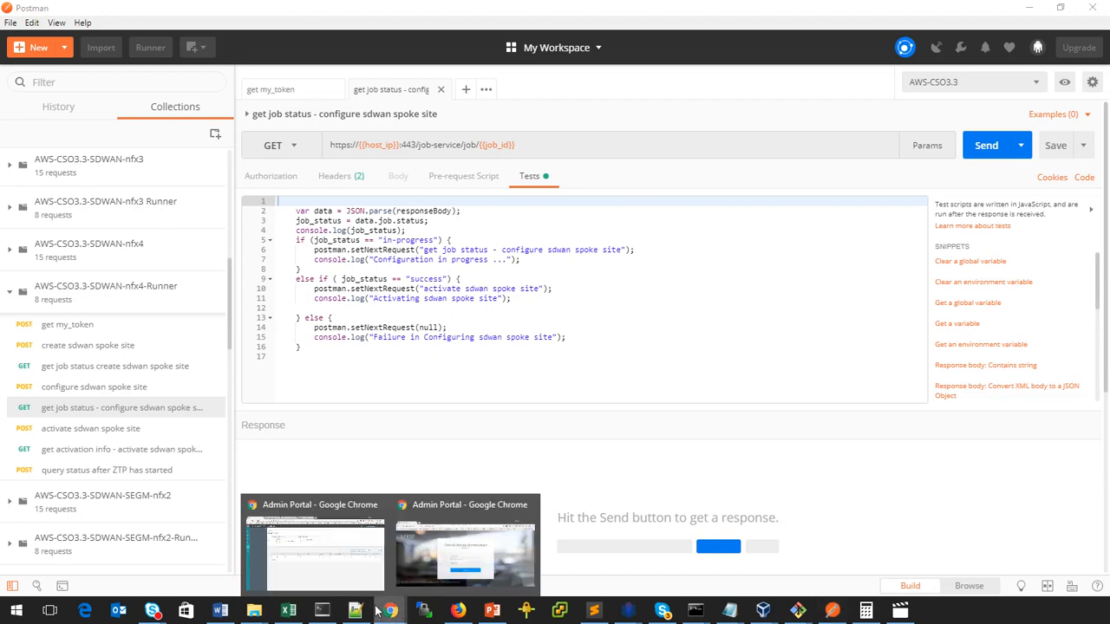
left_click(346, 531)
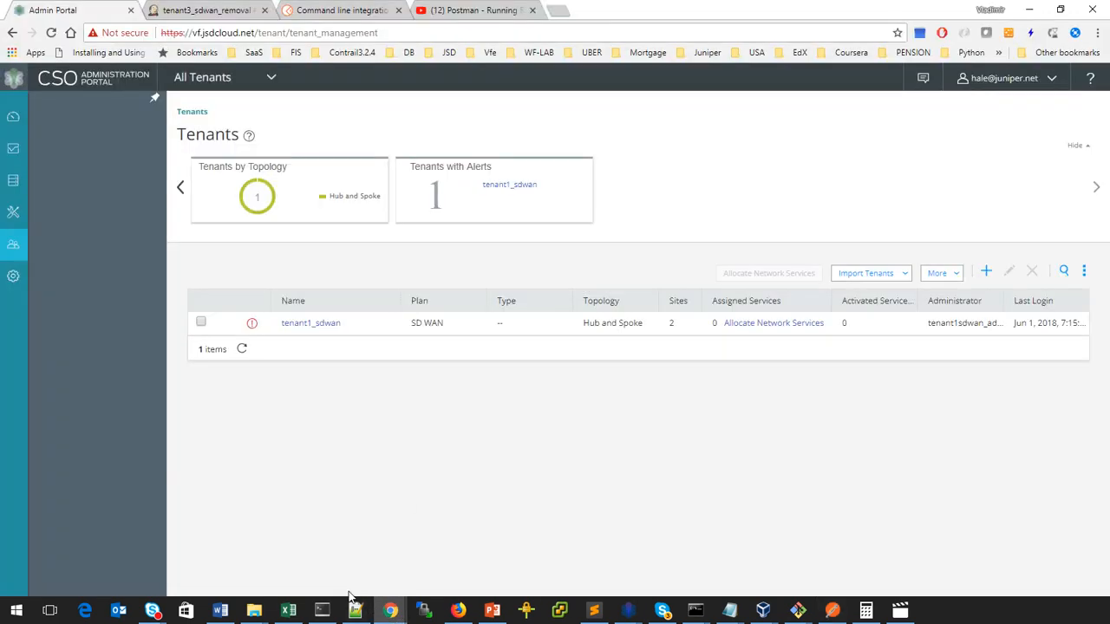
left_click(191, 8)
scroll(202, 283, "up", 5)
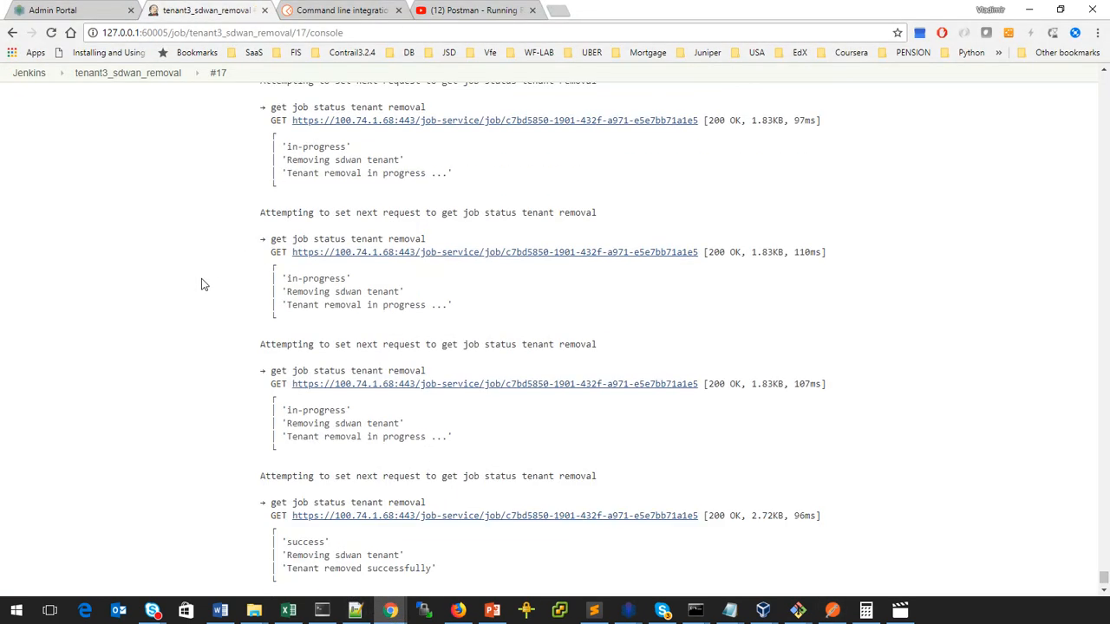
left_click(31, 74)
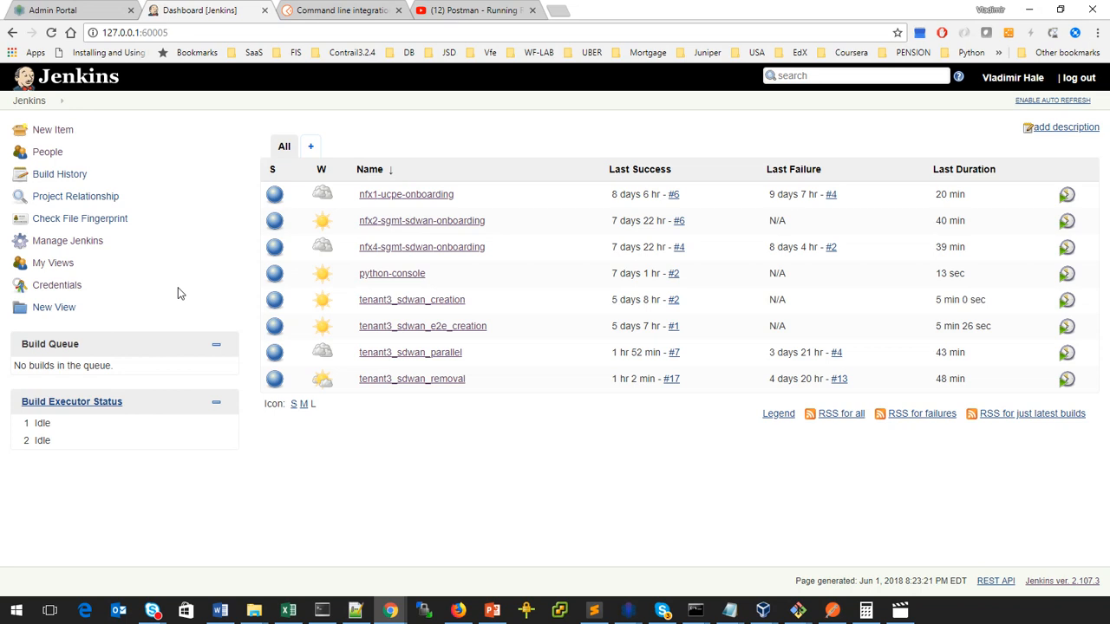
Check the item types Jenkins offers for new jobs, and open the tenant3_sdwan_parallel pipeline's configuration to examine its first script stage.
left_click(50, 130)
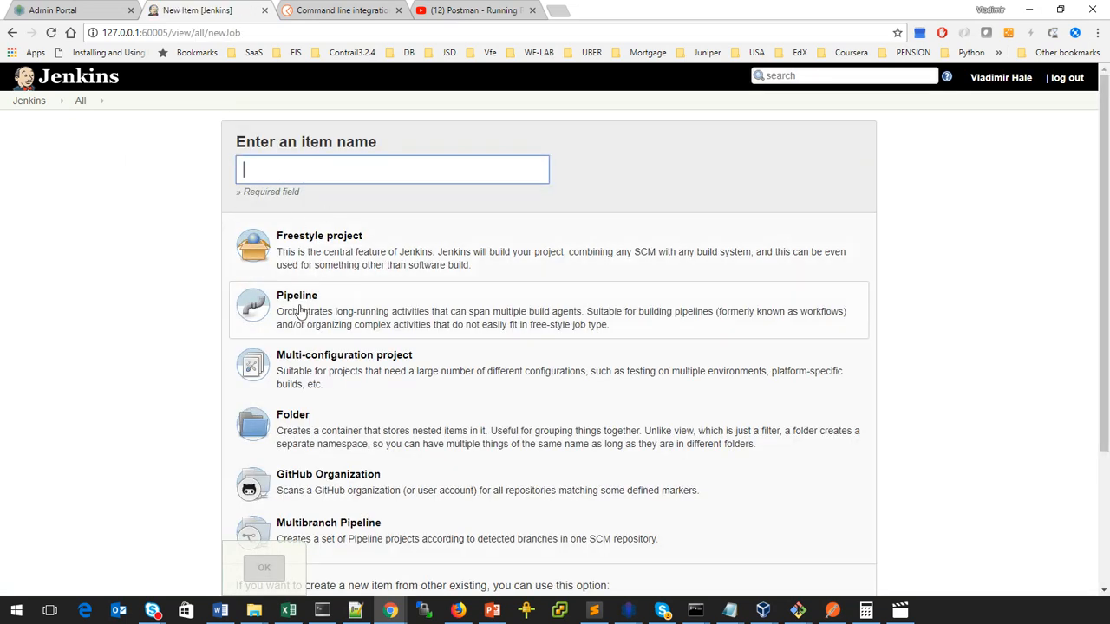
left_click(26, 102)
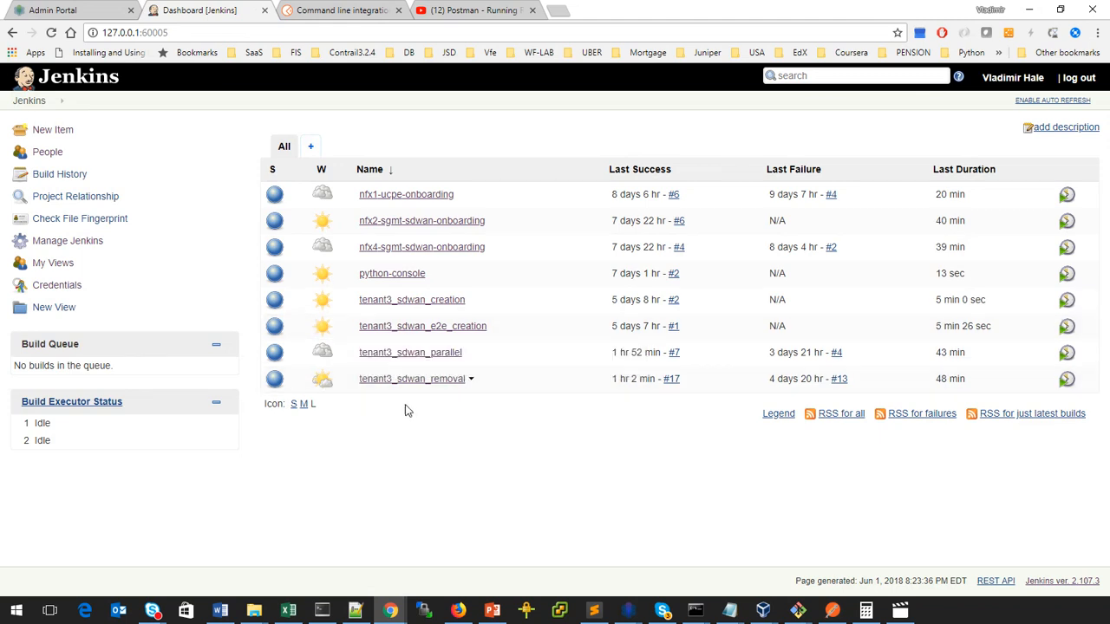
left_click(394, 353)
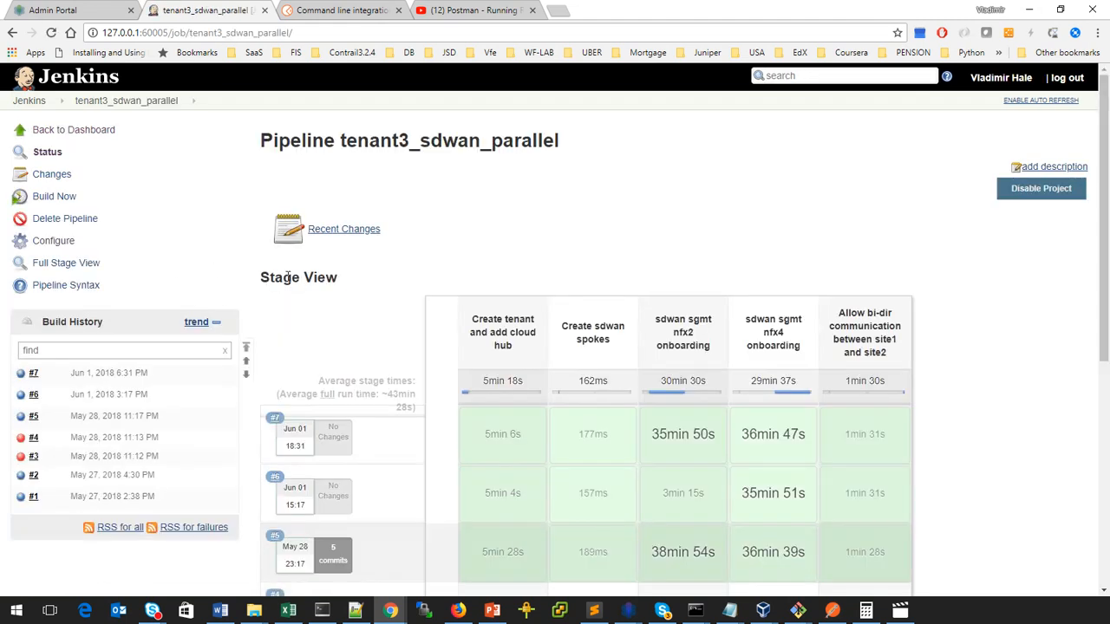
left_click(52, 246)
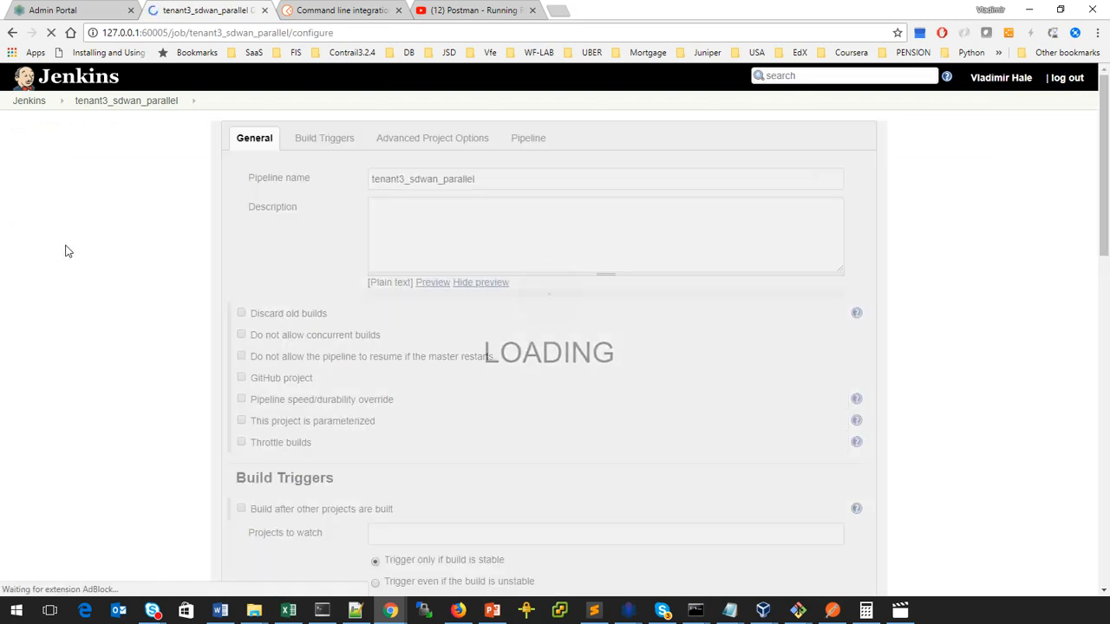
scroll(632, 359, "down", 5)
scroll(775, 316, "down", 2)
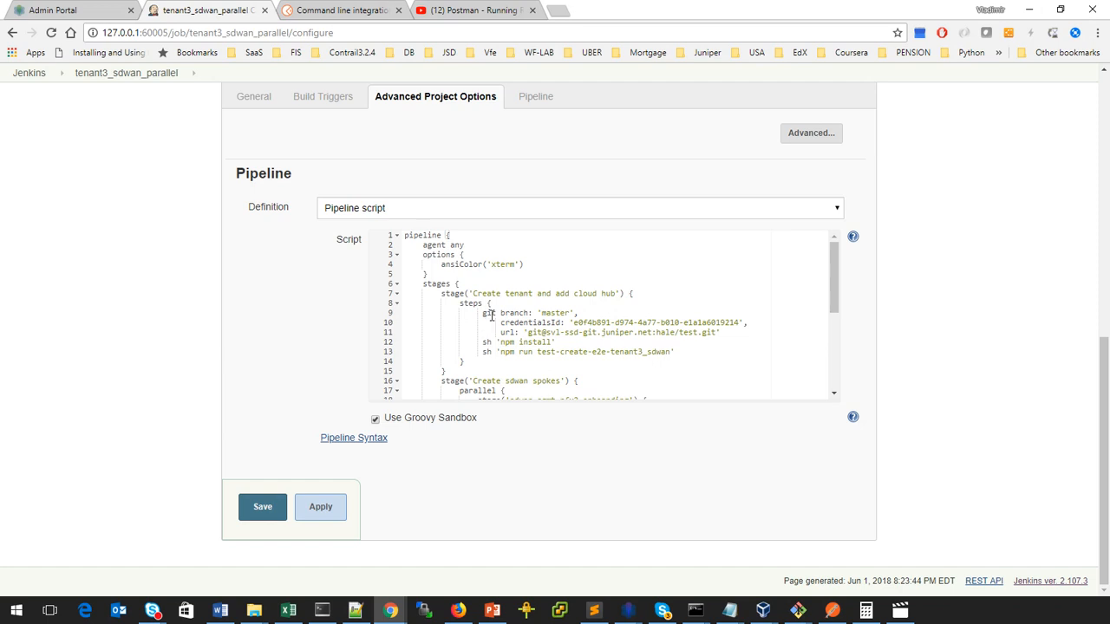
left_click_drag(833, 290, 833, 302)
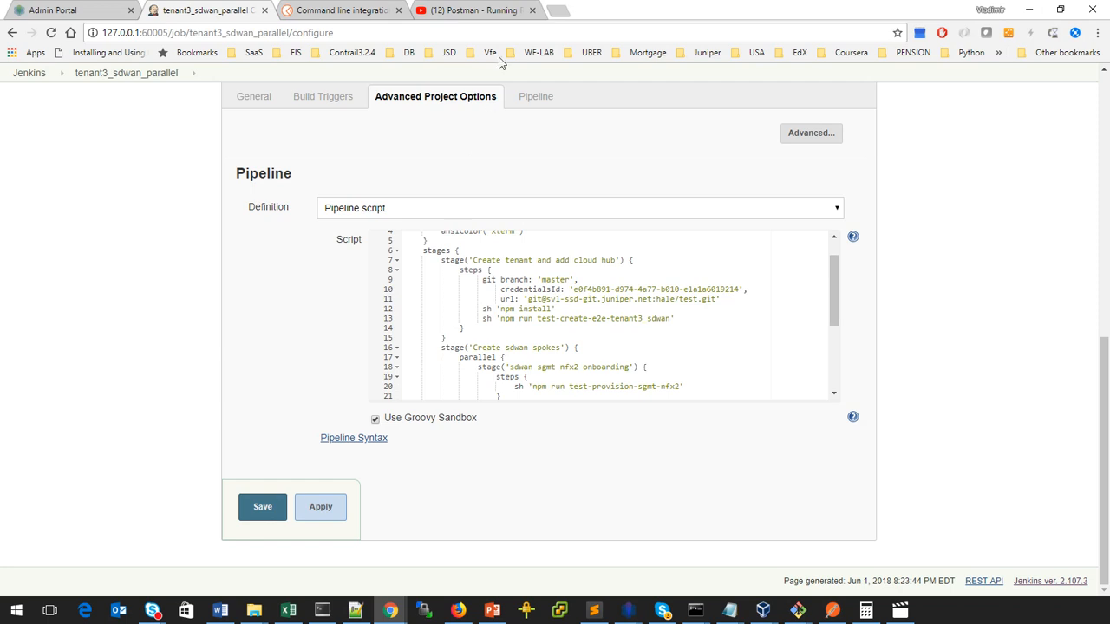
Show the YouTube tutorial on running Postman tests in Jenkins and the Newman command line documentation, and return to the pipeline configuration.
left_click(494, 10)
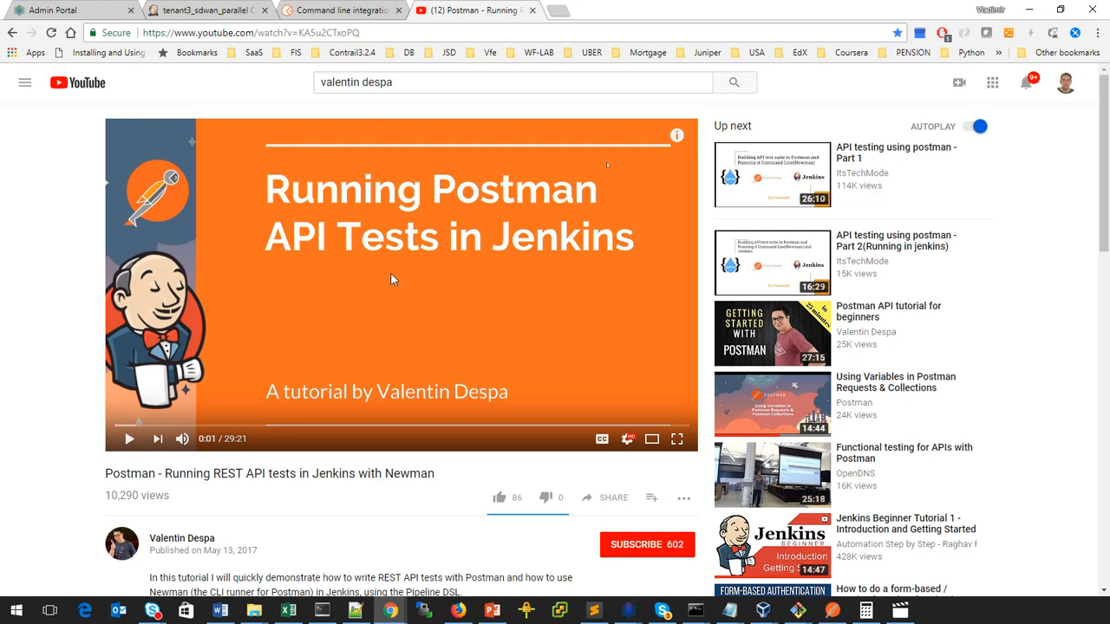
left_click(337, 13)
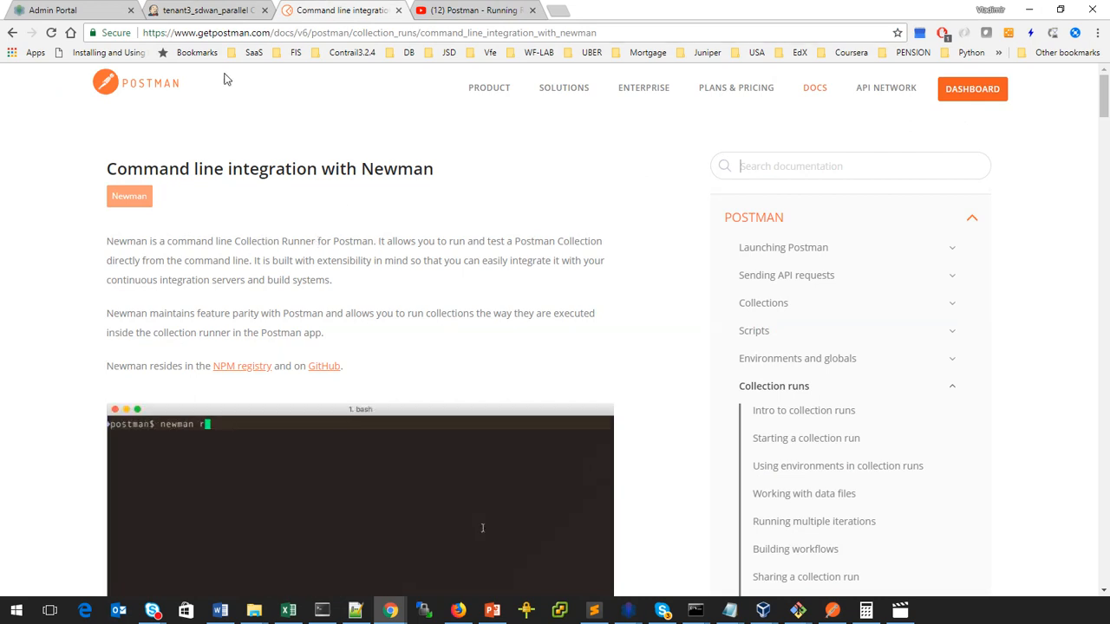
left_click(197, 11)
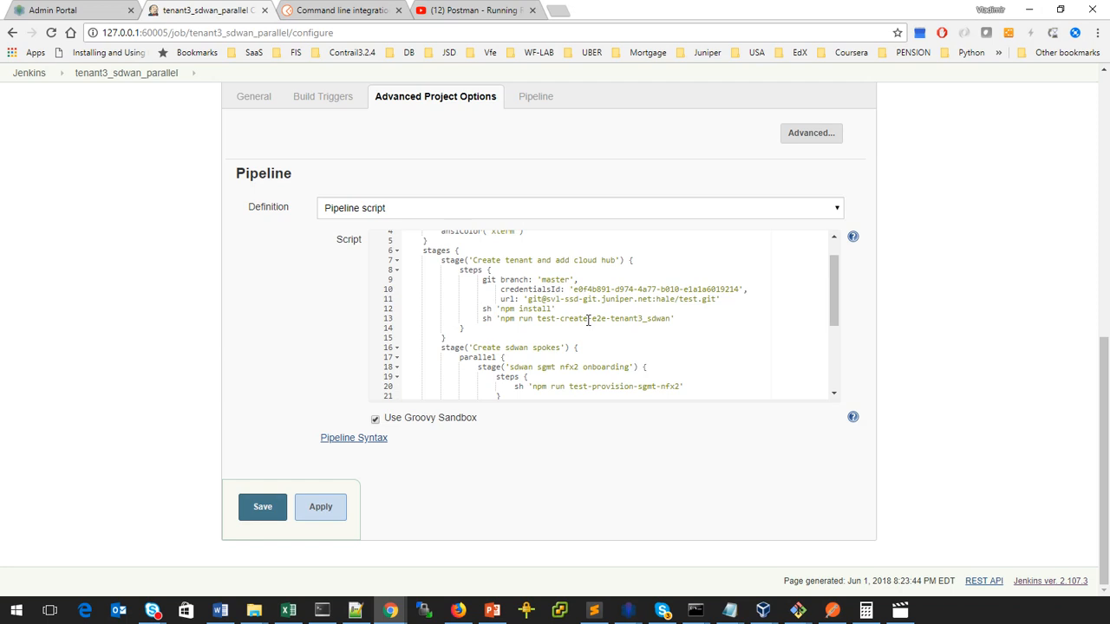
Examine the pipeline script's stages for tenant creation, parallel nfx2 and nfx4 onboarding, and bi-directional communication between the sites.
left_click_drag(835, 292, 832, 302)
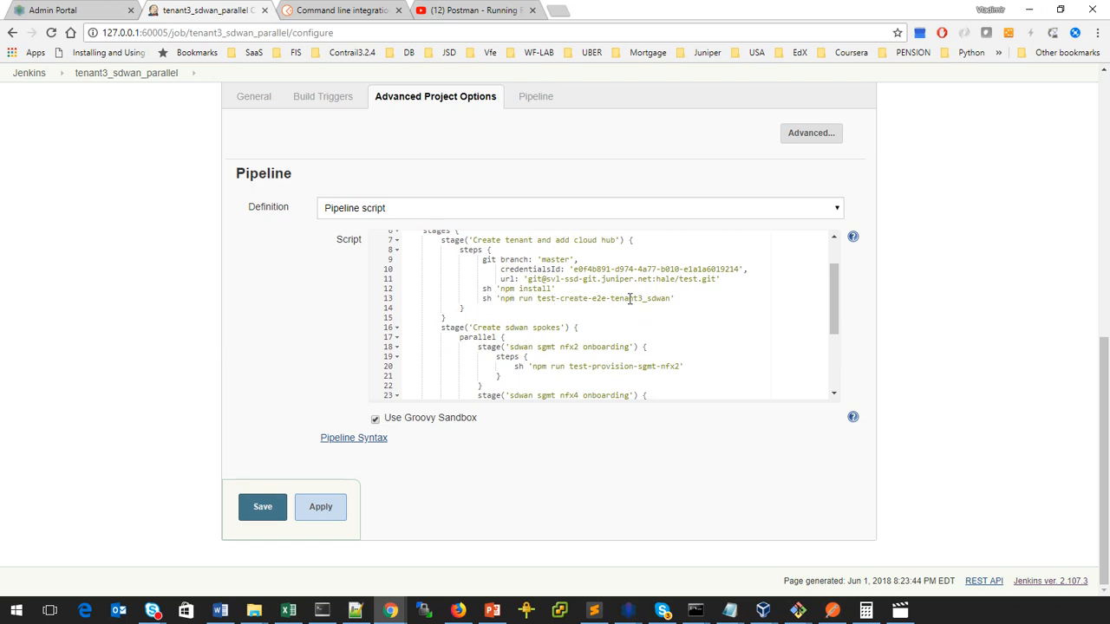
left_click_drag(834, 299, 834, 332)
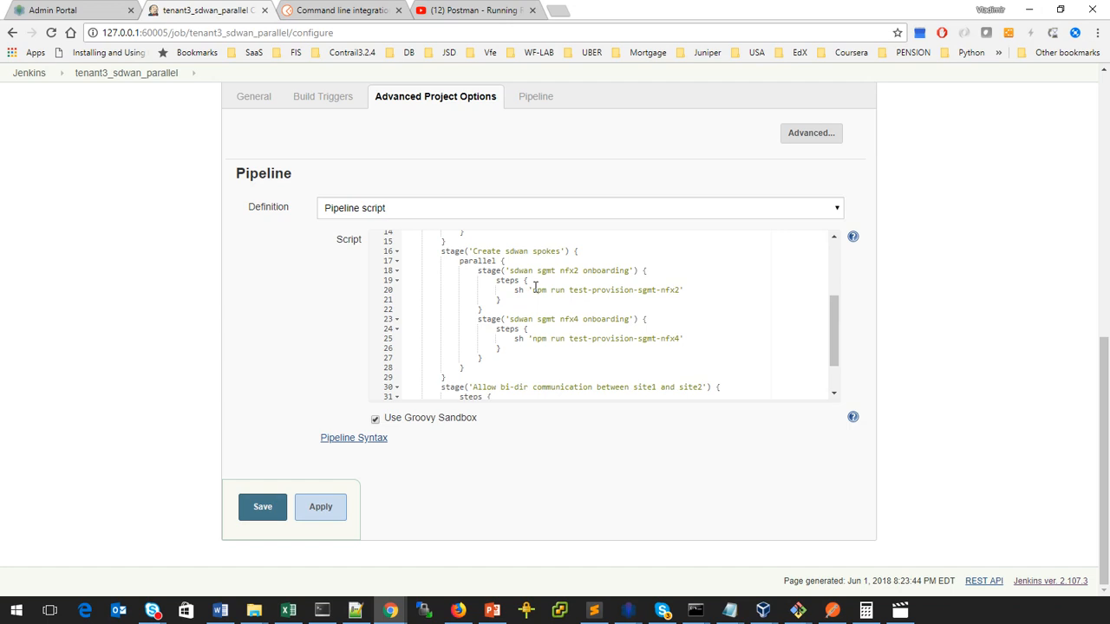
left_click_drag(835, 315, 838, 359)
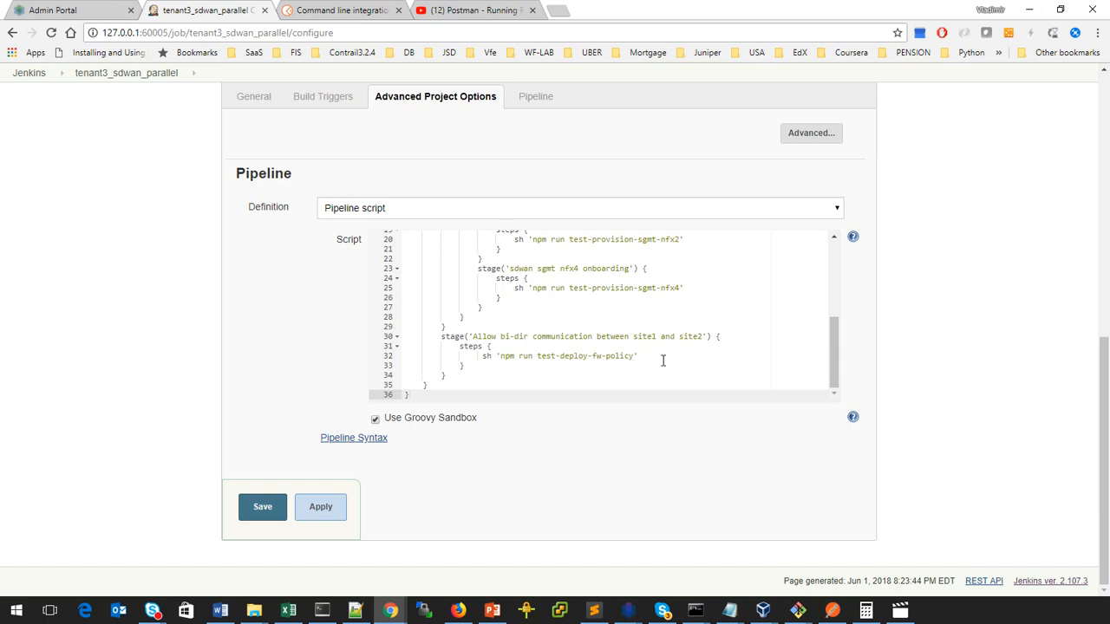
left_click_drag(836, 361, 839, 305)
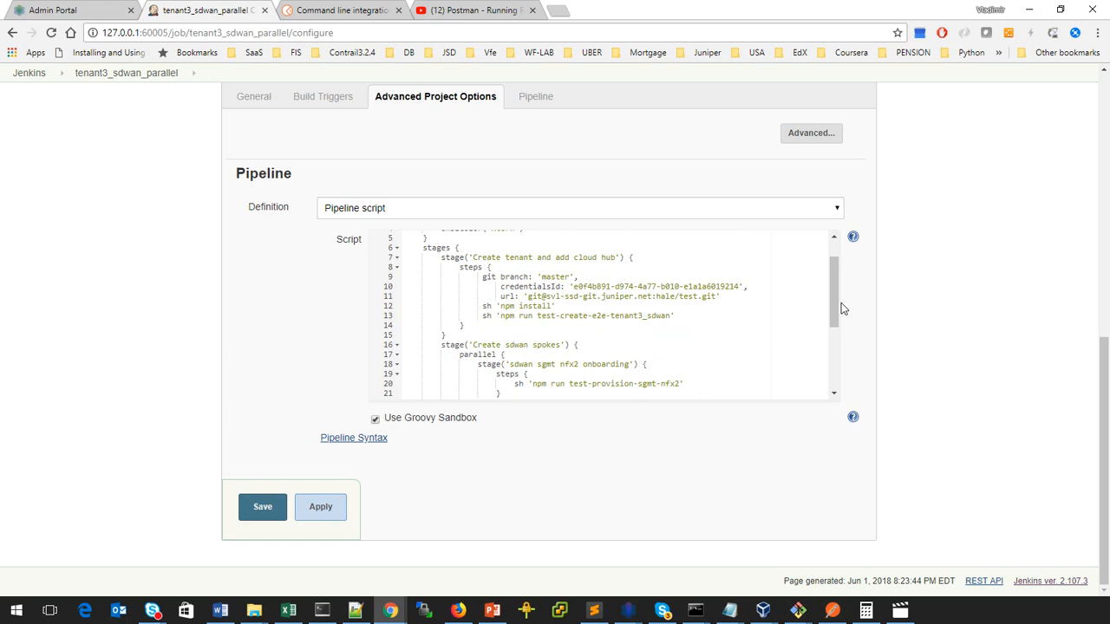
mouse_move(835, 297)
left_mouse_down()
mouse_move(841, 382)
mouse_move(834, 305)
left_mouse_up()
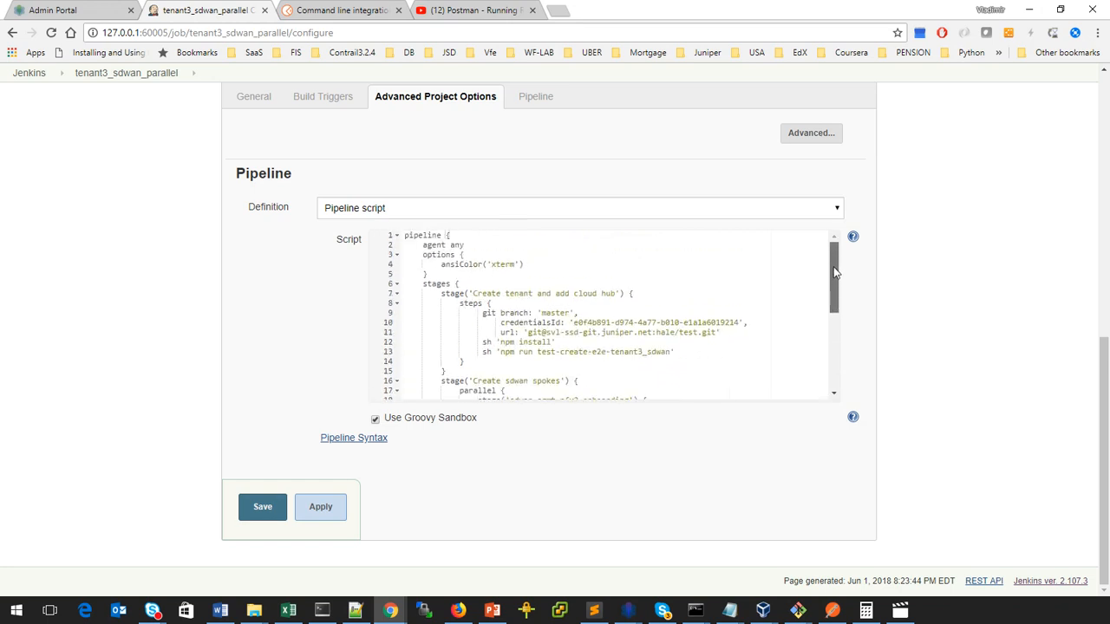
Switch to SuperPuTTY and list the virtual network functions on nfx2 with show virtual-network-functions.
left_click(322, 611)
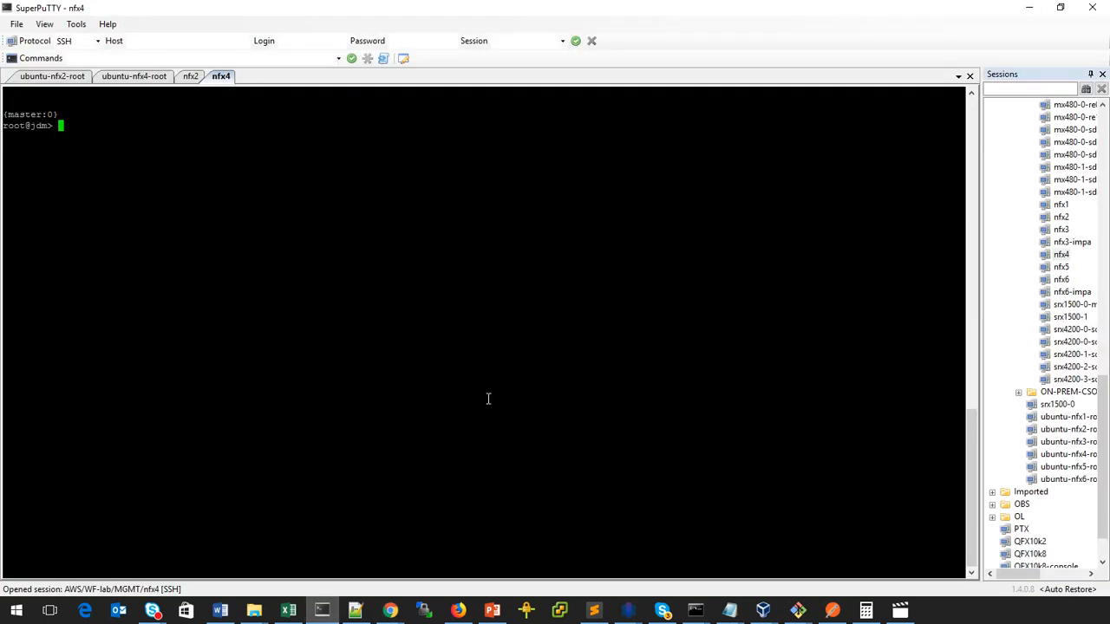
left_click(190, 76)
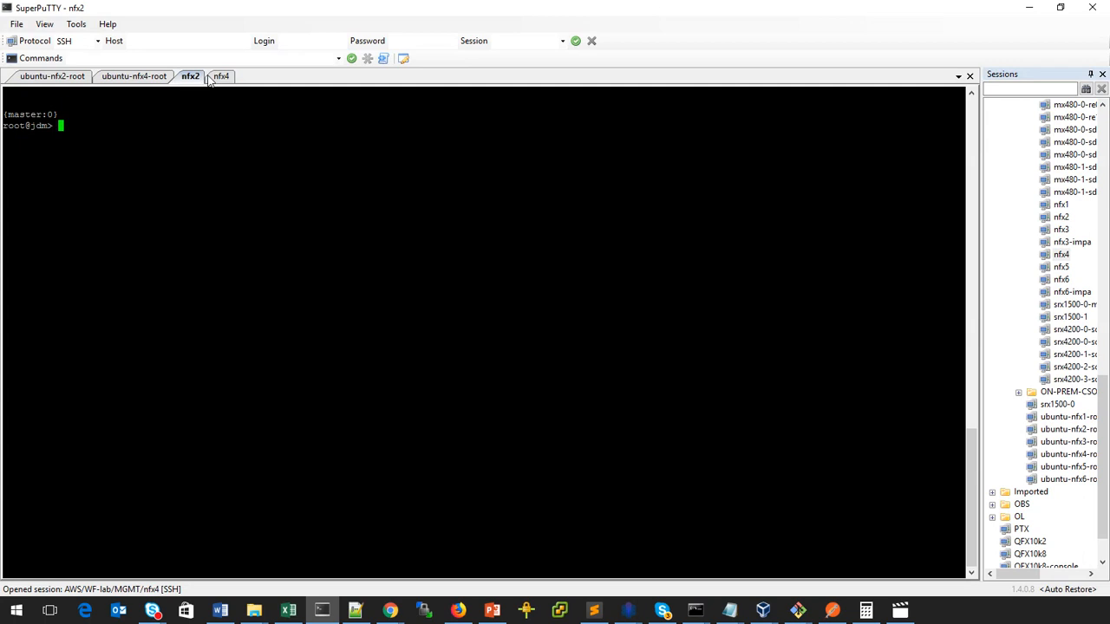
left_click(228, 78)
left_click(200, 76)
type("show virtual-network-functions")
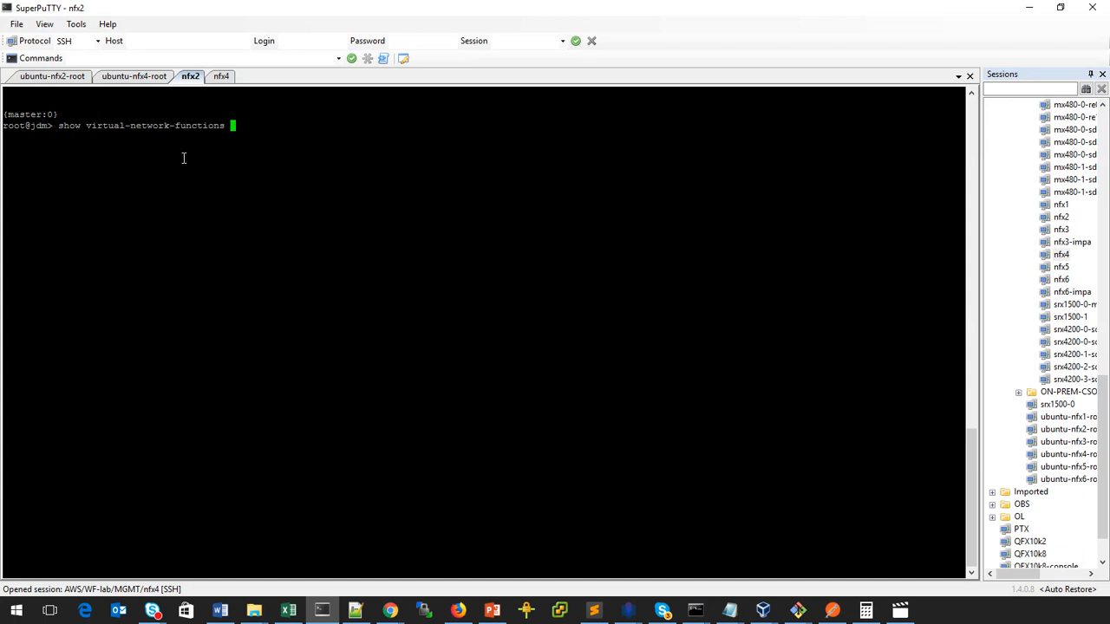
key("Return")
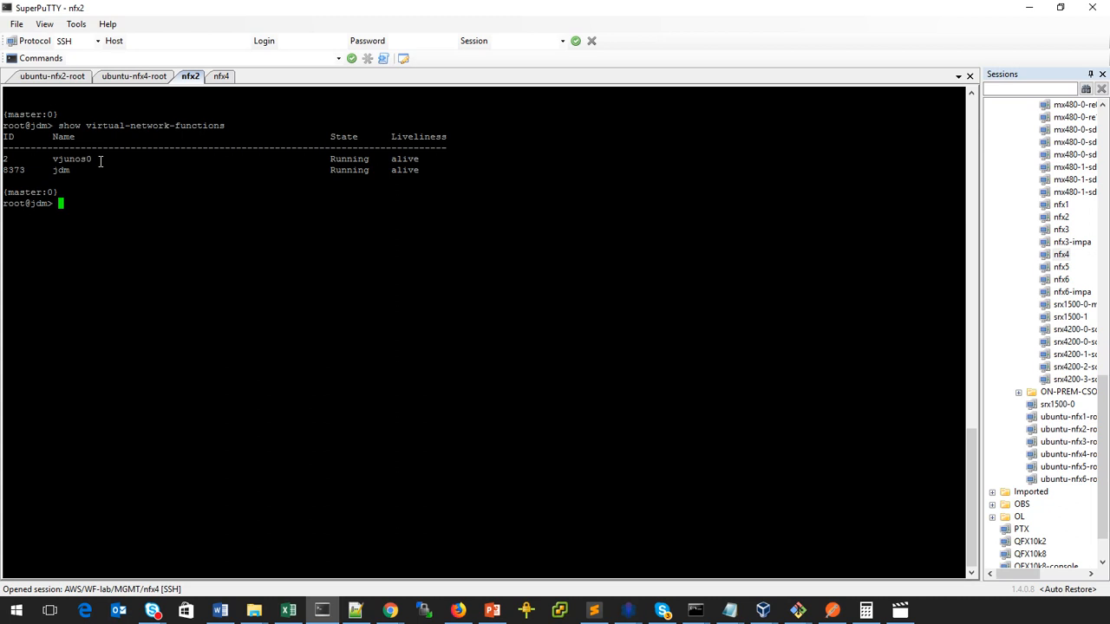
Run show virtual-network-functions in the nfx4 session.
left_click(222, 77)
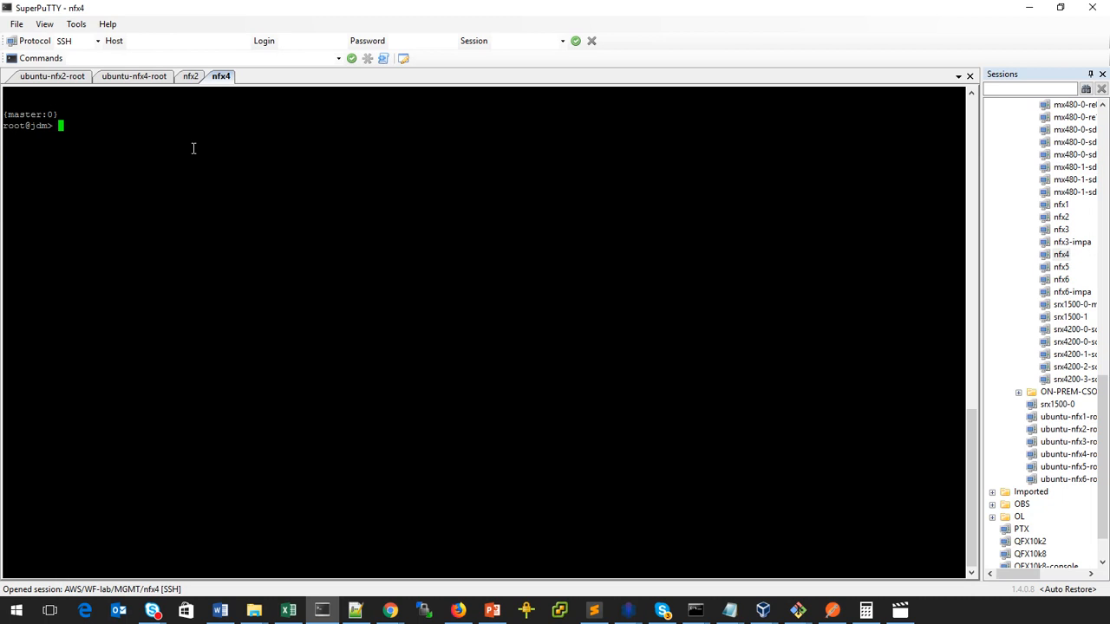
type("show virtual-network-functions")
key("Return")
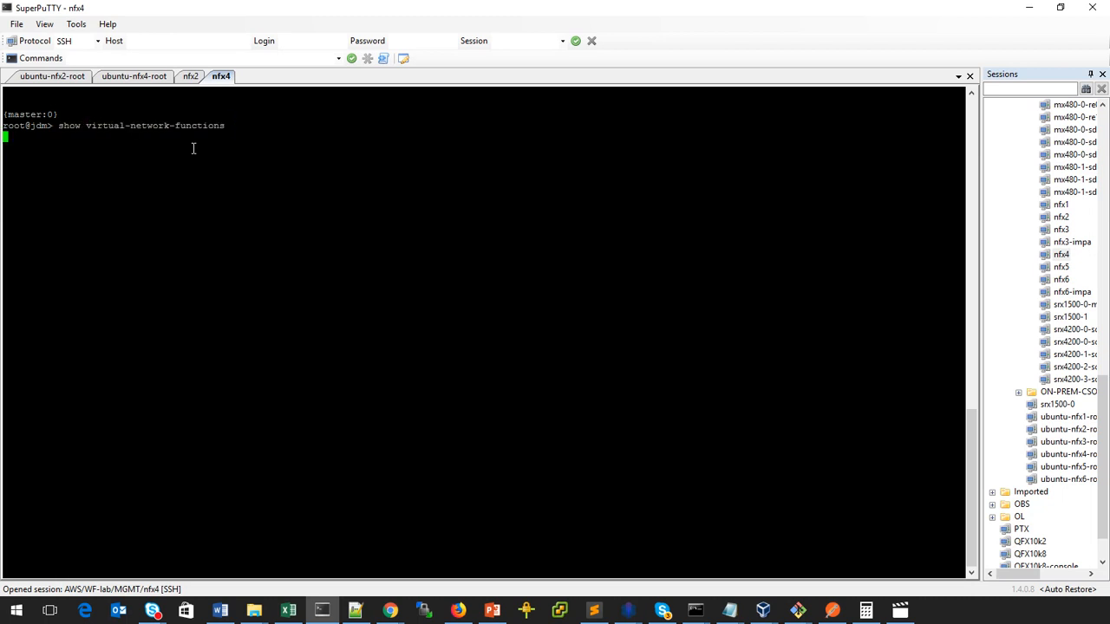
Display the nfx2 device configuration with show configuration, and quit the paged output after its first page.
left_click(191, 76)
type("show configuration")
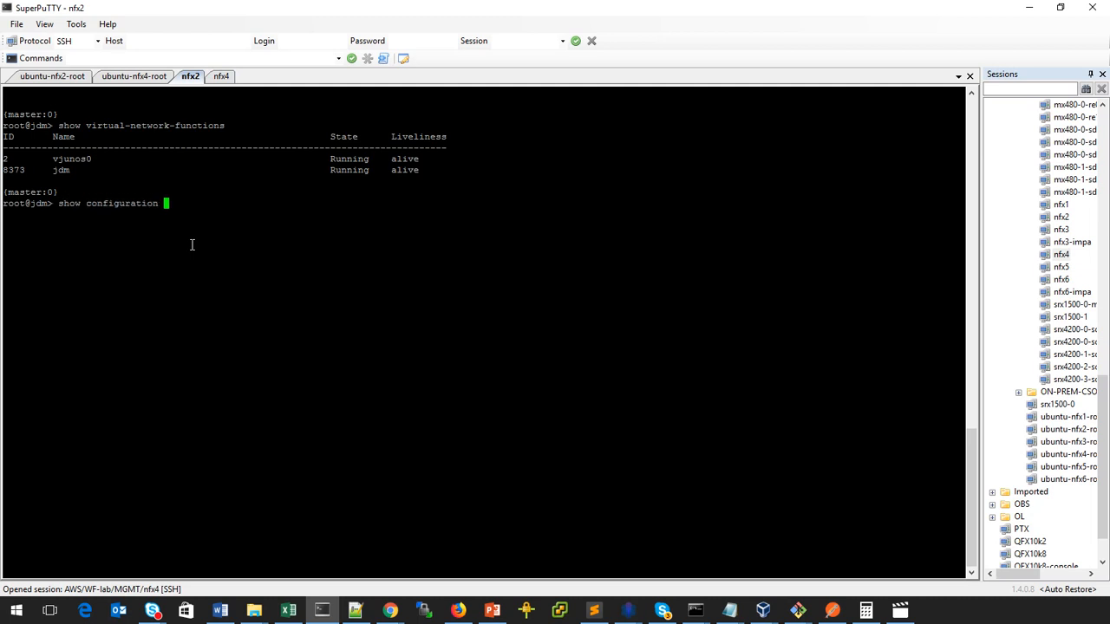
key("Return")
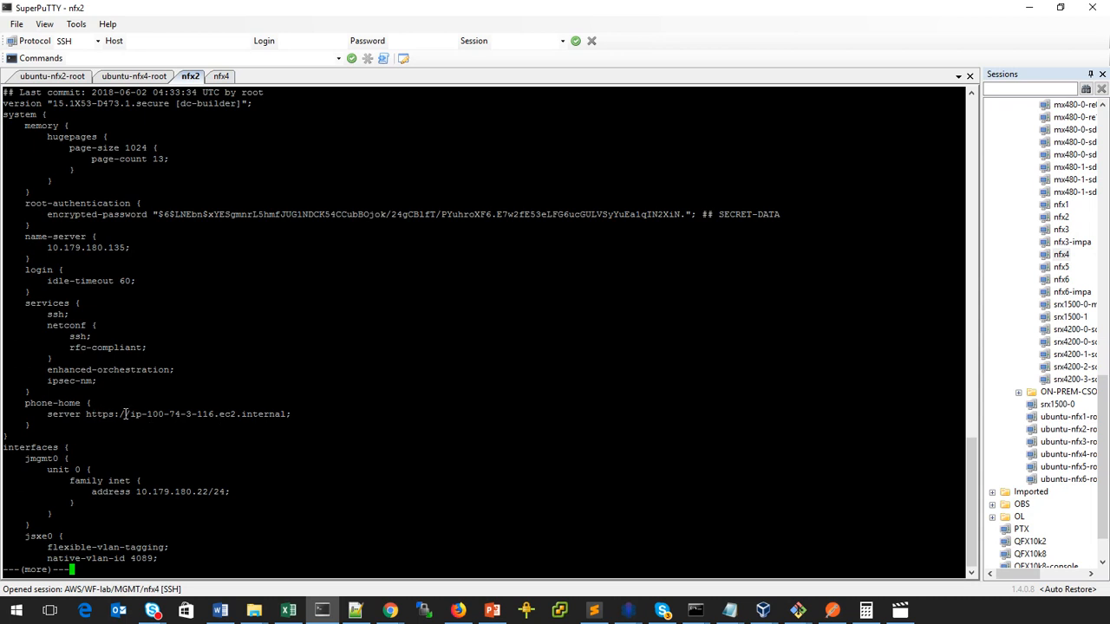
type("q")
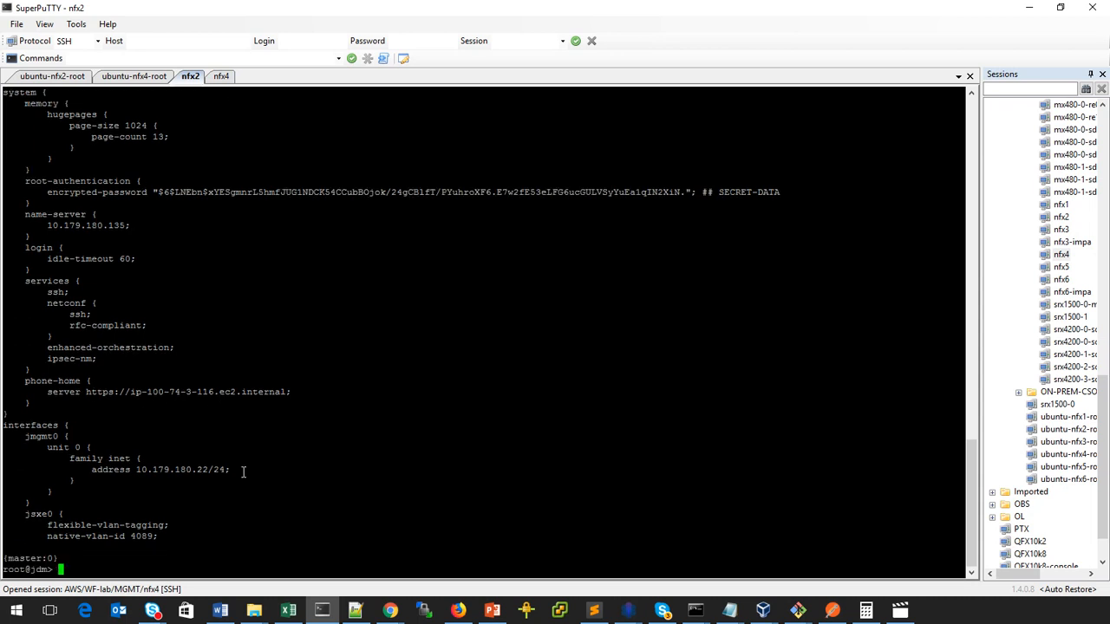
Ping the phone-home server ip-100-74-3-116.ec2.internal from nfx2, and stop the ping after a few replies.
type("ping")
left_click_drag(130, 392, 288, 392)
right_click(310, 500)
key("Return")
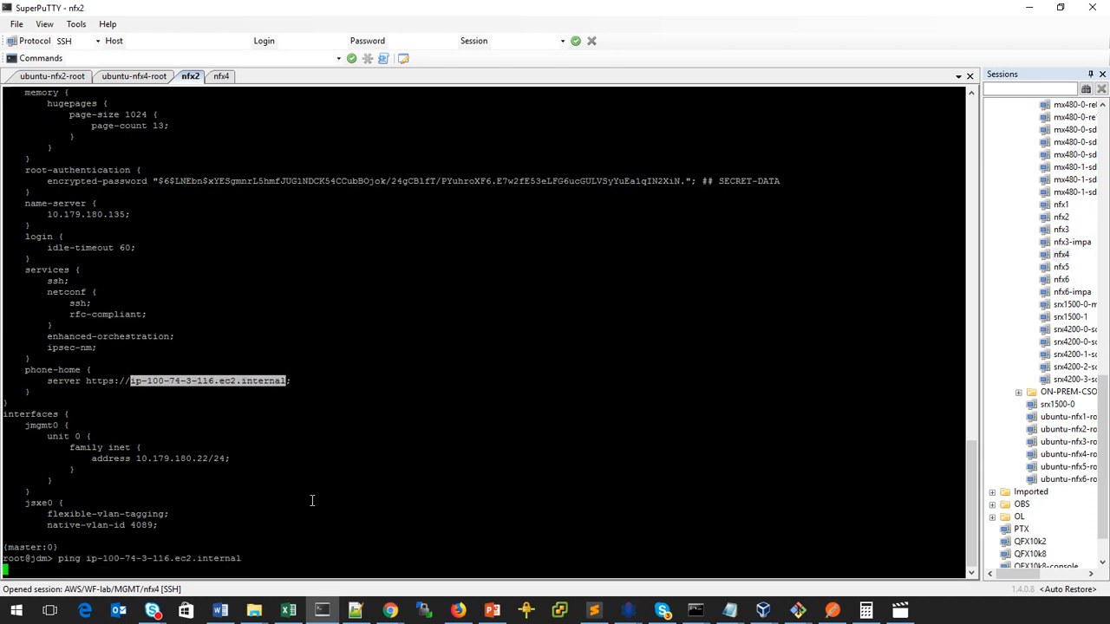
key("ctrl+c")
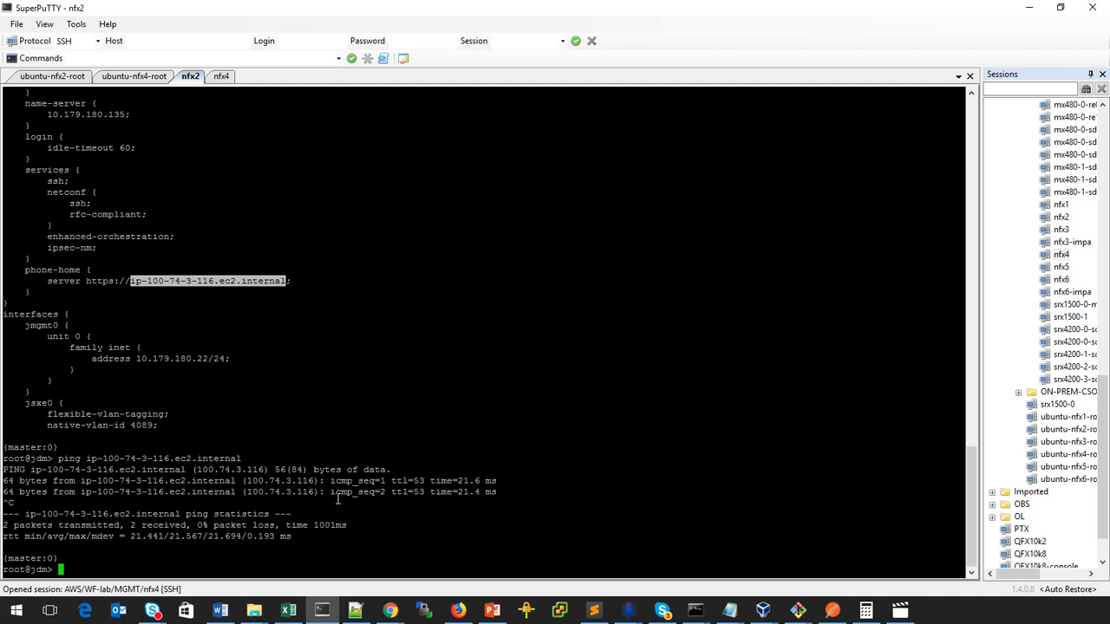
Display the nfx4 device configuration with show configuration, and quit the paged output after its first page.
left_click(221, 77)
type("show configuration")
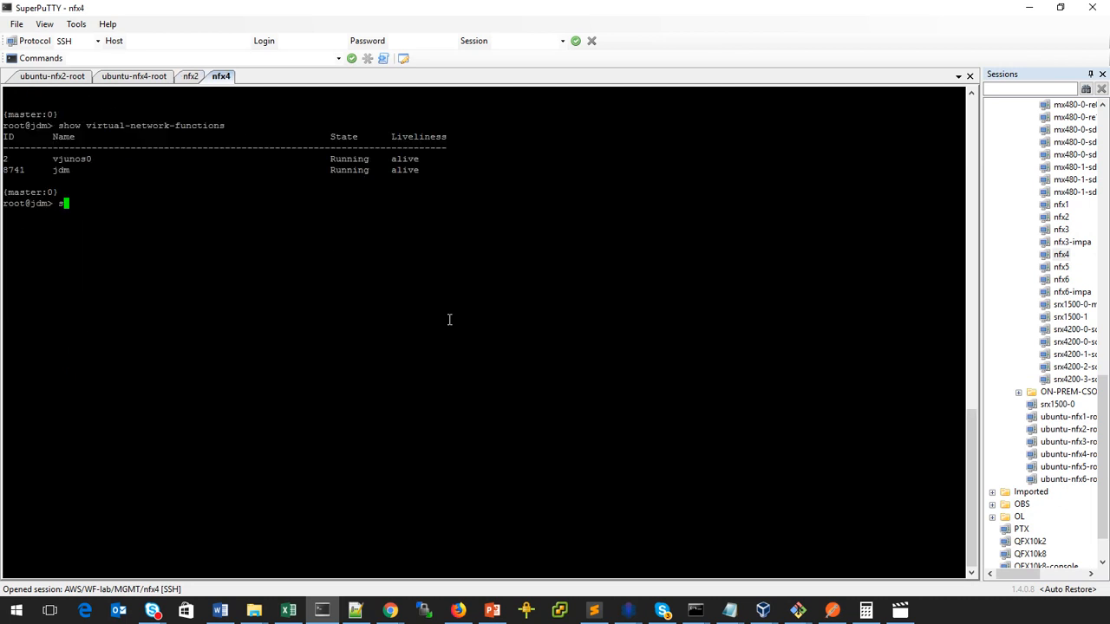
key("Return")
type("q")
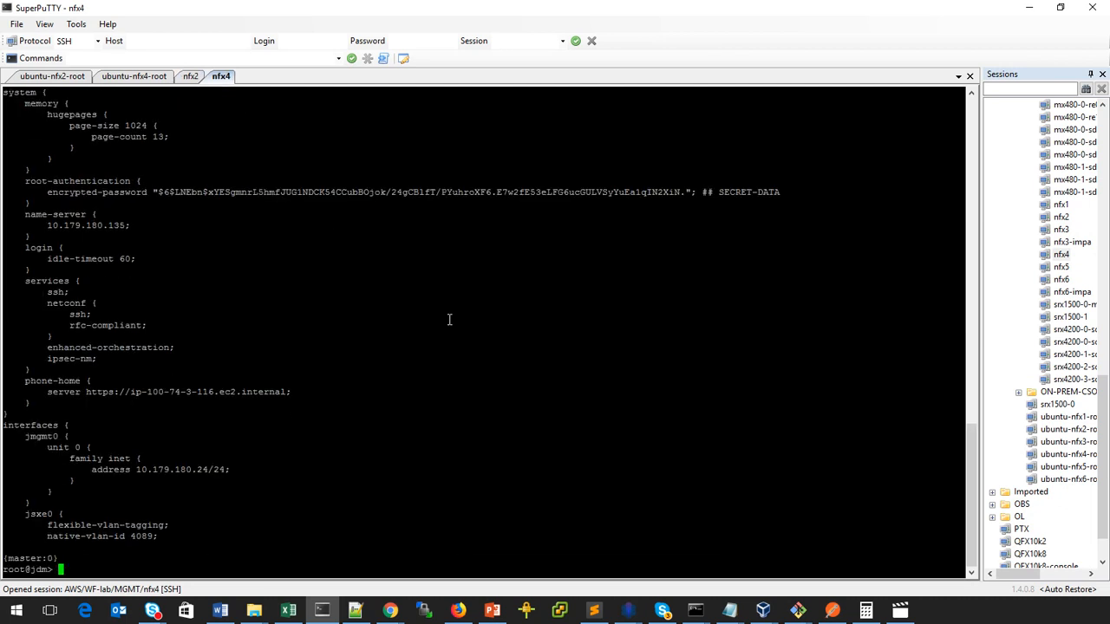
Ping the phone-home server ip-100-74-3-116.ec2.internal from nfx4, and stop the ping after a few replies.
type("ping")
left_click_drag(130, 392, 284, 395)
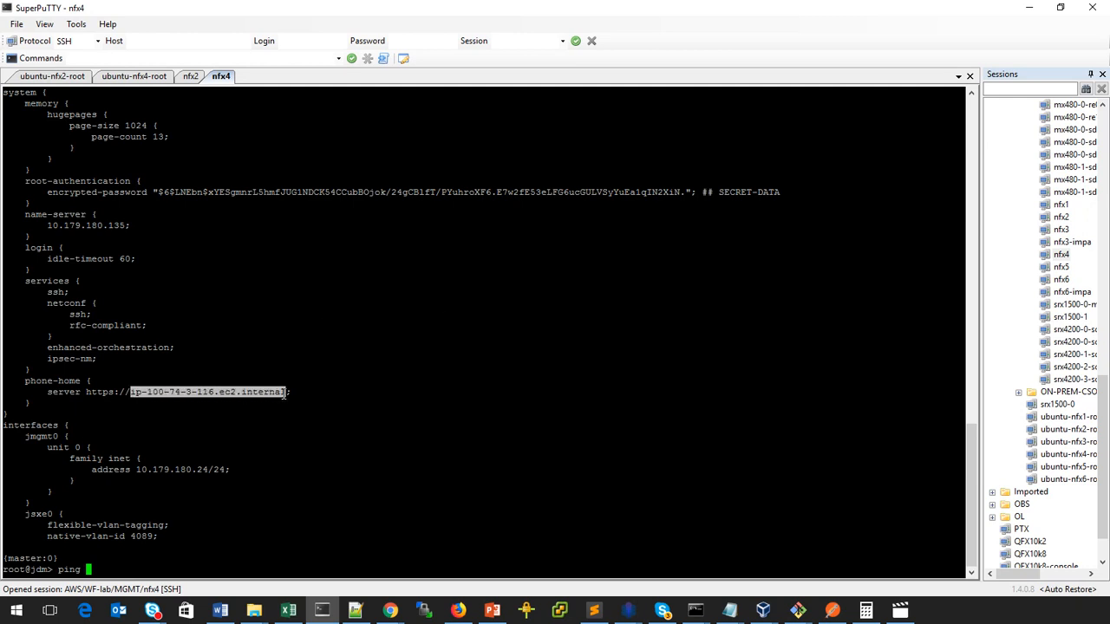
right_click(341, 474)
key("Return")
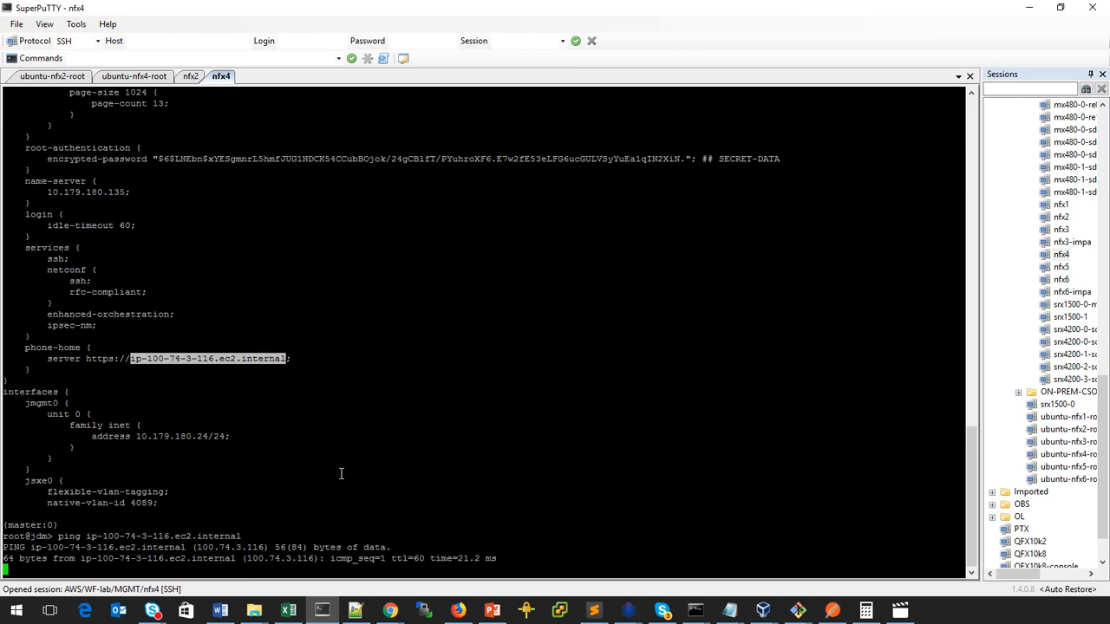
key("ctrl+c")
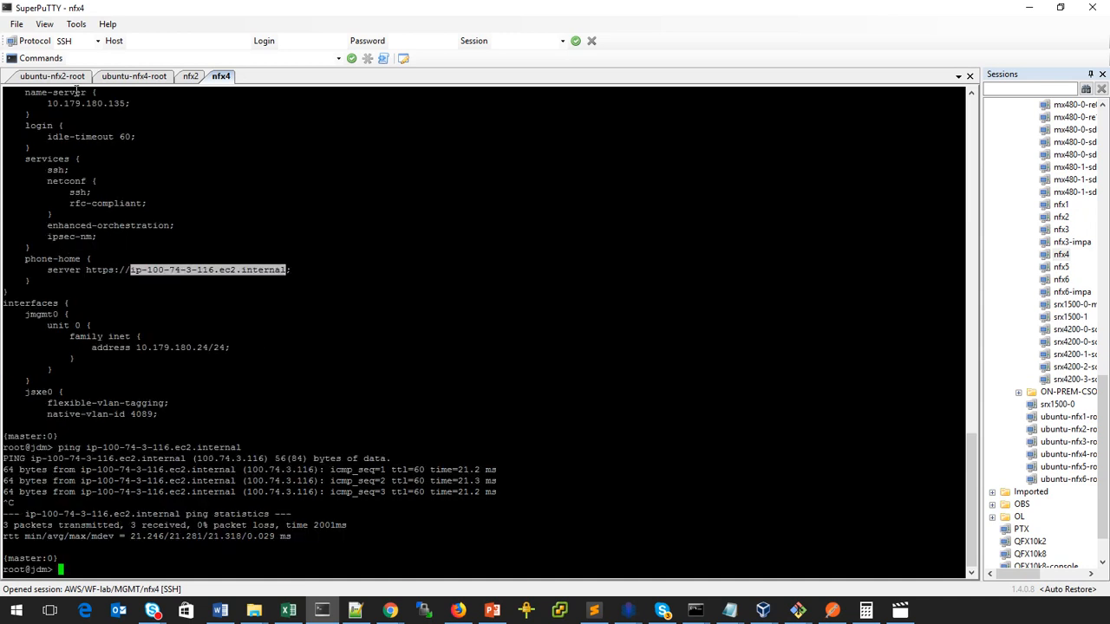
Exit to the nfx2 shell, follow /var/log/syslog with tail -f, stop it, and highlight the phcd_act_init_phs_session message text.
left_click(190, 78)
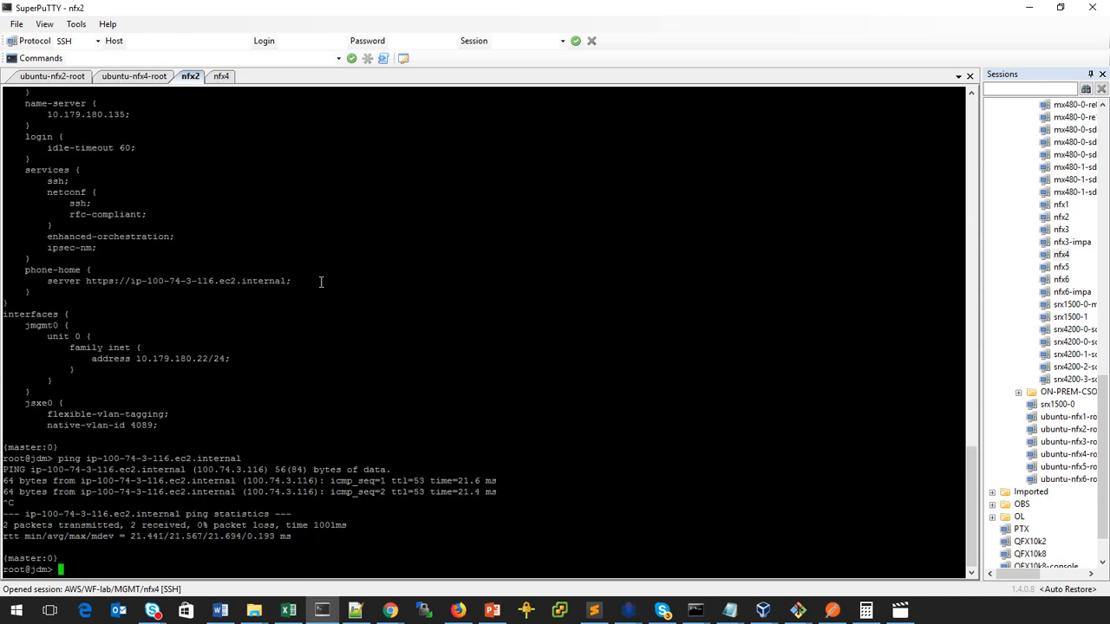
type("exit")
key("Return")
type("tail -")
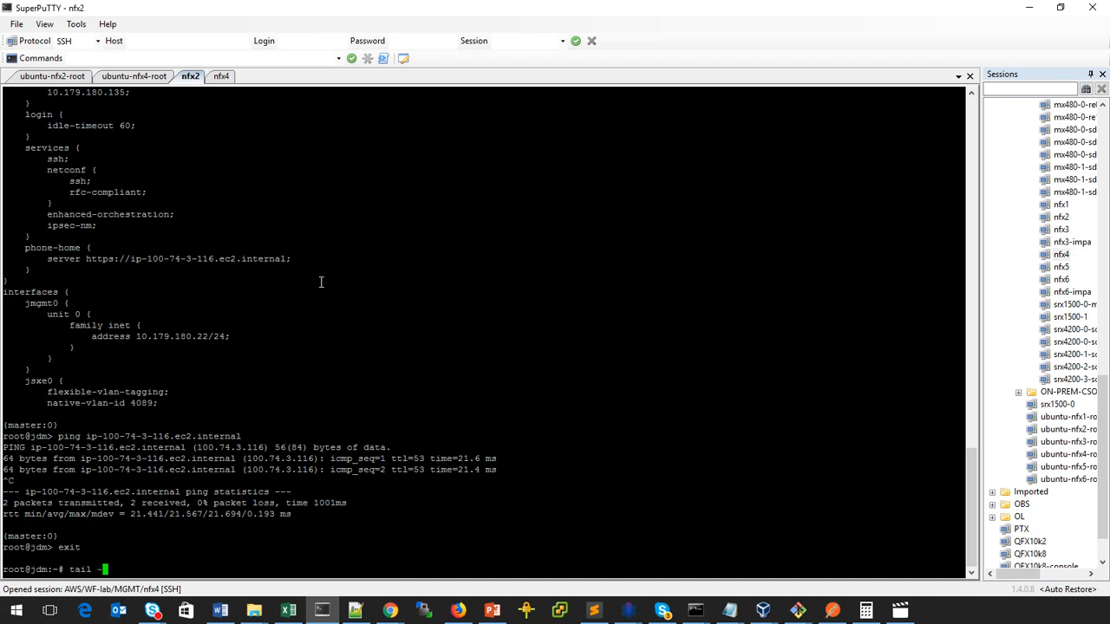
type("f /var/log/syslog")
key("Return")
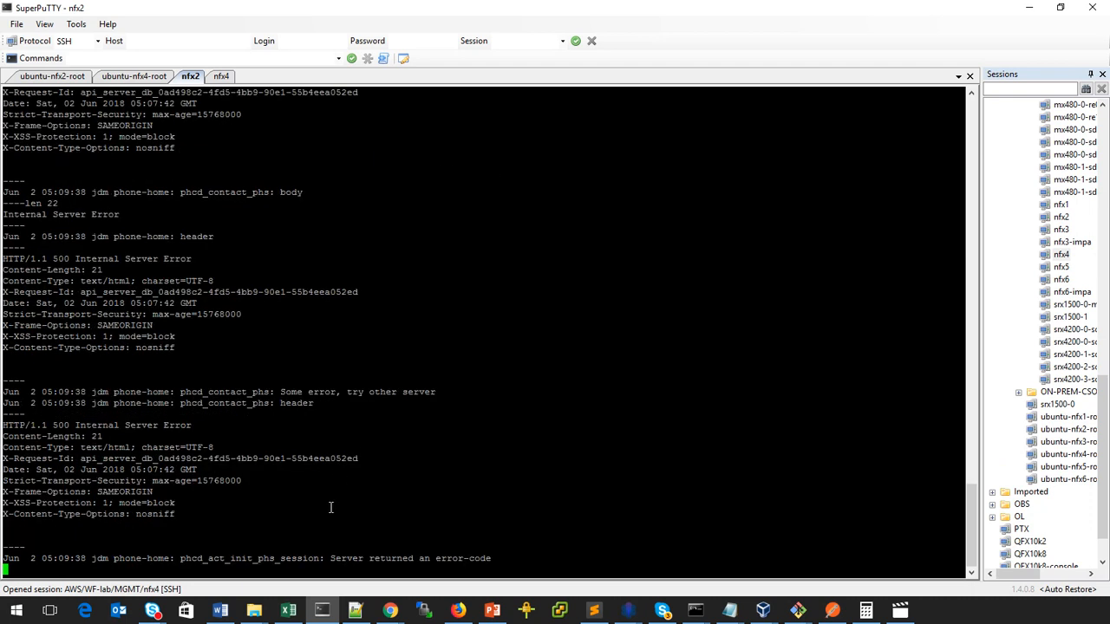
key("ctrl+c")
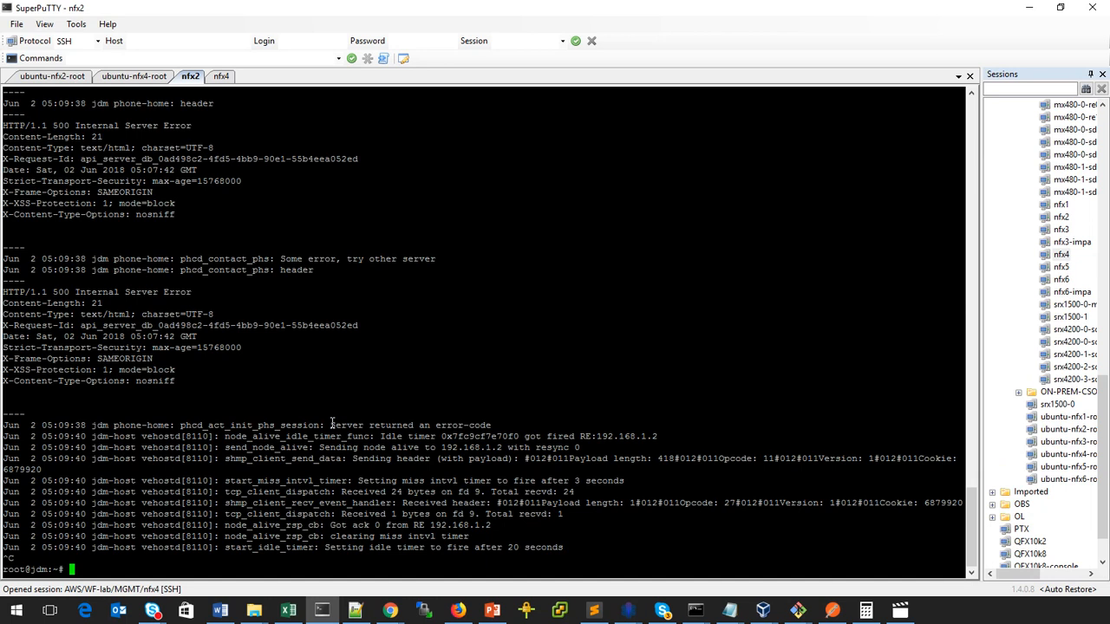
left_click_drag(331, 424, 491, 425)
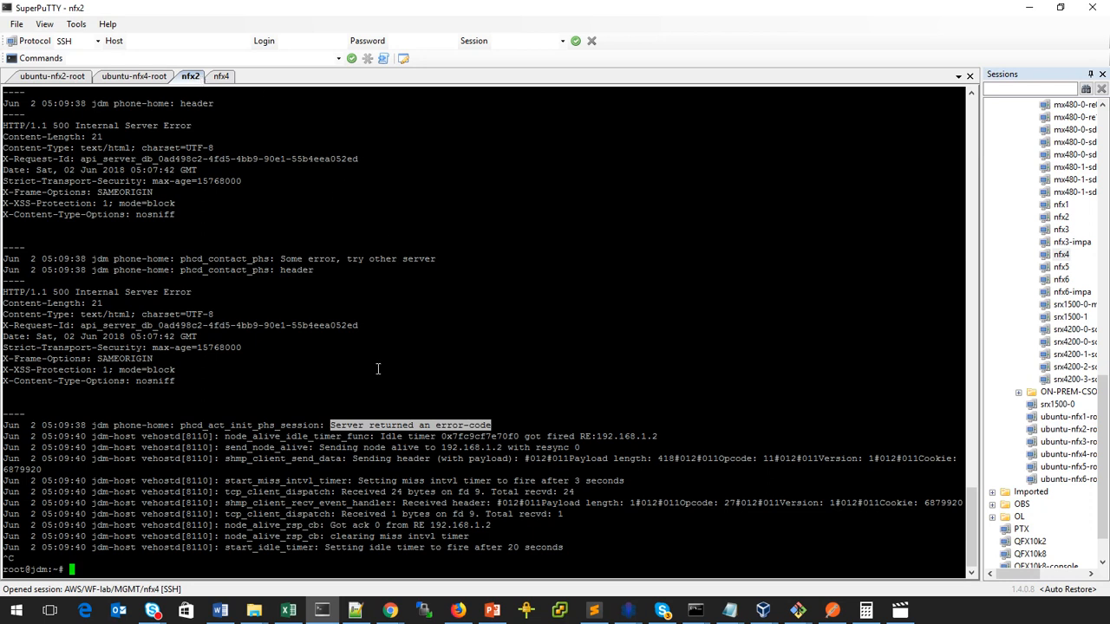
Clear the highlighted log text on nfx2 and follow /var/log/syslog again with tail -f.
left_click(450, 383)
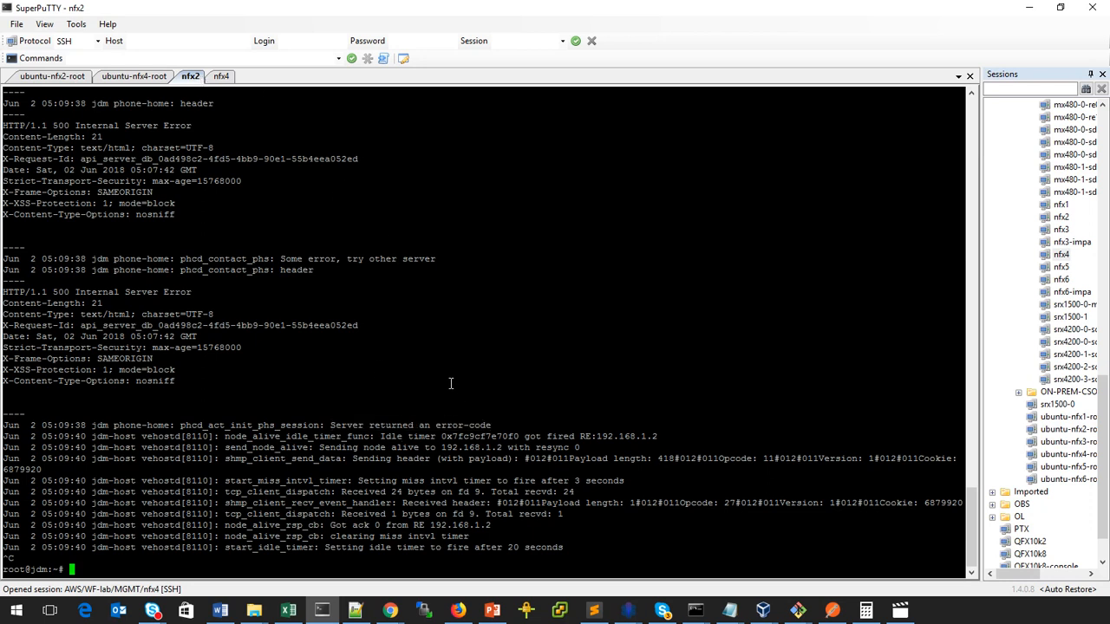
type("tail -f /var/log/syslog")
key("Return")
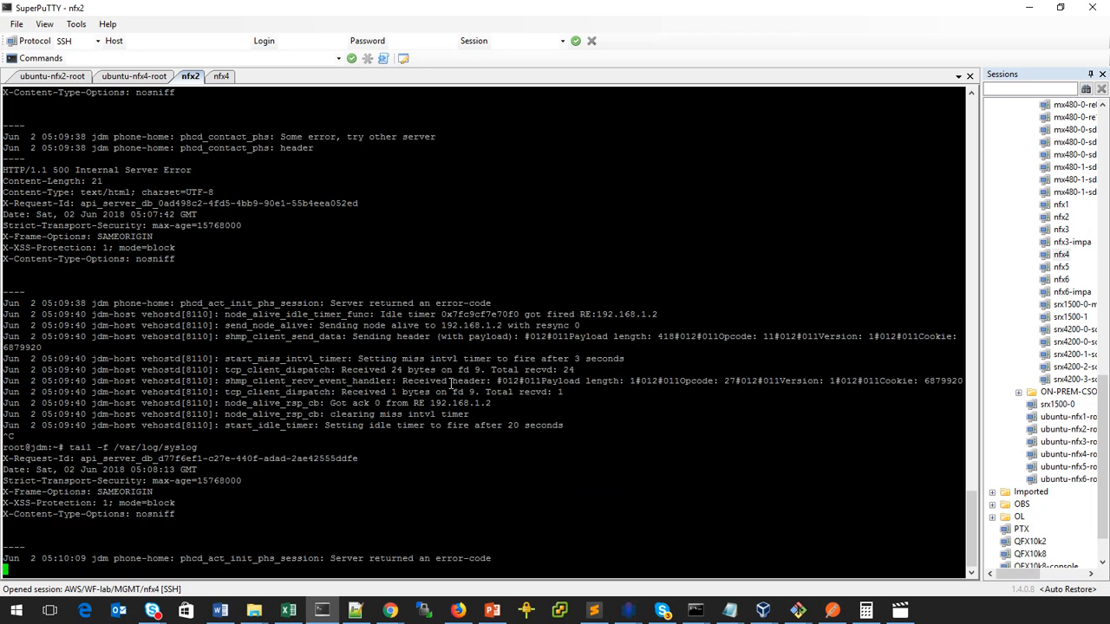
Switch to Jenkins in Chrome, start a new build of the tenant3_sdwan_parallel pipeline, and open the build's console output.
mouse_move(390, 611)
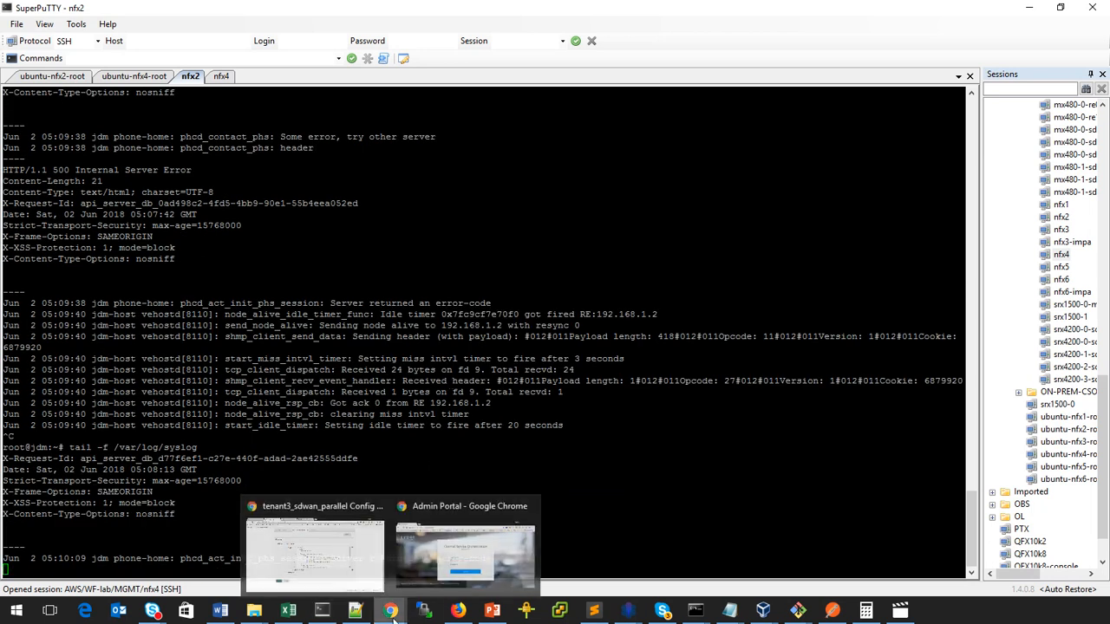
left_click(351, 589)
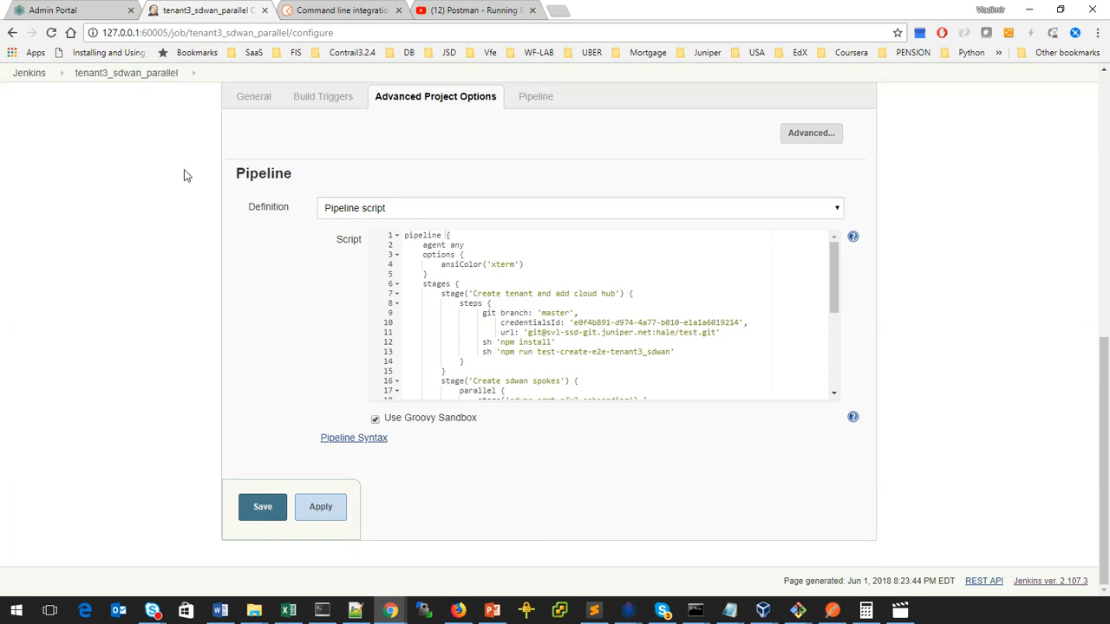
scroll(113, 279, "up", 10)
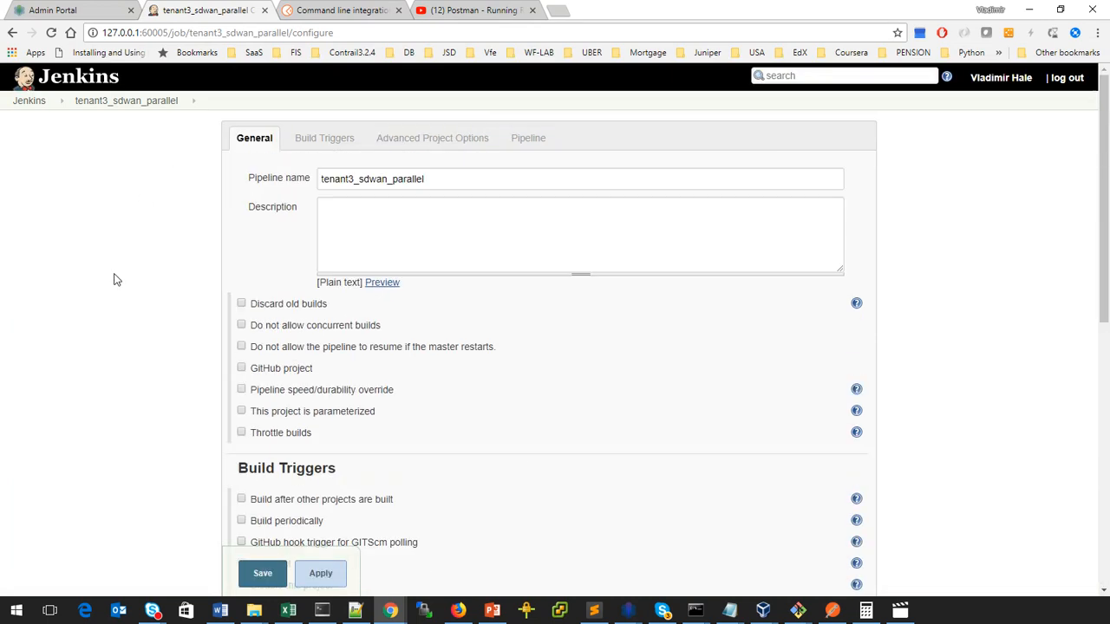
left_click(101, 104)
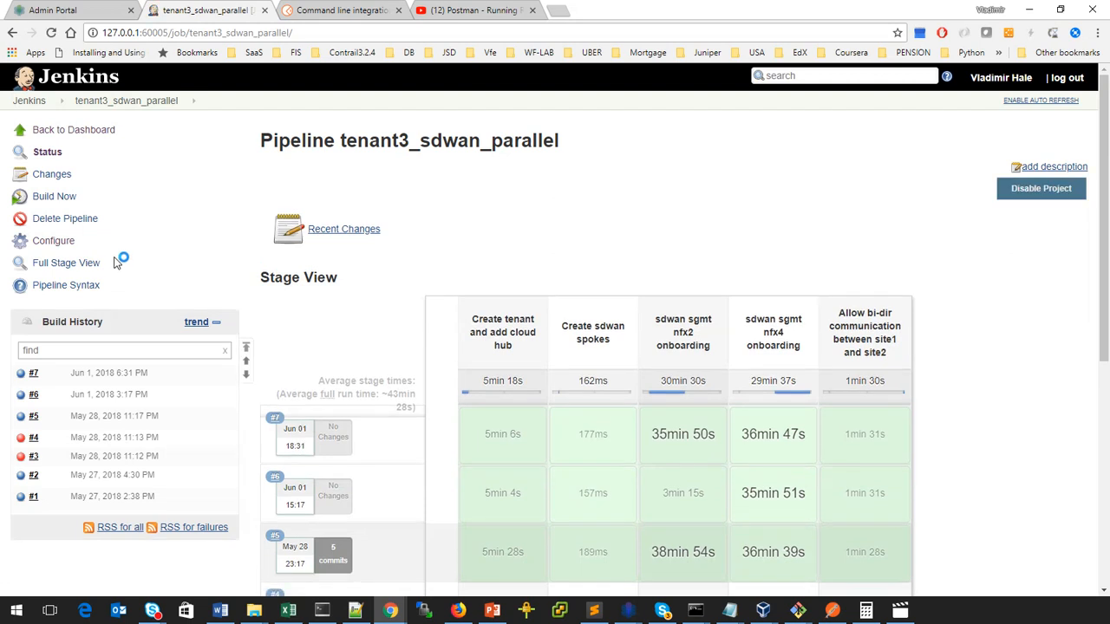
left_click(52, 199)
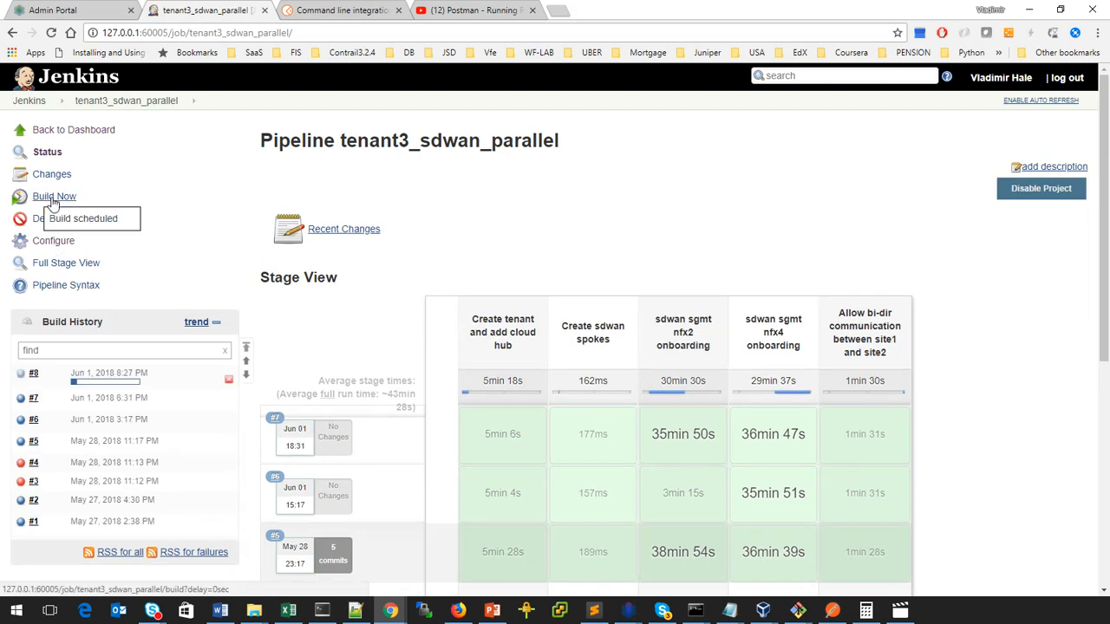
left_click(102, 384)
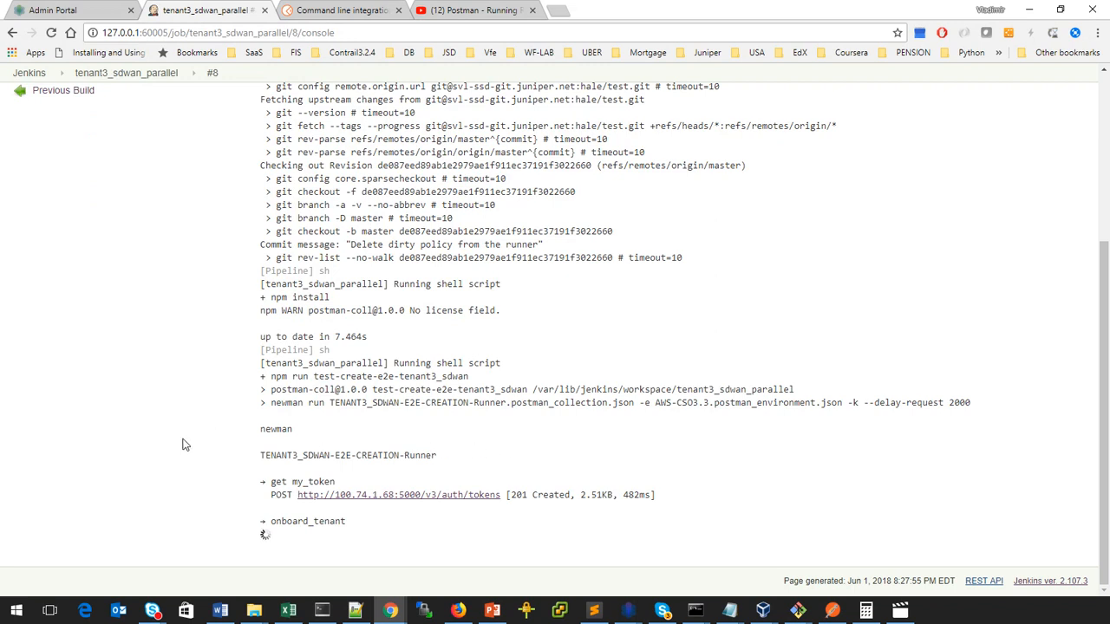
Check the tenant onboarding job in the CSO Administration Portal's Jobs list, and return to the Jenkins build console.
left_click(76, 10)
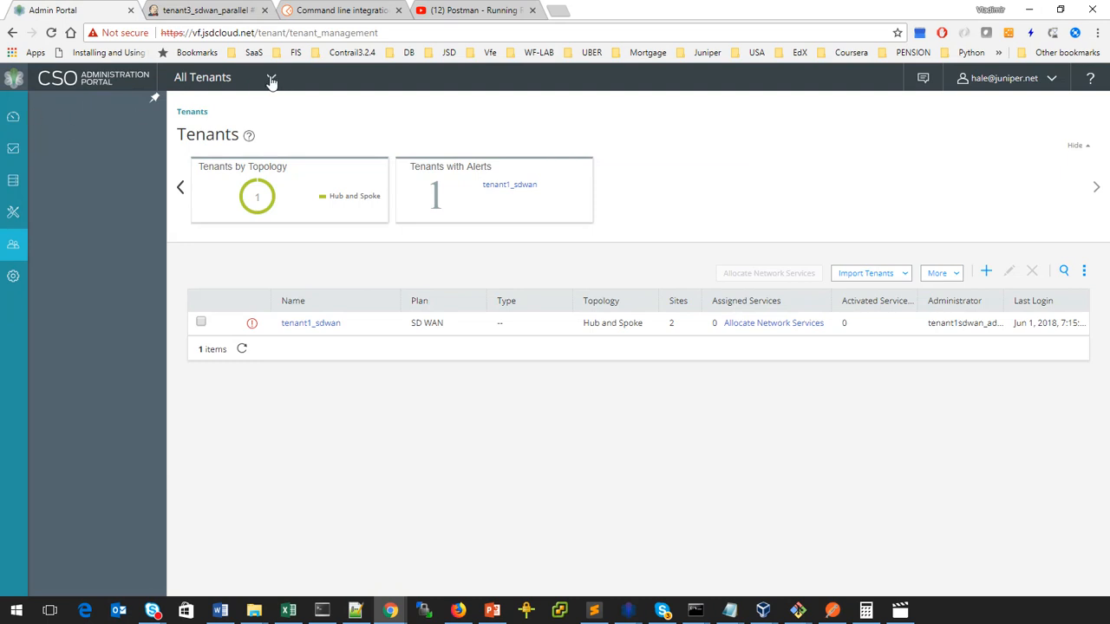
mouse_move(78, 258)
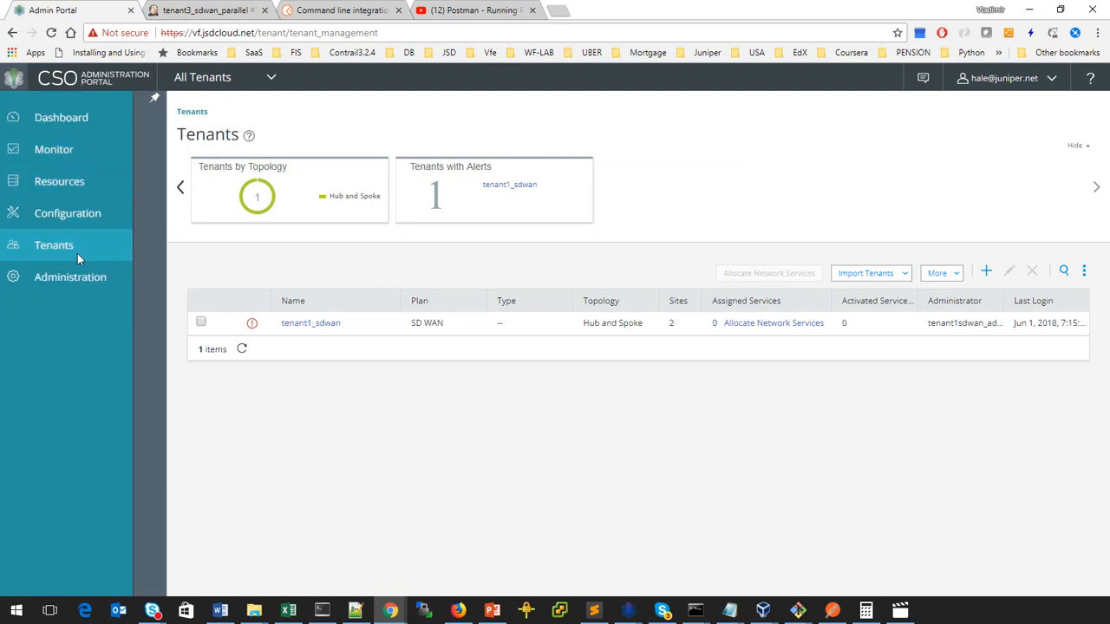
left_click(53, 152)
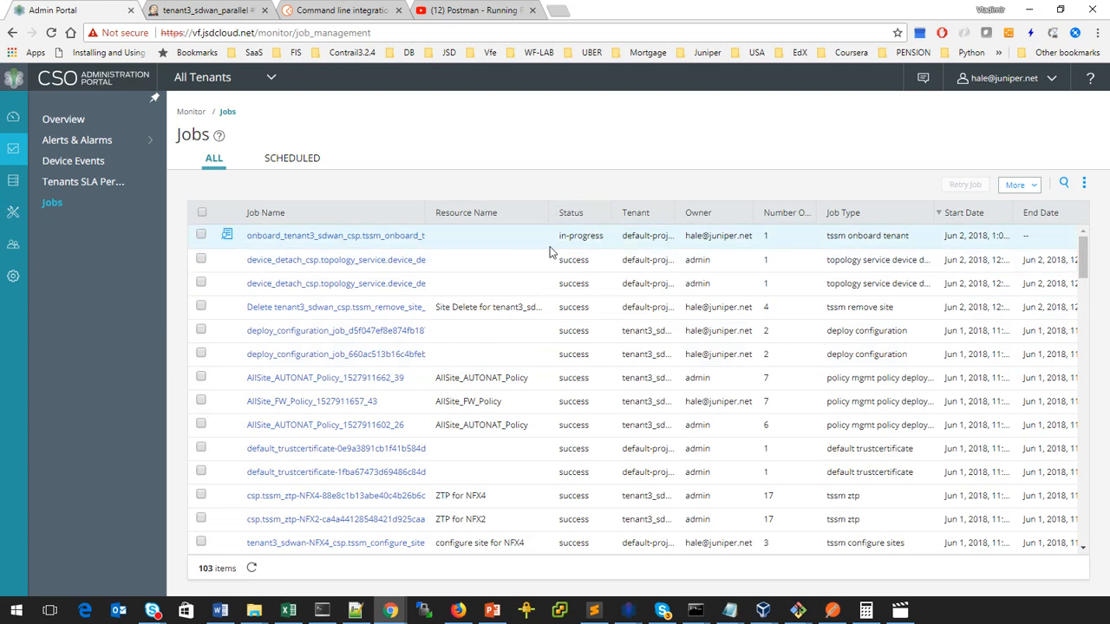
left_click(215, 12)
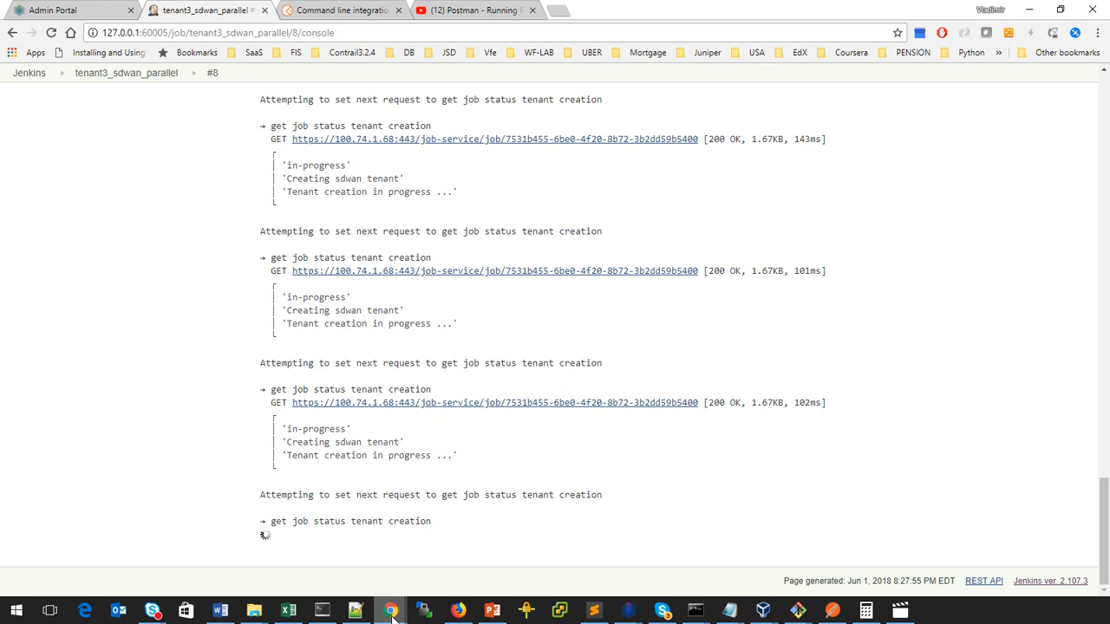
Bring the second Chrome window over the Jenkins console and open Site Management for tenant3_sdwan in the CSO Customer Portal.
mouse_move(392, 614)
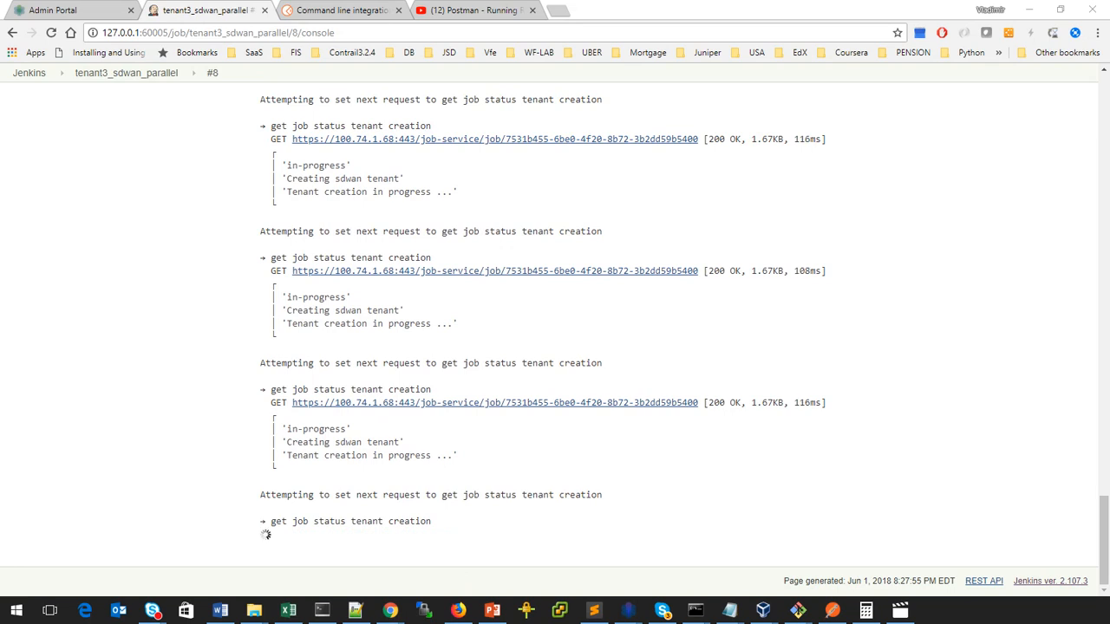
key("alt+Tab")
left_click_drag(422, 119, 0, 130)
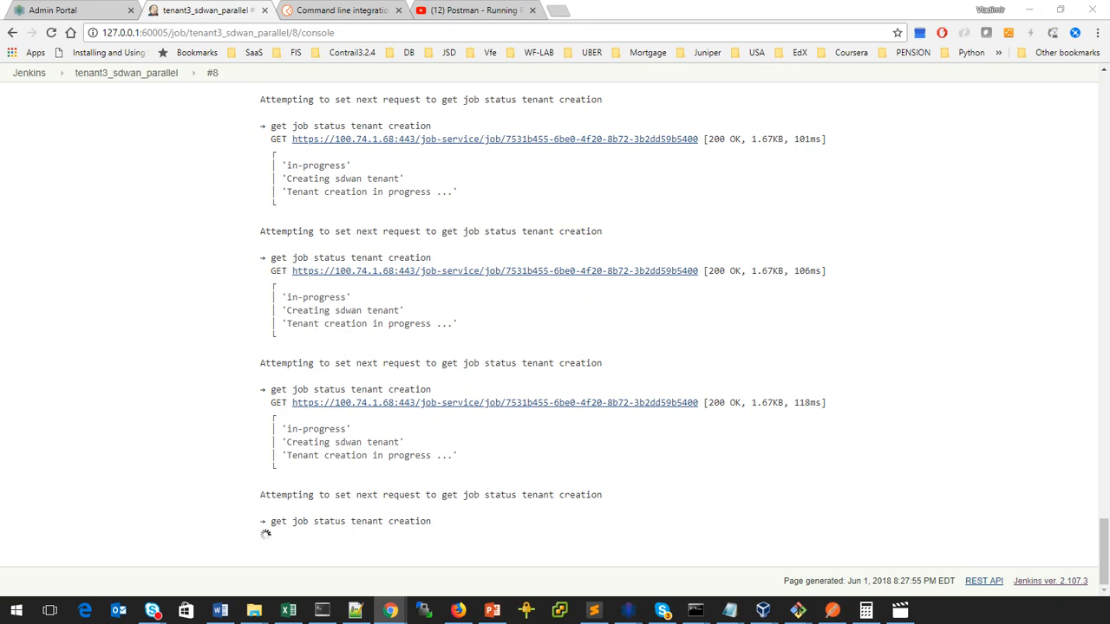
left_click_drag(0, 139, 559, 109)
left_click(287, 239)
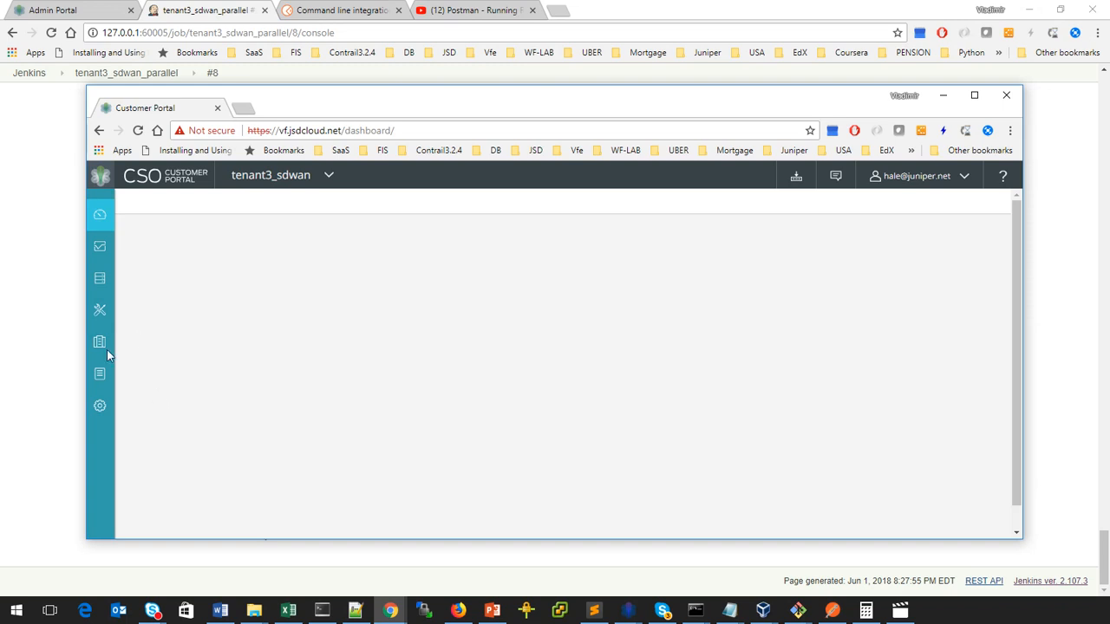
mouse_move(117, 355)
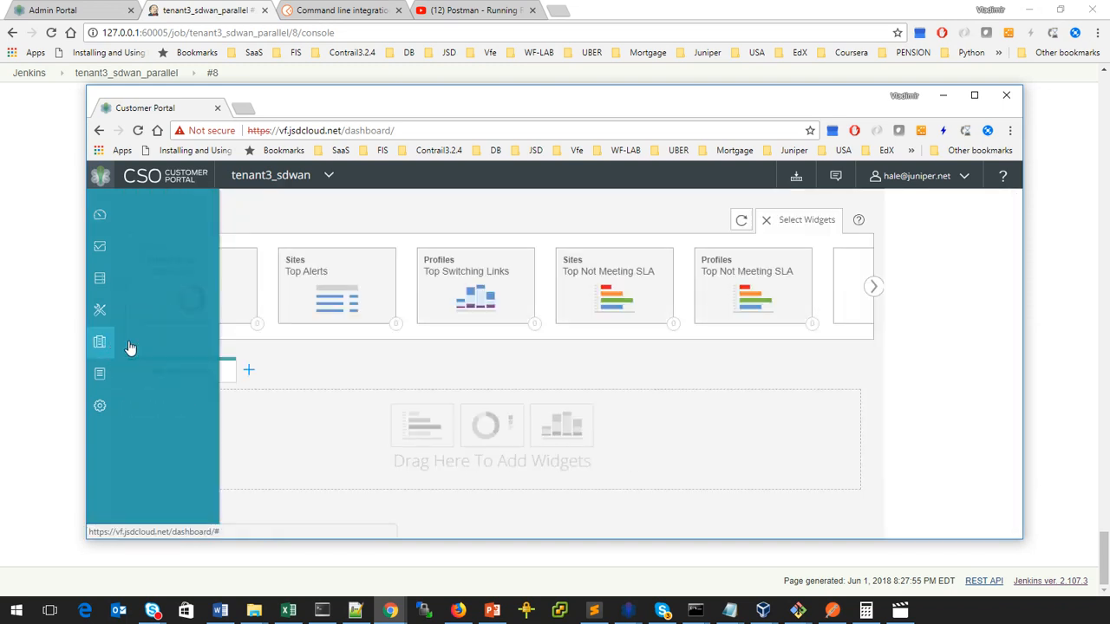
left_click(130, 345)
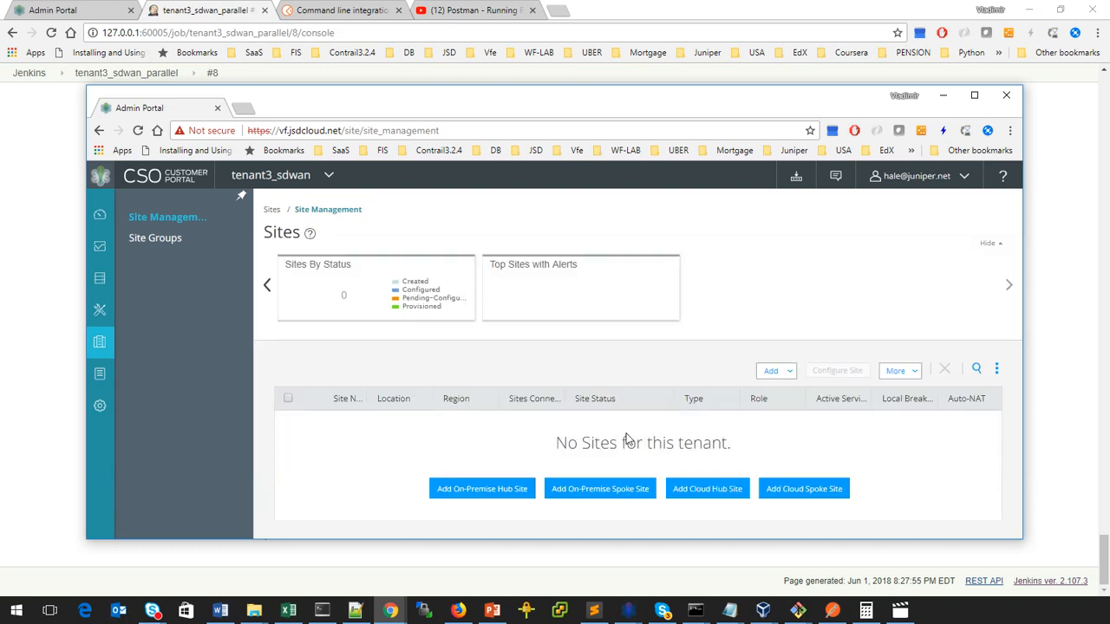
Resize the tenant3_sdwan Sites window, reposition it over the Jenkins console, and move it off the visible screen.
left_click_drag(585, 540, 587, 565)
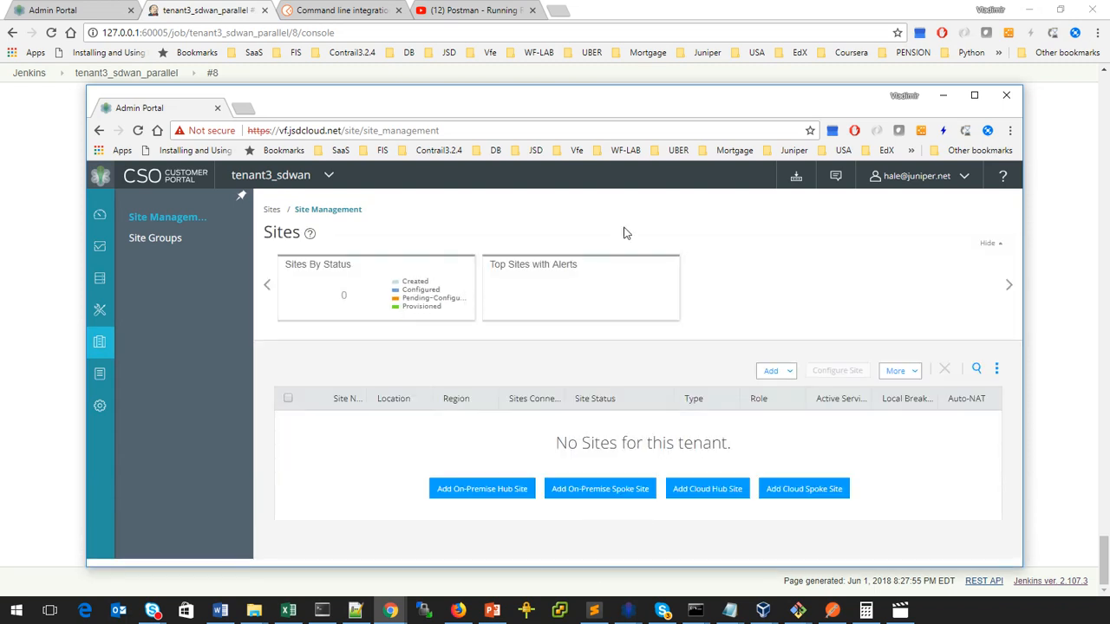
left_click_drag(594, 107, 612, 39)
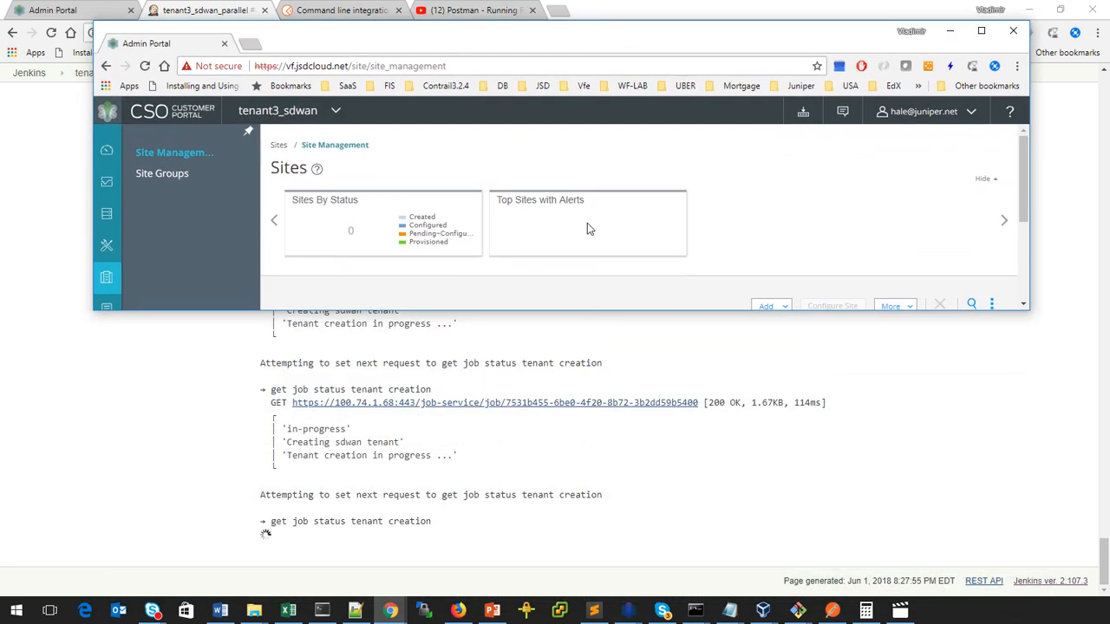
left_click_drag(581, 312, 583, 477)
left_click_drag(546, 44, 549, 26)
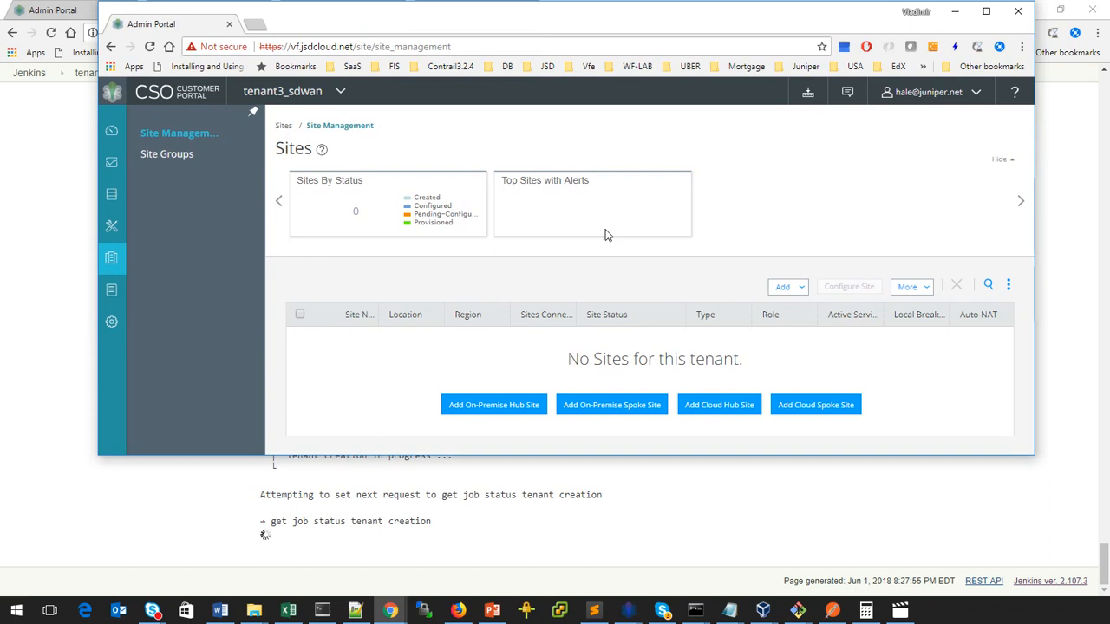
mouse_move(628, 6)
left_mouse_down()
mouse_move(625, 37)
mouse_move(643, 8)
left_mouse_up()
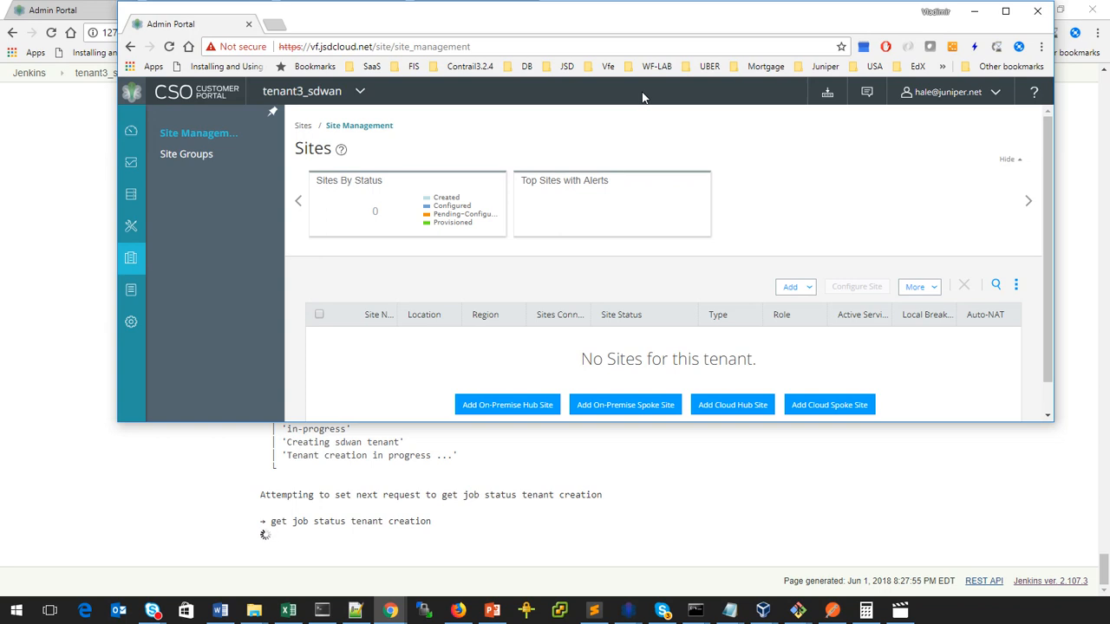
left_click_drag(598, 15, 0, 144)
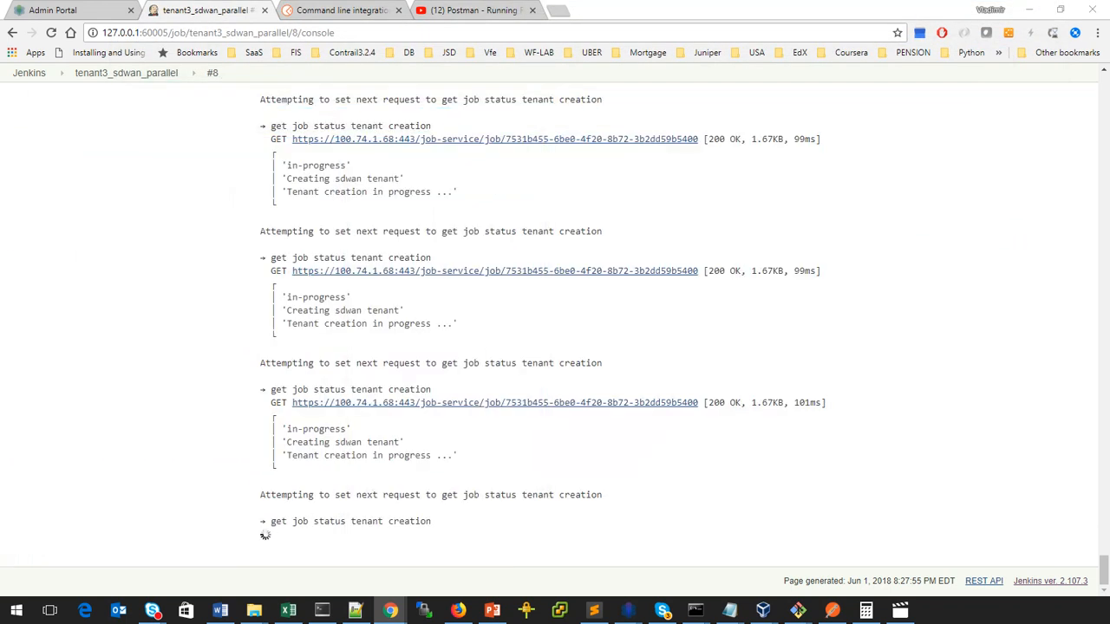
Review the Administration Portal's Jobs list with the tenant3_sdwan window moved aside, and go back to the Jenkins console.
left_click(51, 11)
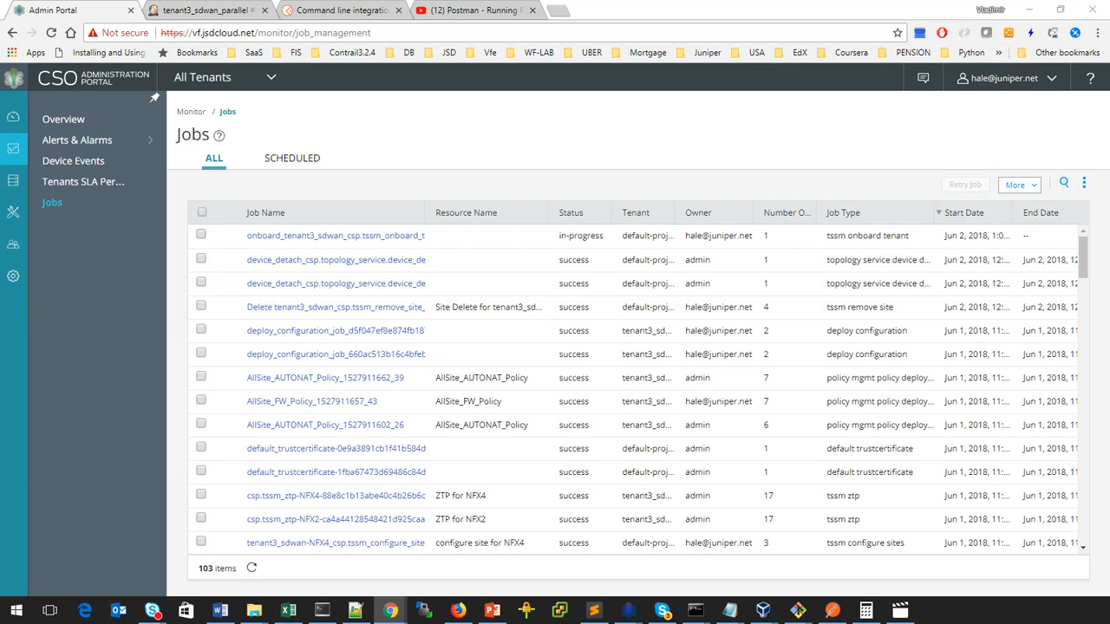
left_click_drag(0, 200, 845, 309)
left_click_drag(796, 280, 0, 154)
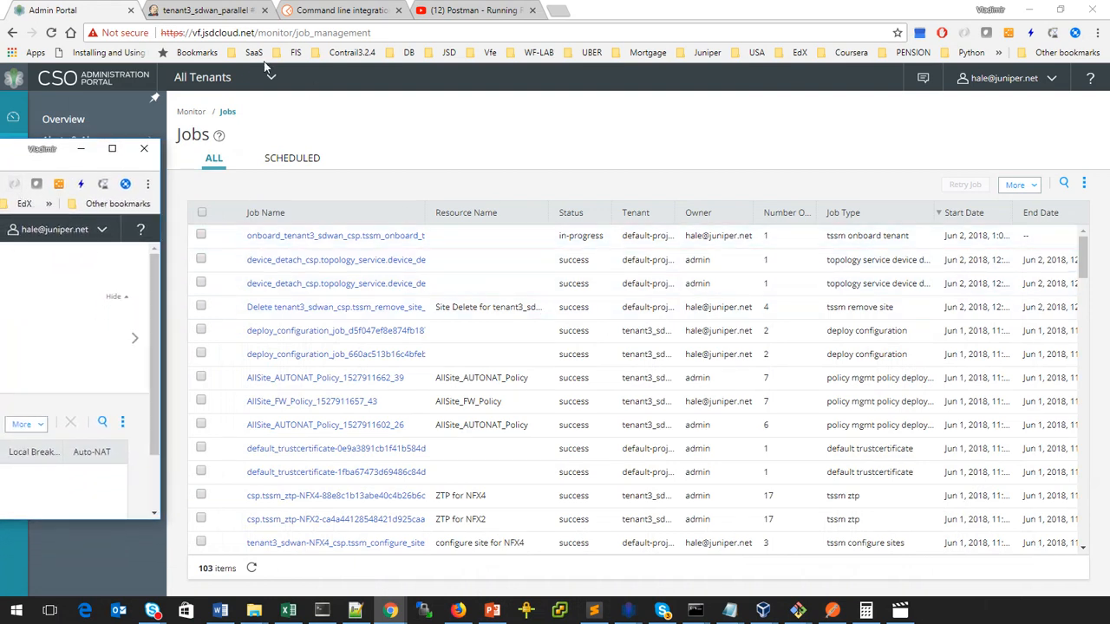
left_click(208, 11)
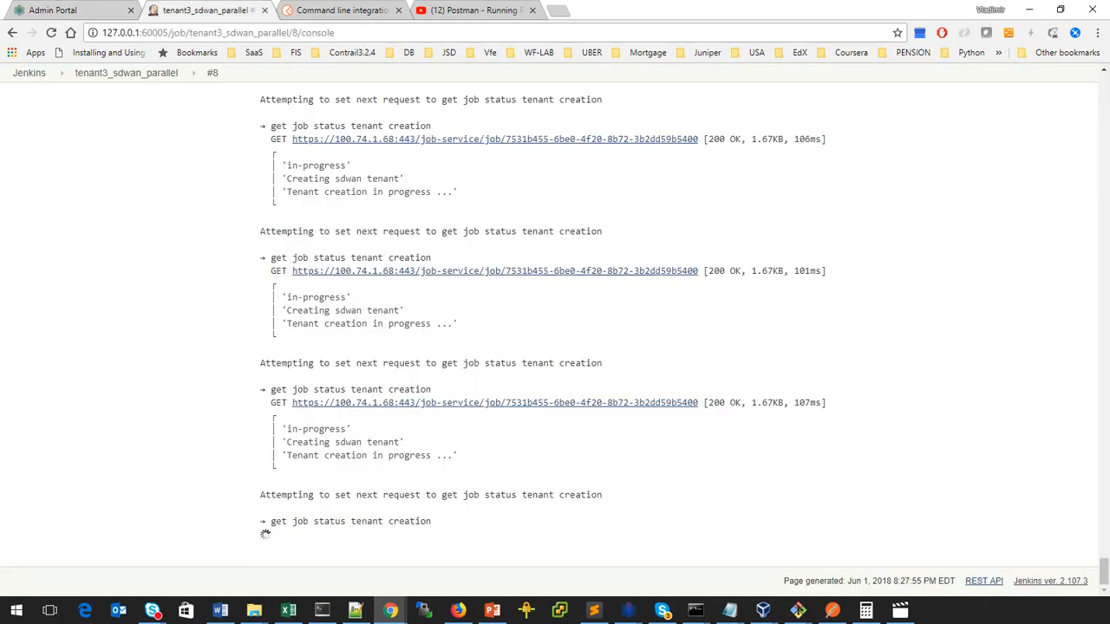
Make the tenant3_sdwan Sites window taller and place it fully visible over the Jenkins console output.
left_click_drag(0, 148, 0, 96)
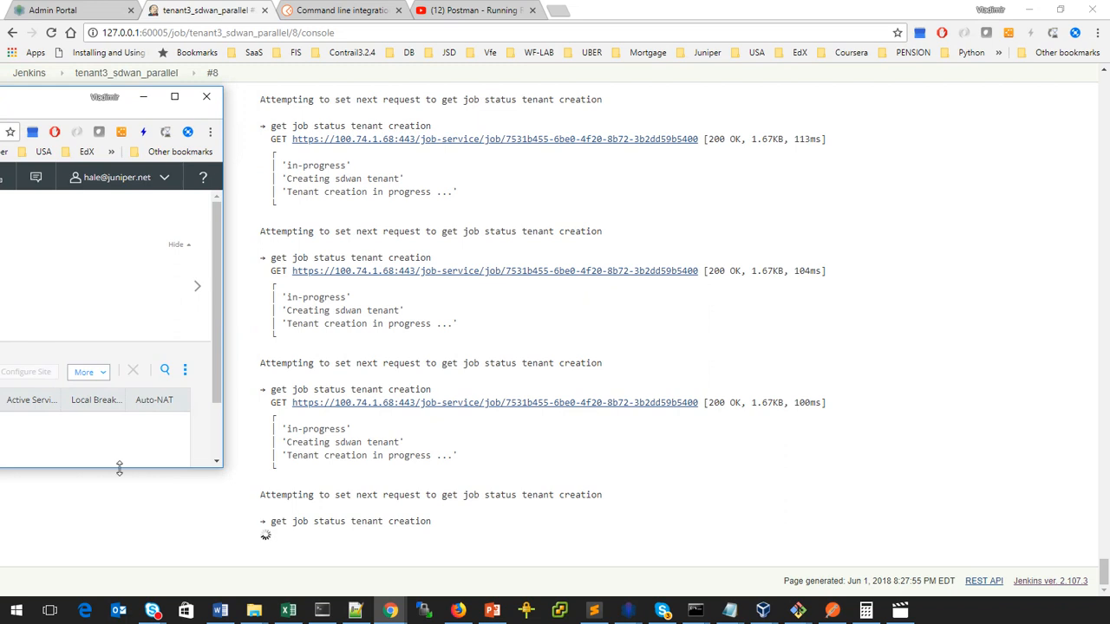
left_click_drag(119, 467, 111, 547)
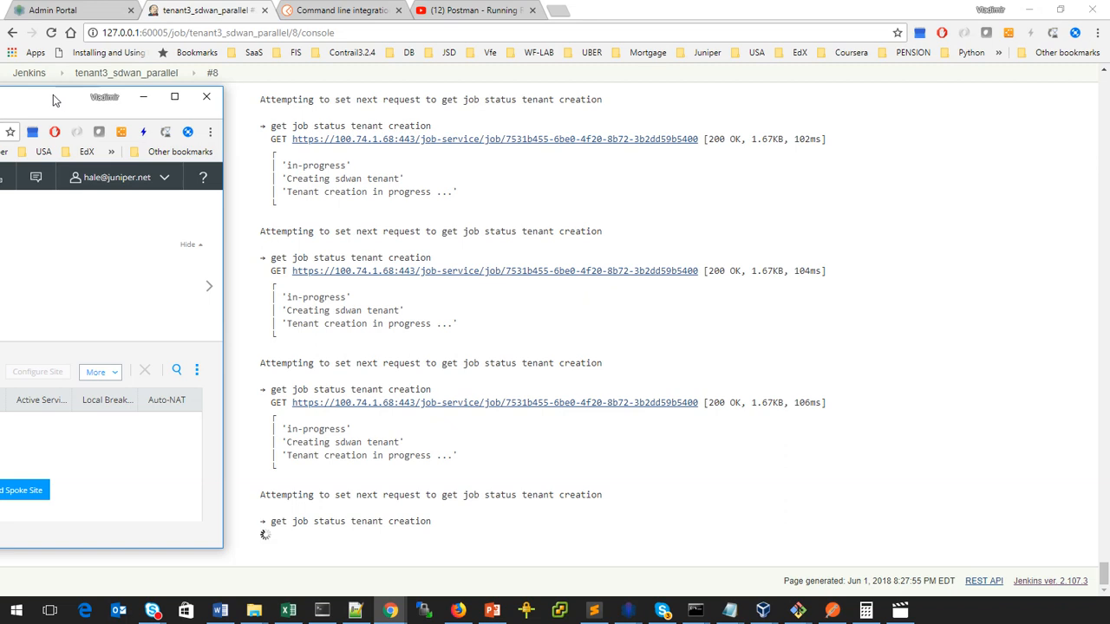
left_click_drag(52, 95, 844, 108)
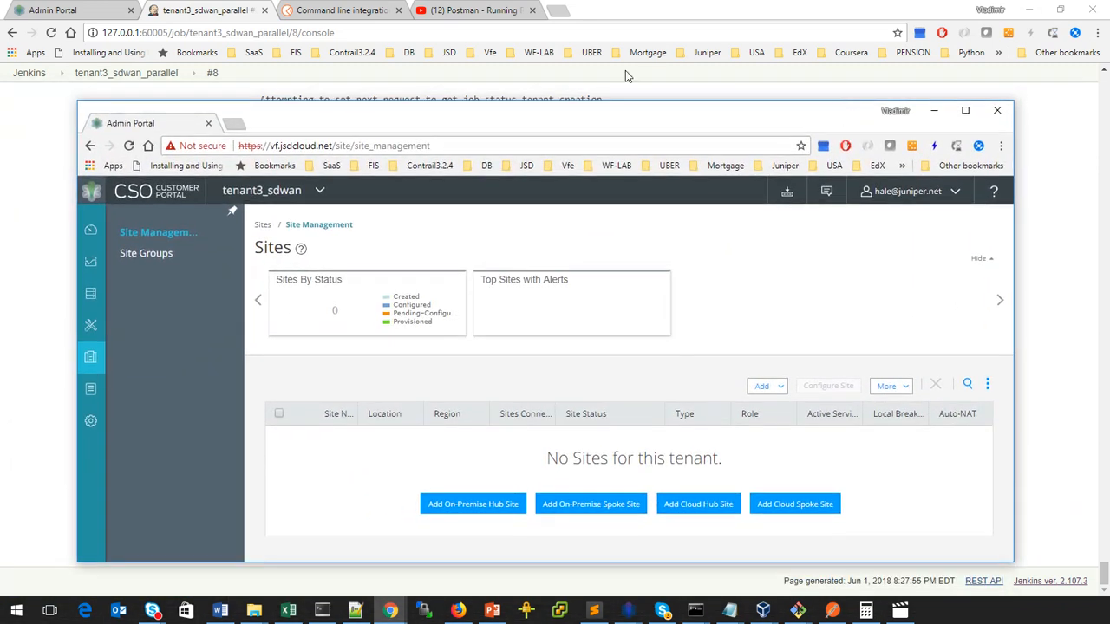
Monitor tenant creation by switching between the Administration Portal's Jobs list, the Jenkins build console and the tenant3_sdwan Sites window.
left_click(80, 12)
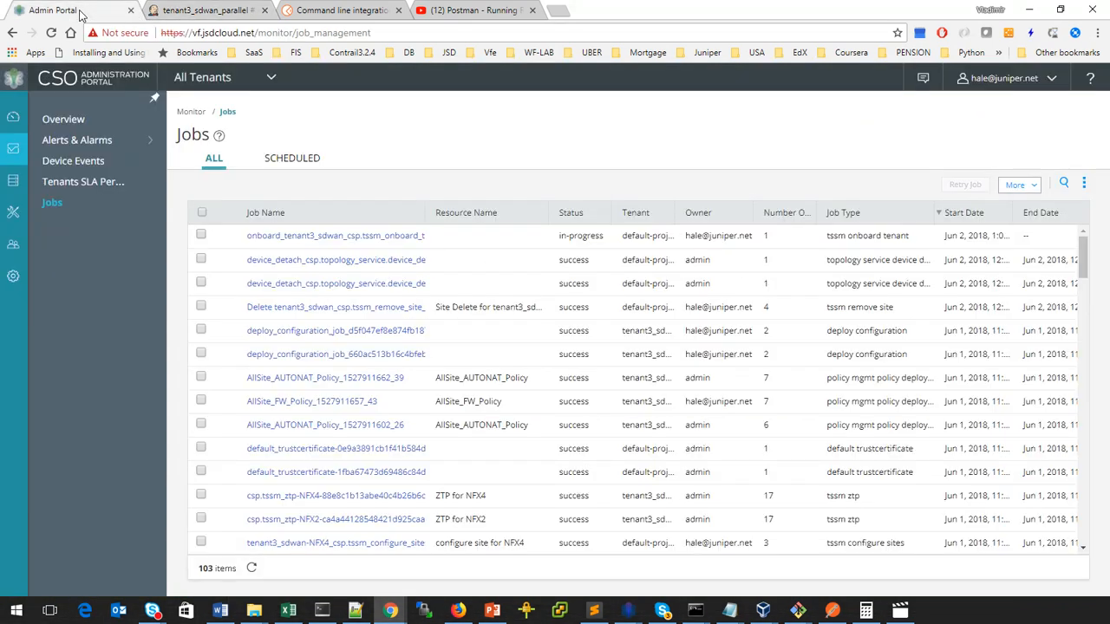
left_click(207, 10)
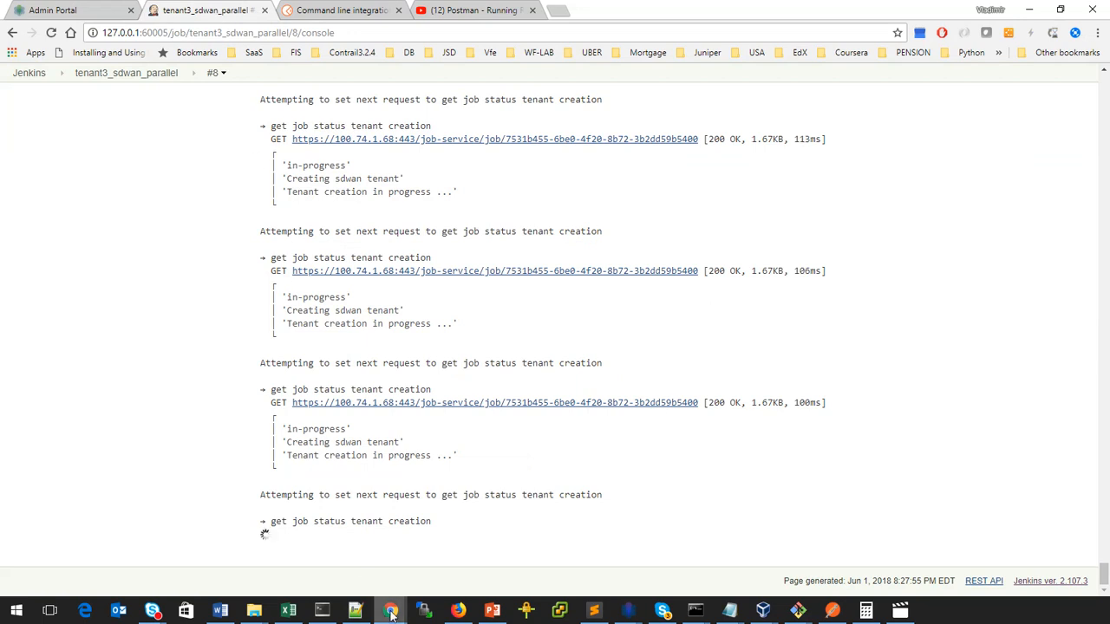
mouse_move(391, 605)
left_click(422, 591)
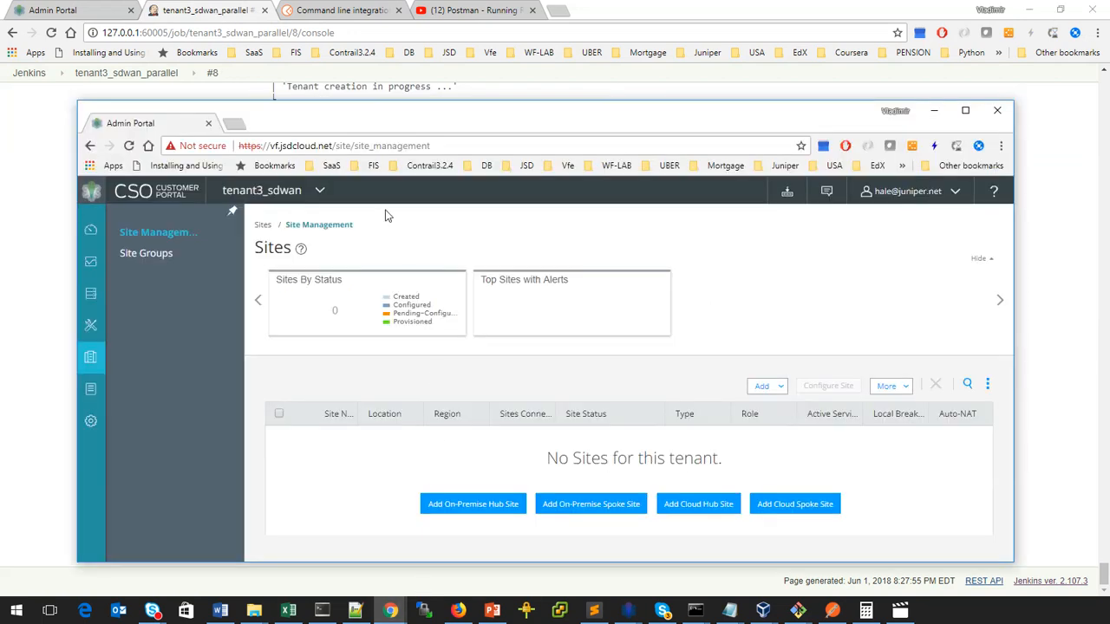
left_click(87, 14)
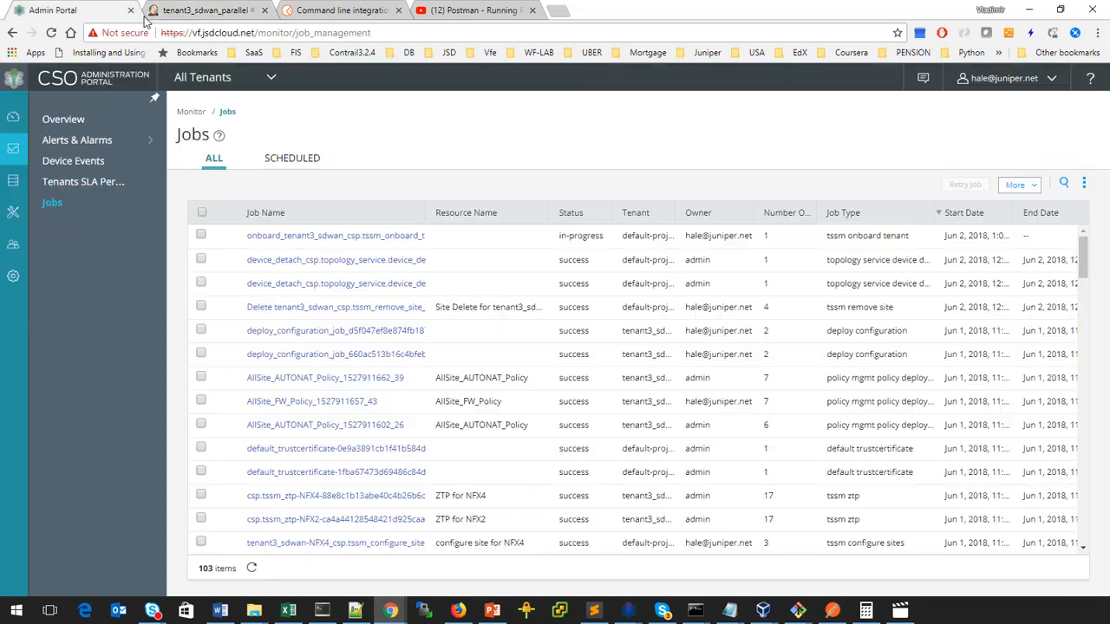
left_click(201, 10)
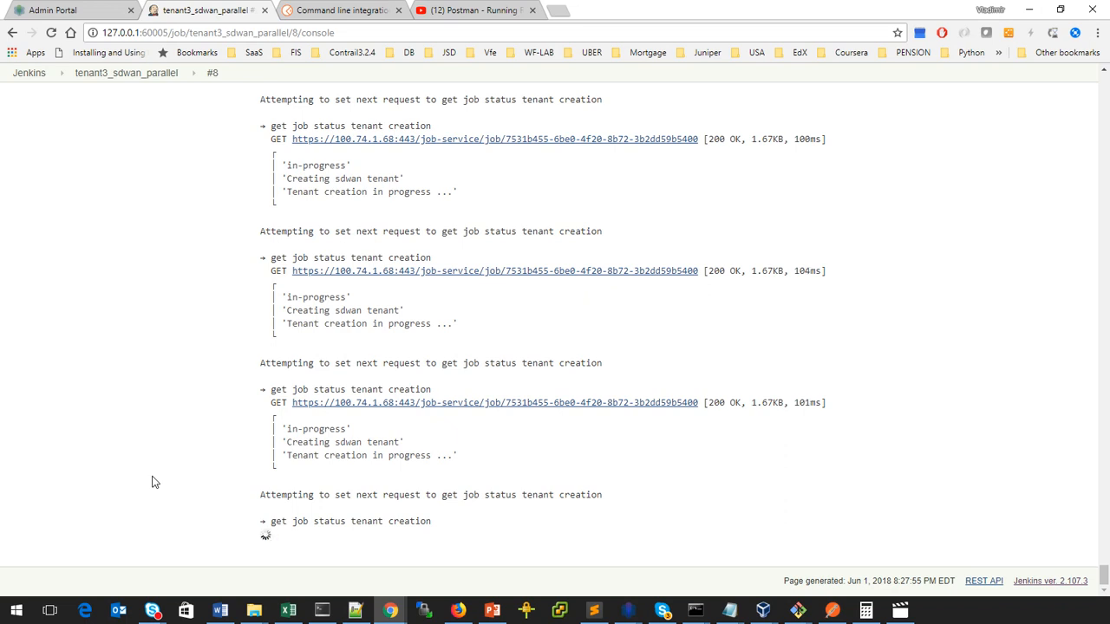
left_click(398, 614)
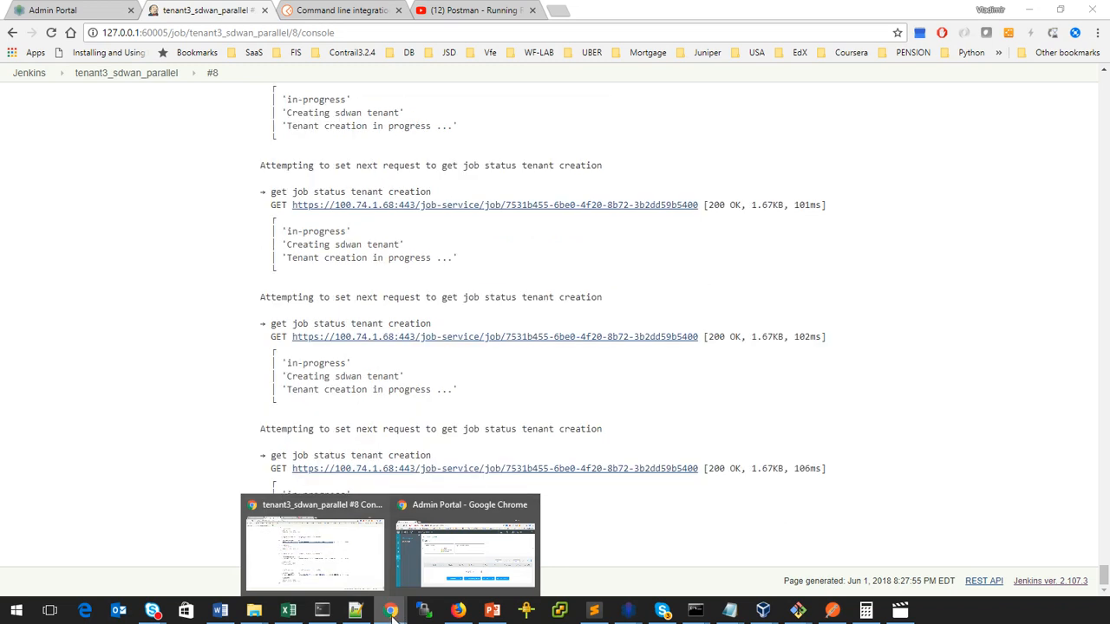
left_click(440, 509)
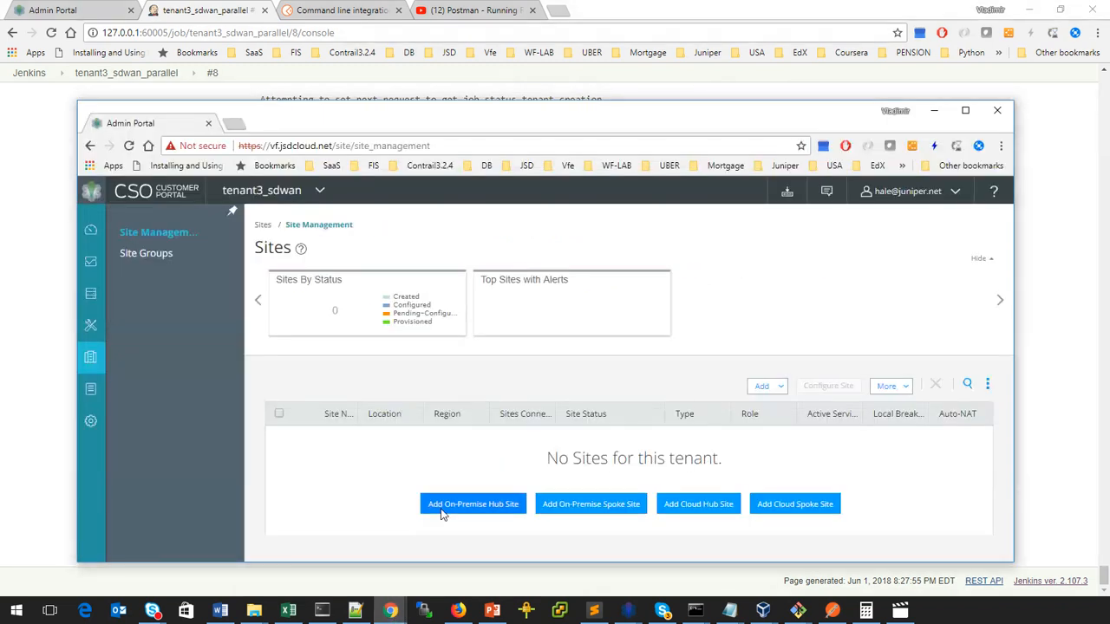
Check the Administration Portal's Jobs list against the Jenkins console, and detach the Jobs page into its own browser window.
left_click(72, 10)
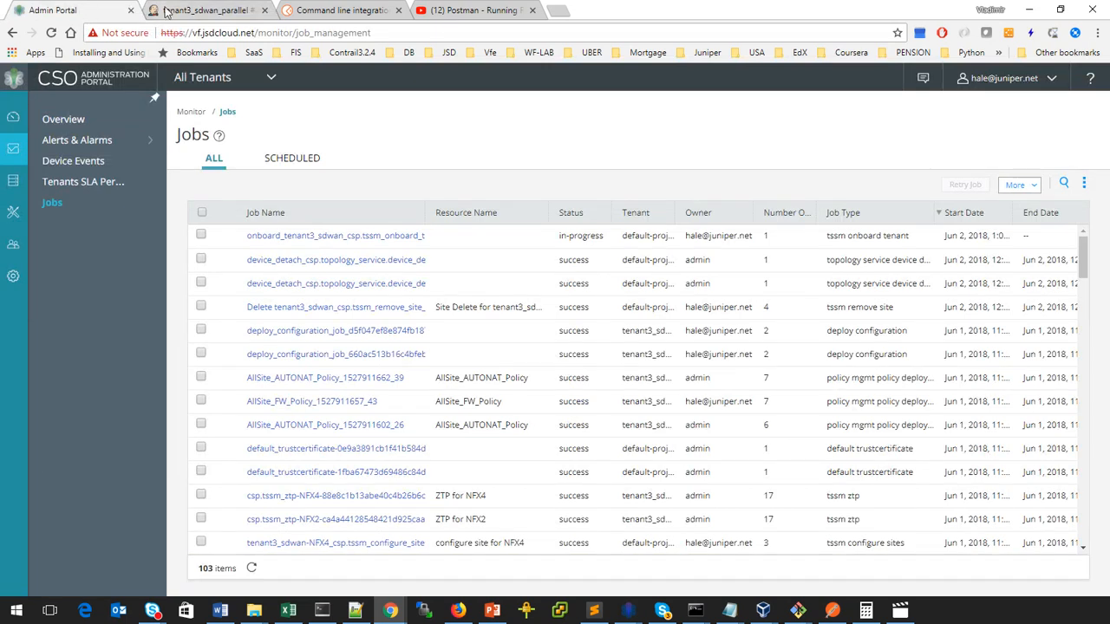
left_click(208, 10)
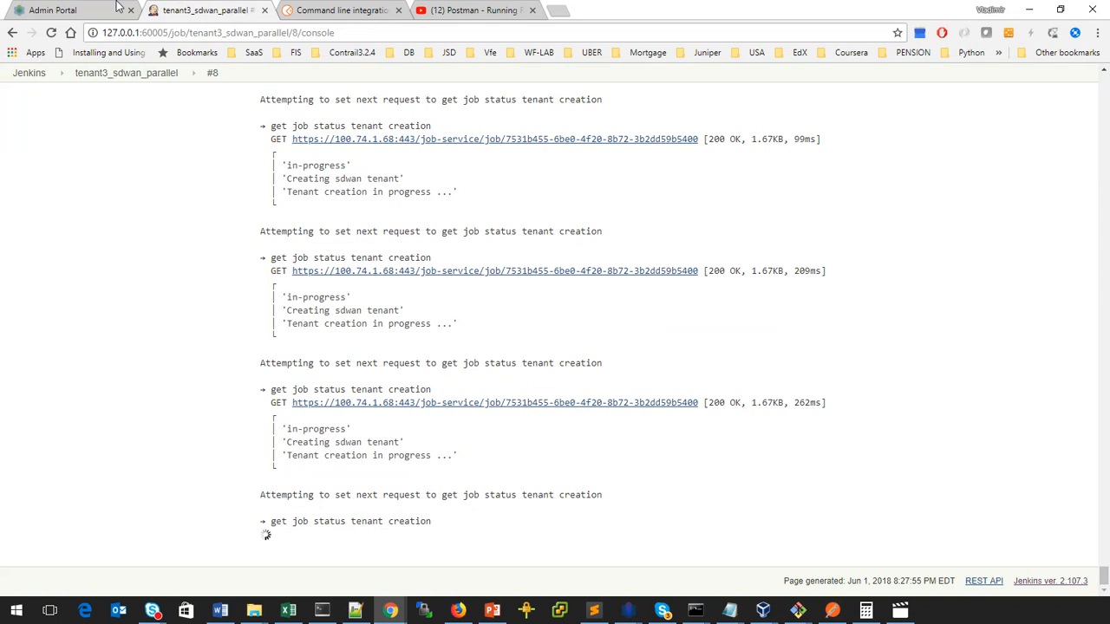
left_click(73, 10)
left_click_drag(74, 11, 0, 91)
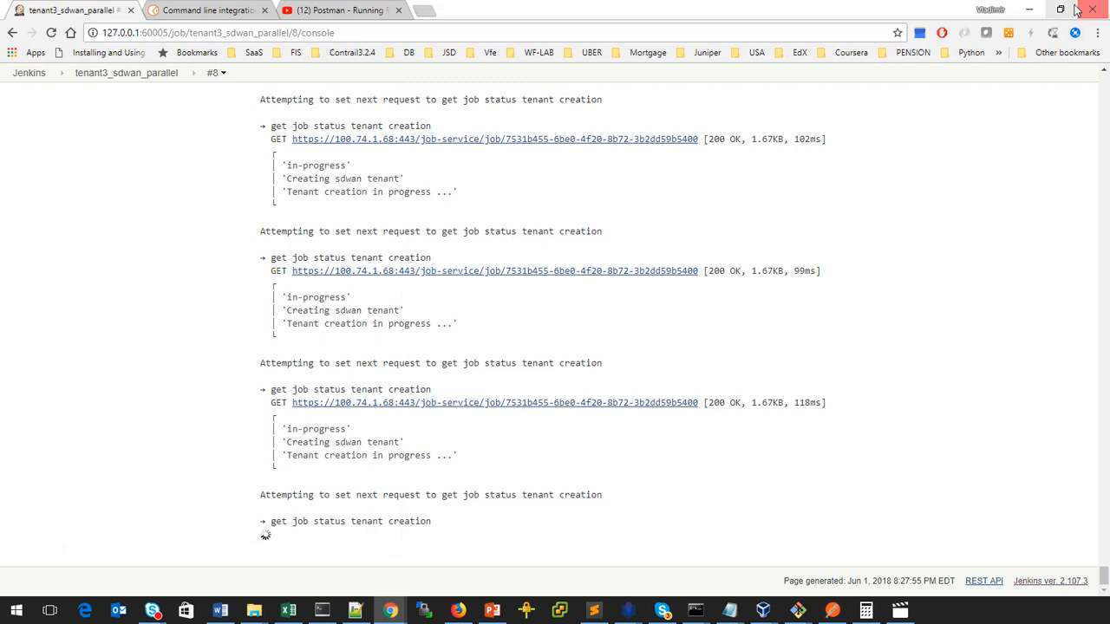
Shrink the Jenkins console window and arrange it with the Jobs and tenant3_sdwan Sites windows so all three can be followed.
left_click_drag(694, 11, 720, 35)
left_click_drag(630, 21, 778, 18)
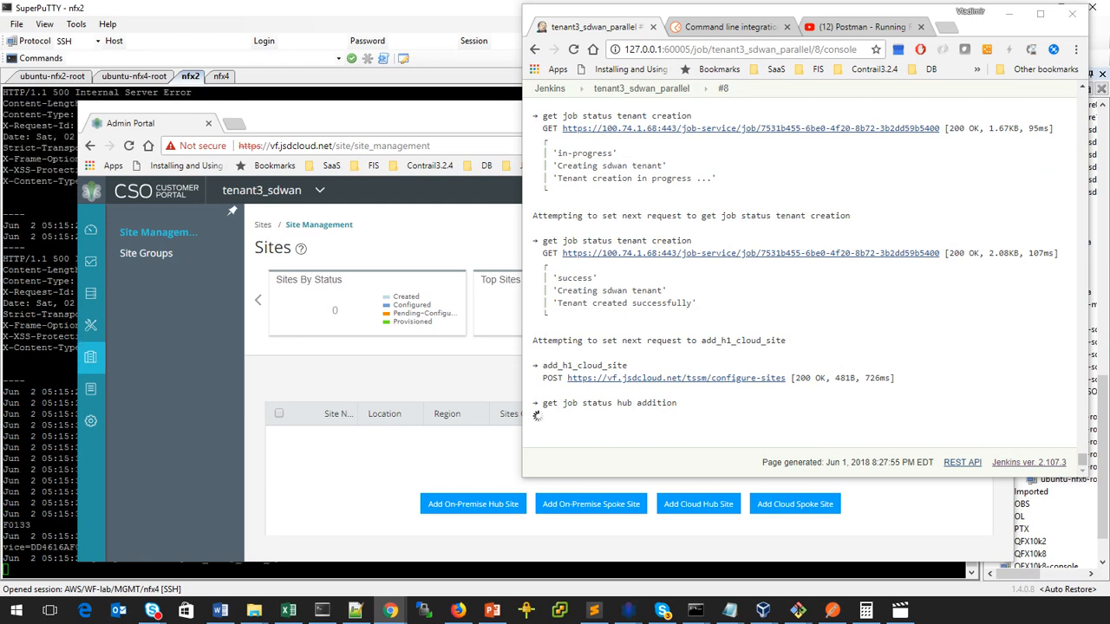
left_click_drag(0, 55, 25, 57)
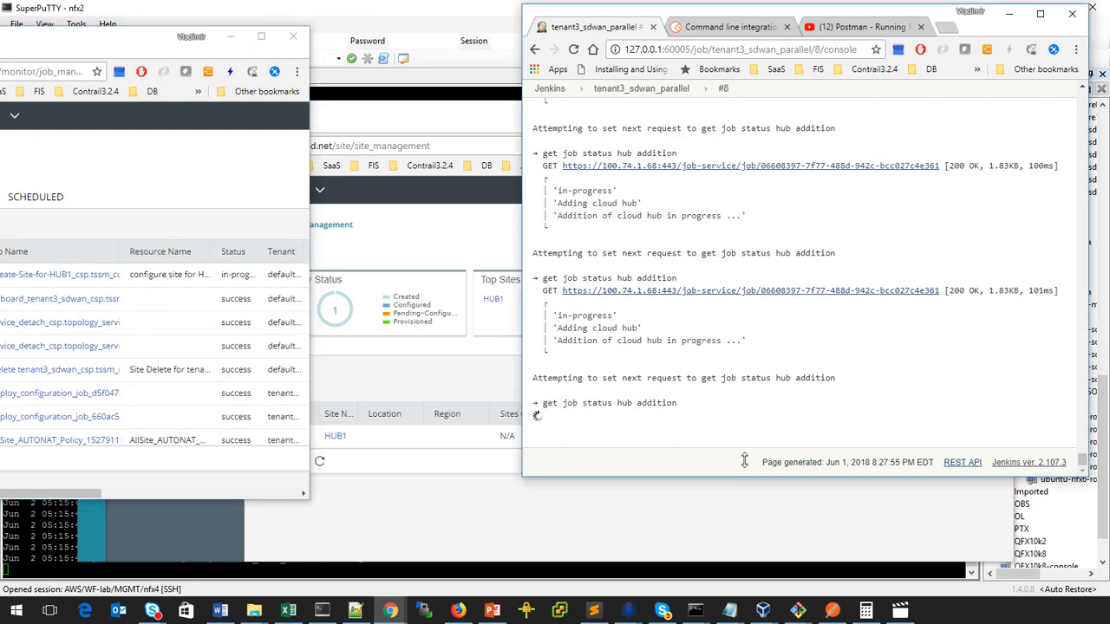
left_click_drag(754, 476, 736, 420)
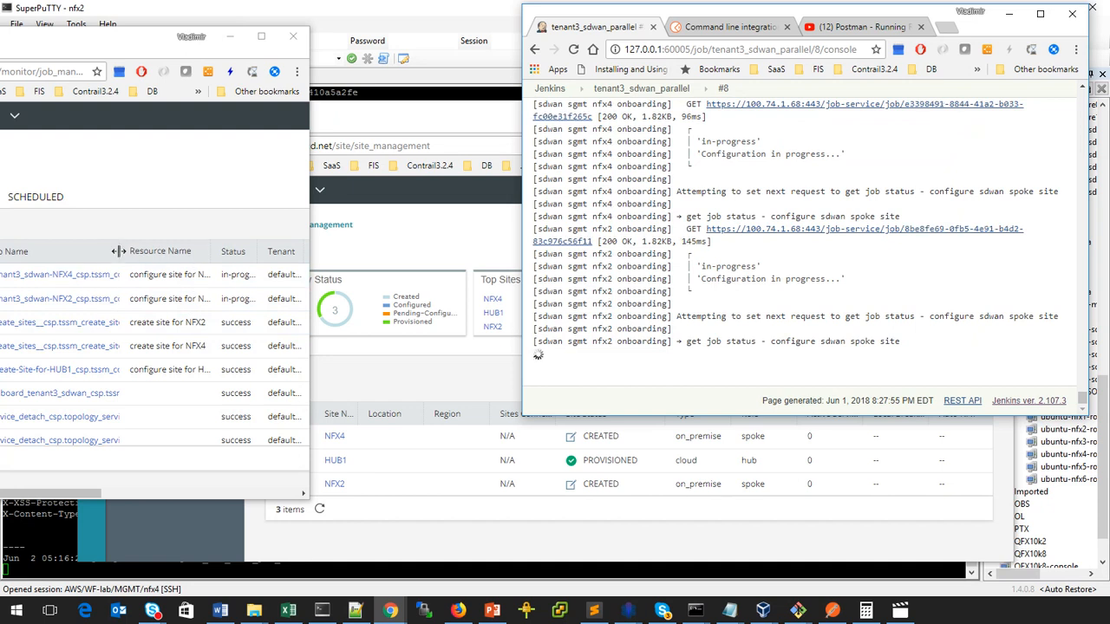
left_click_drag(122, 251, 73, 250)
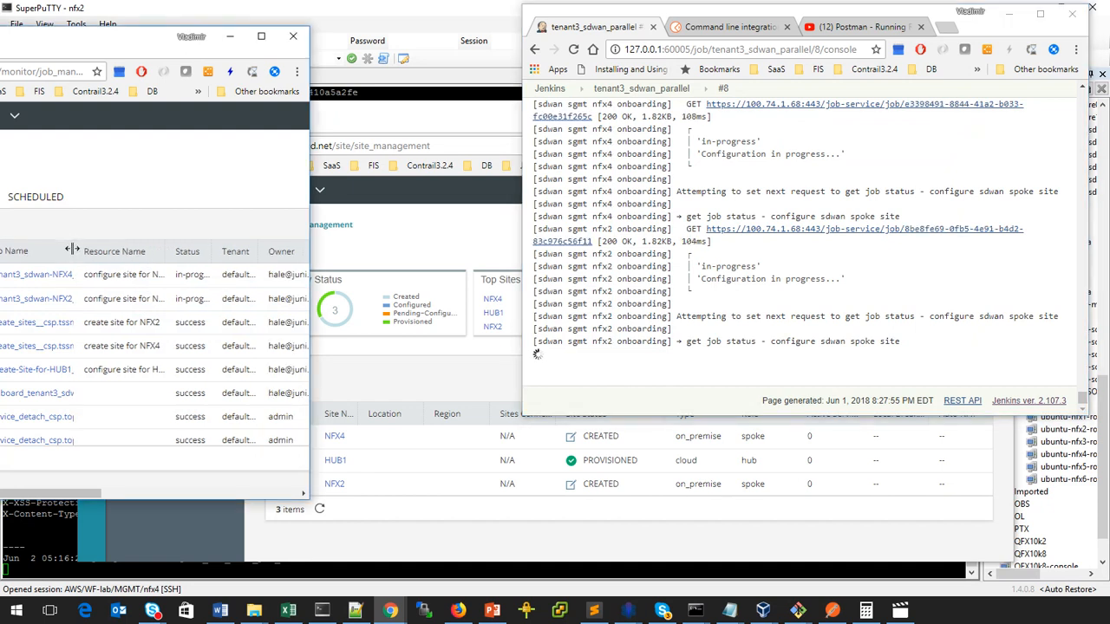
left_click_drag(165, 249, 188, 248)
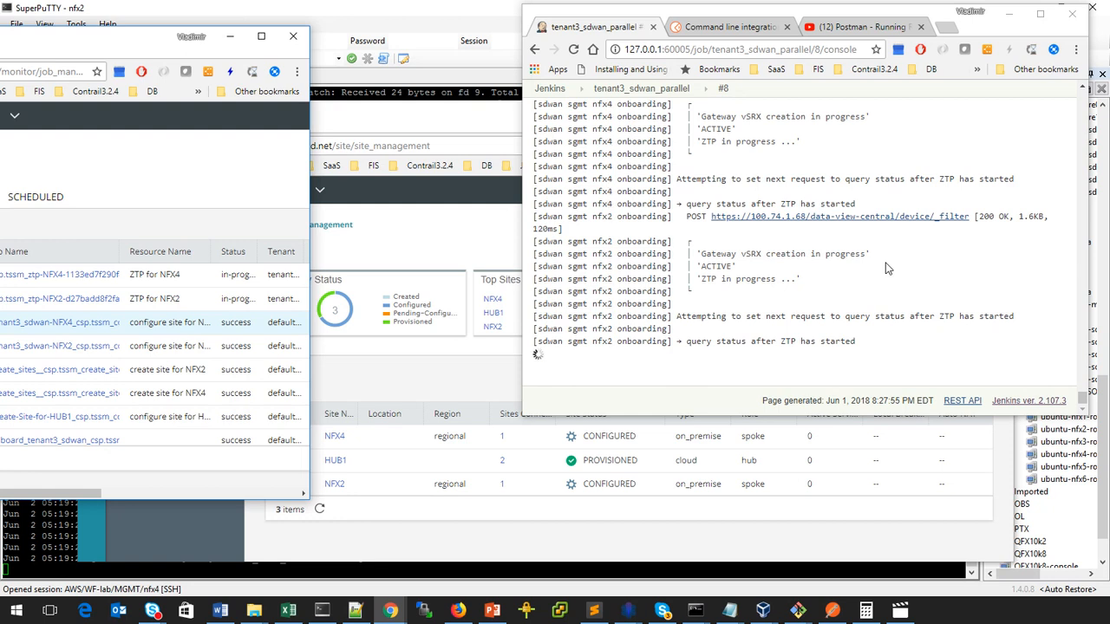
Switch to SuperPuTTY, stop the log output in the nfx2 session, and run ls -l on /var/third-party/CSP/GWR.NFX2.tenant3_sdwan/.
left_click(135, 571)
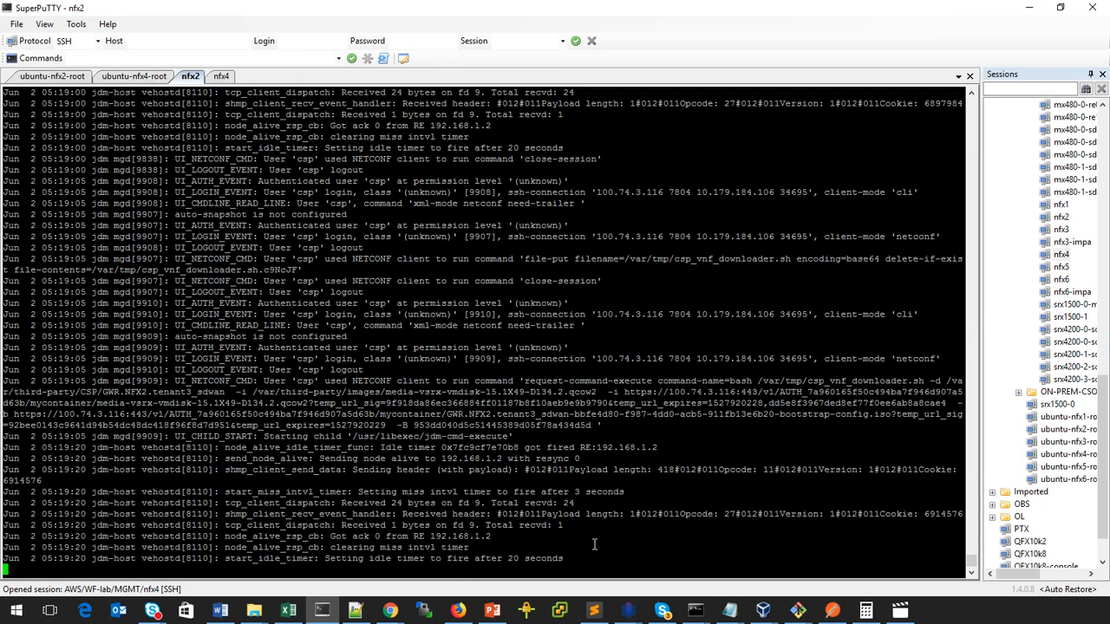
key("ctrl+c")
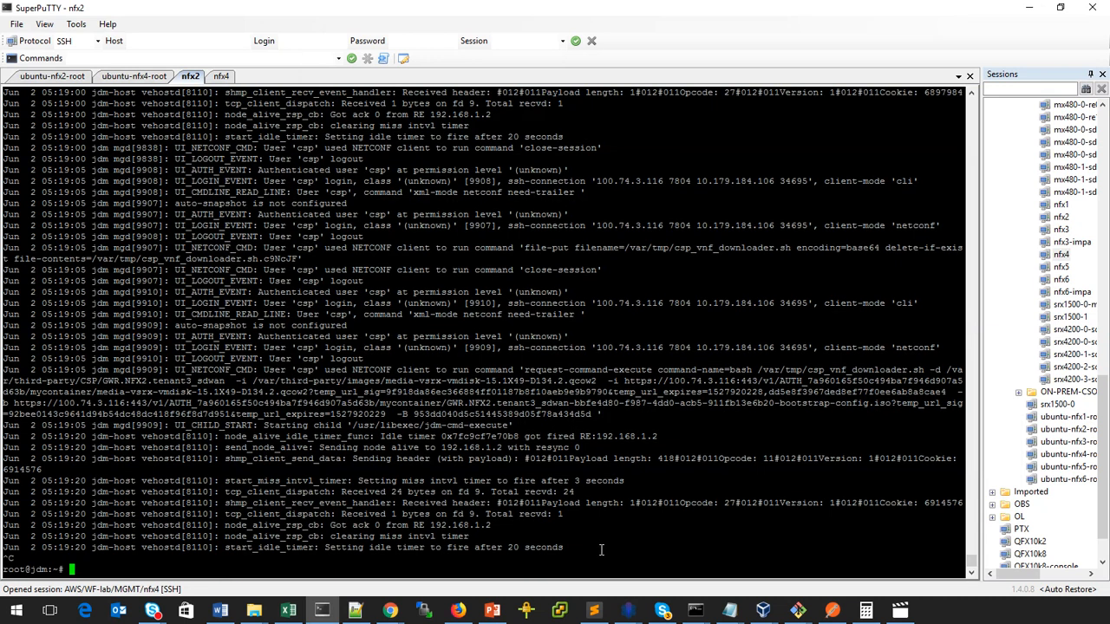
type("ls -l /var/th")
key("Tab")
type("CSP/")
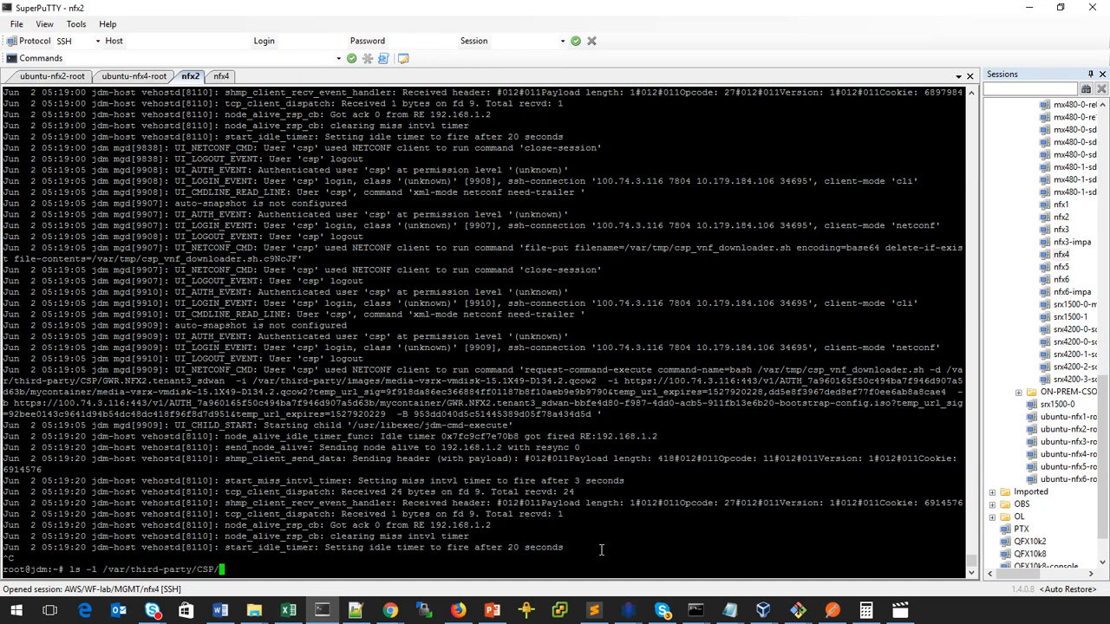
type("G")
key("Tab")
key("Return")
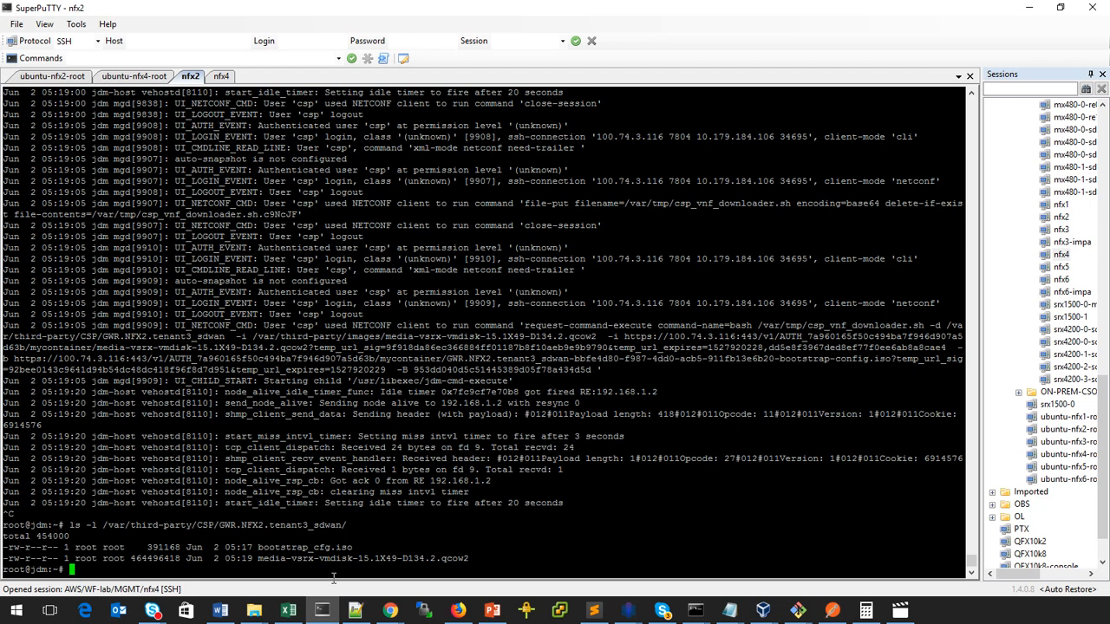
Repeat the nfx2 directory listing five times to follow the vSRX image download.
key("Up")
key("Return")
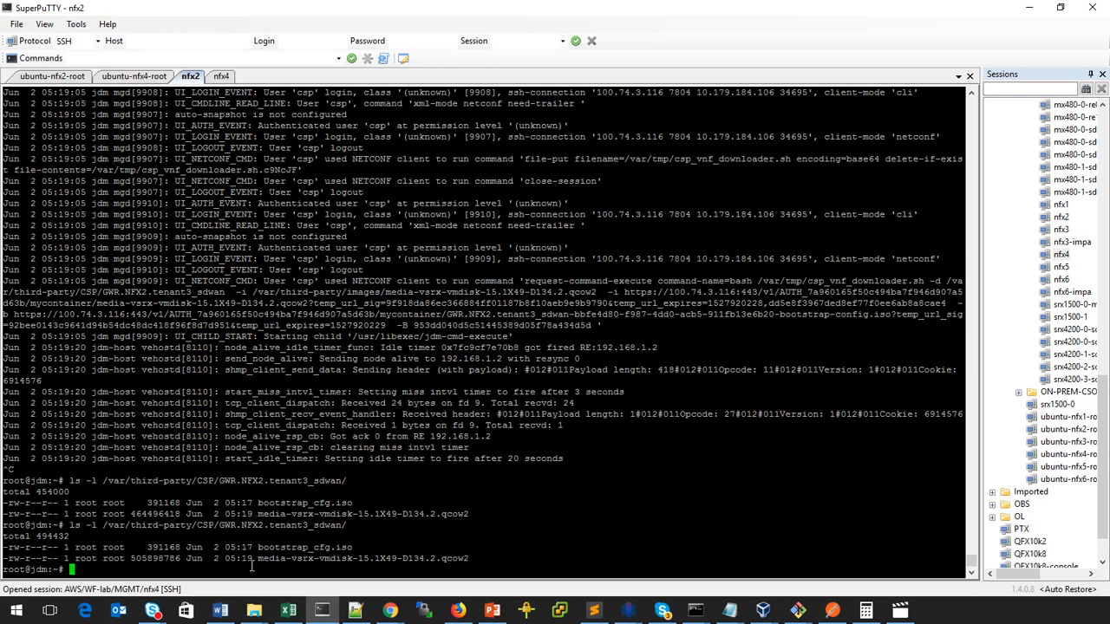
key("Up")
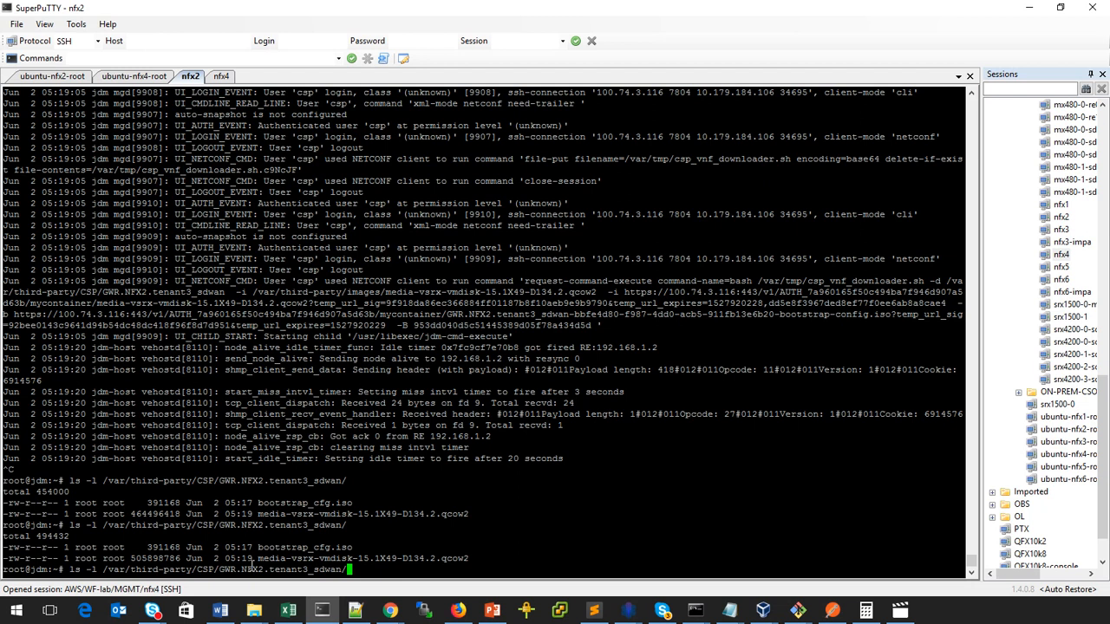
key("Return")
key("Up")
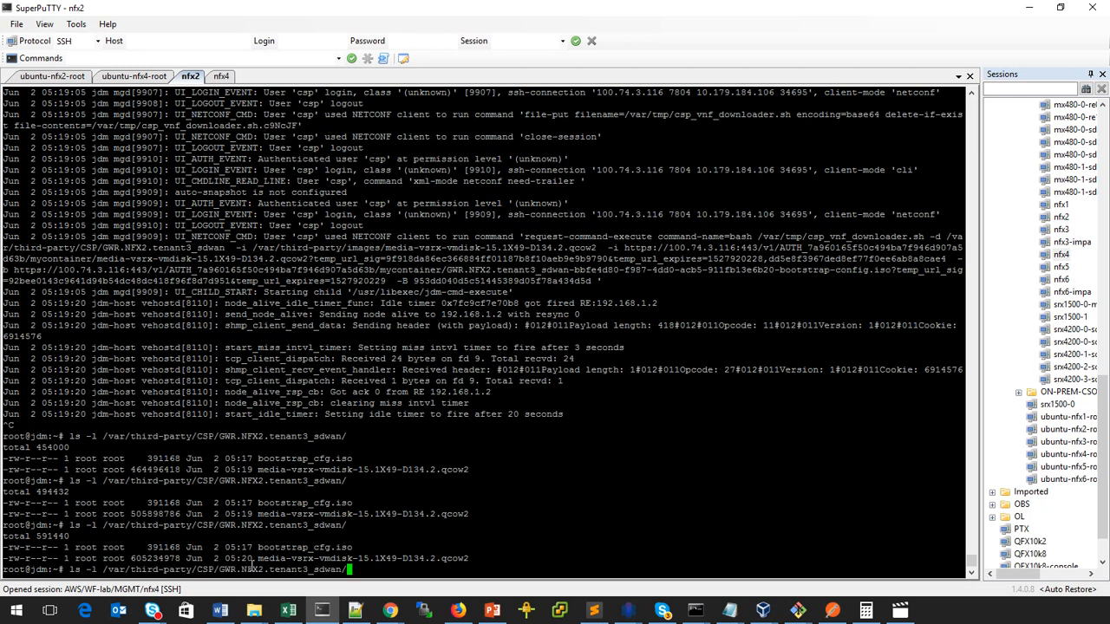
key("Return")
key("Up")
key("Return")
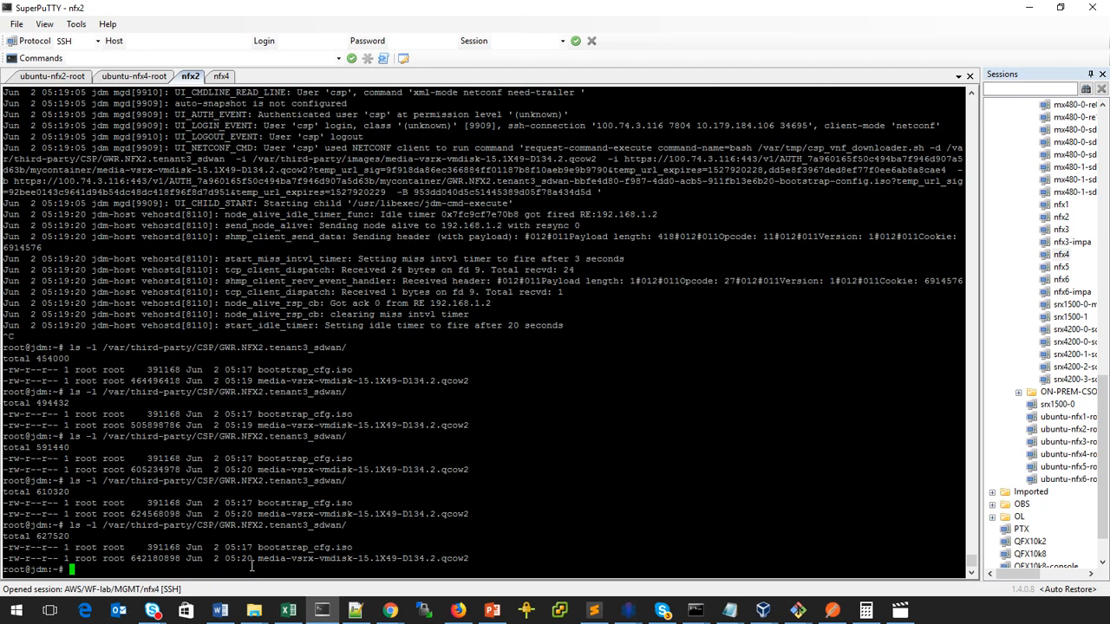
key("Up")
key("Return")
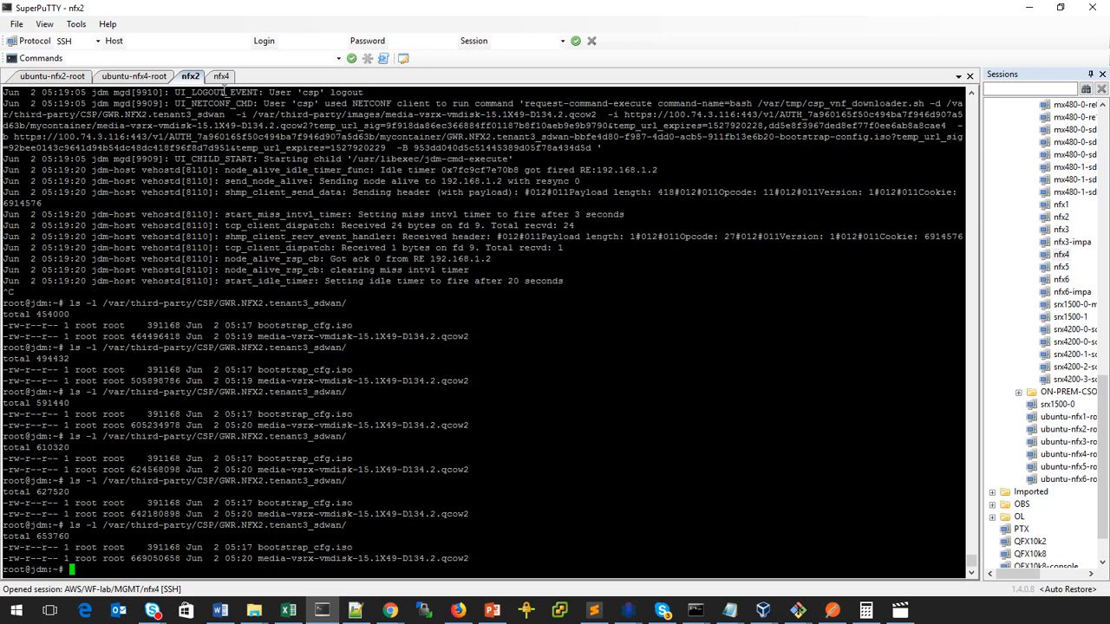
In the nfx4 session, exit the Junos CLI to the shell and run ls -l on /var/third-party/CSP/GWR.NFX4.tenant3_sdwan/.
left_click(221, 75)
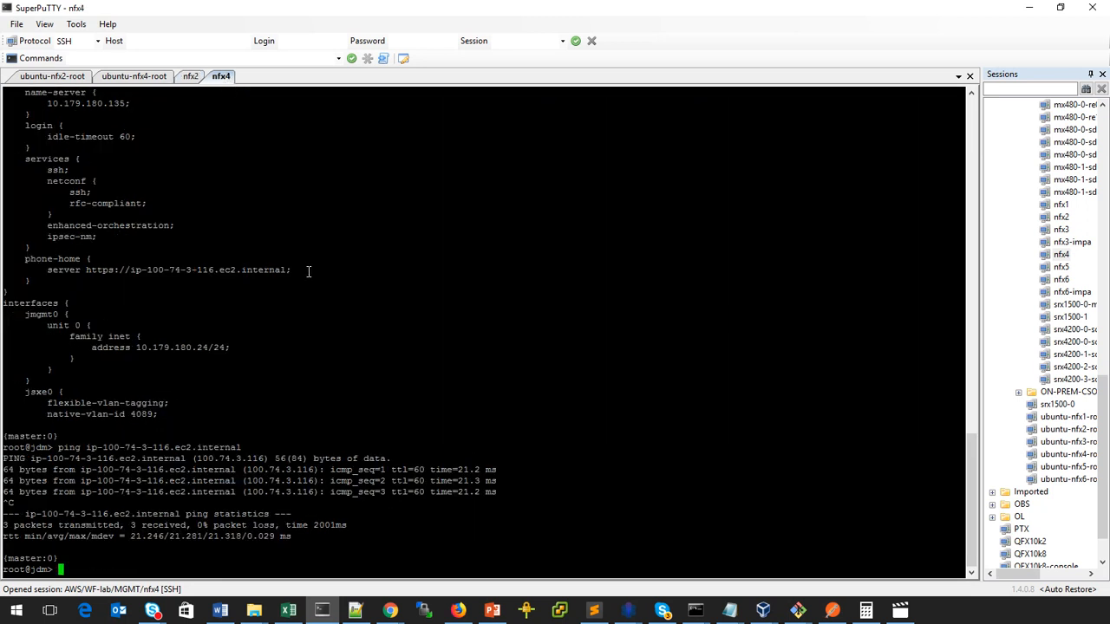
type("exit")
key("Return")
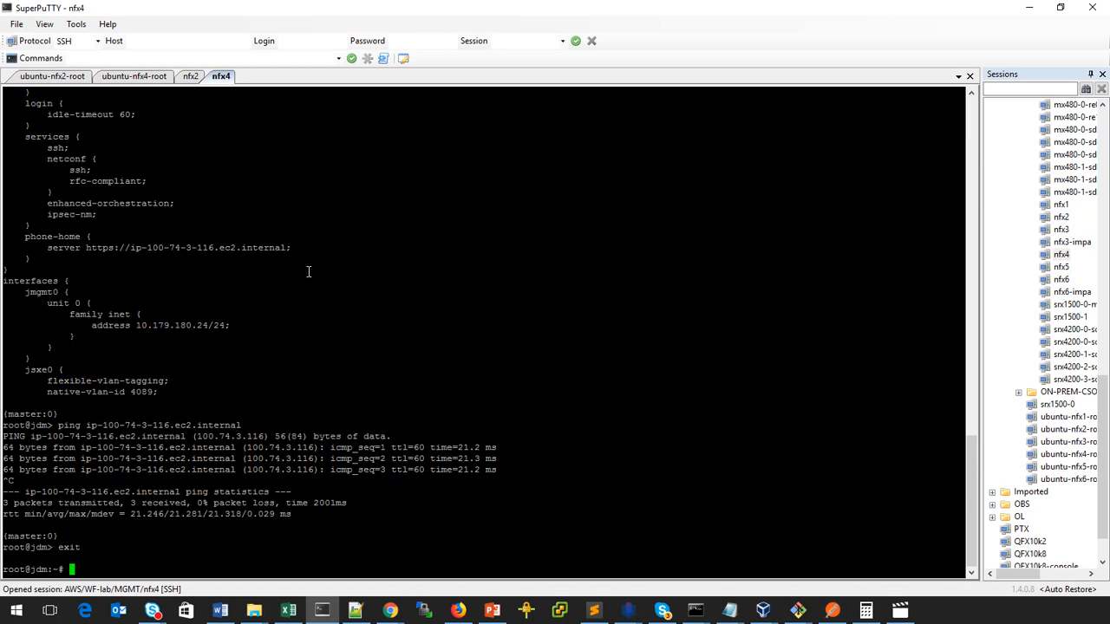
type("ls -l /var/third-party/CSP/")
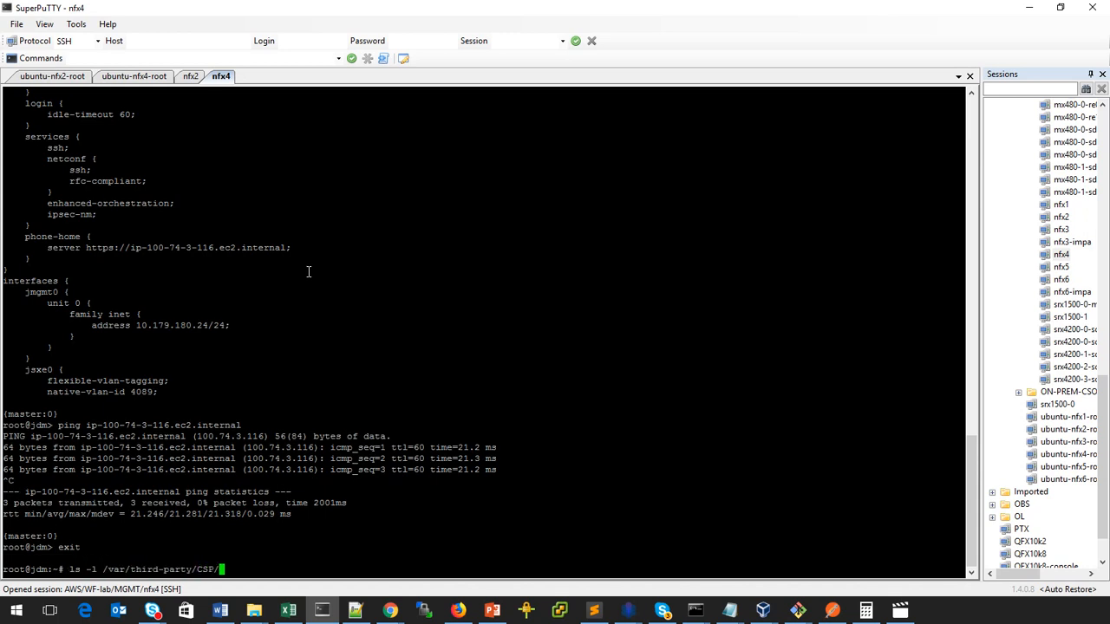
type("G")
key("Tab")
key("Return")
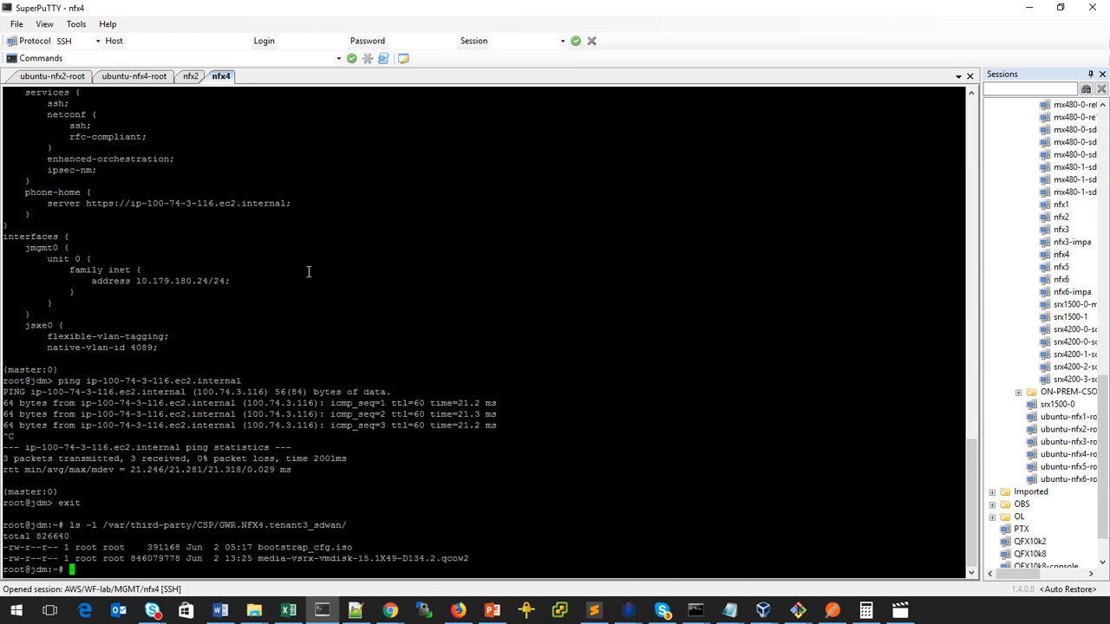
Repeat the nfx4 directory listing twice to follow its vSRX image download.
key("Up")
key("Return")
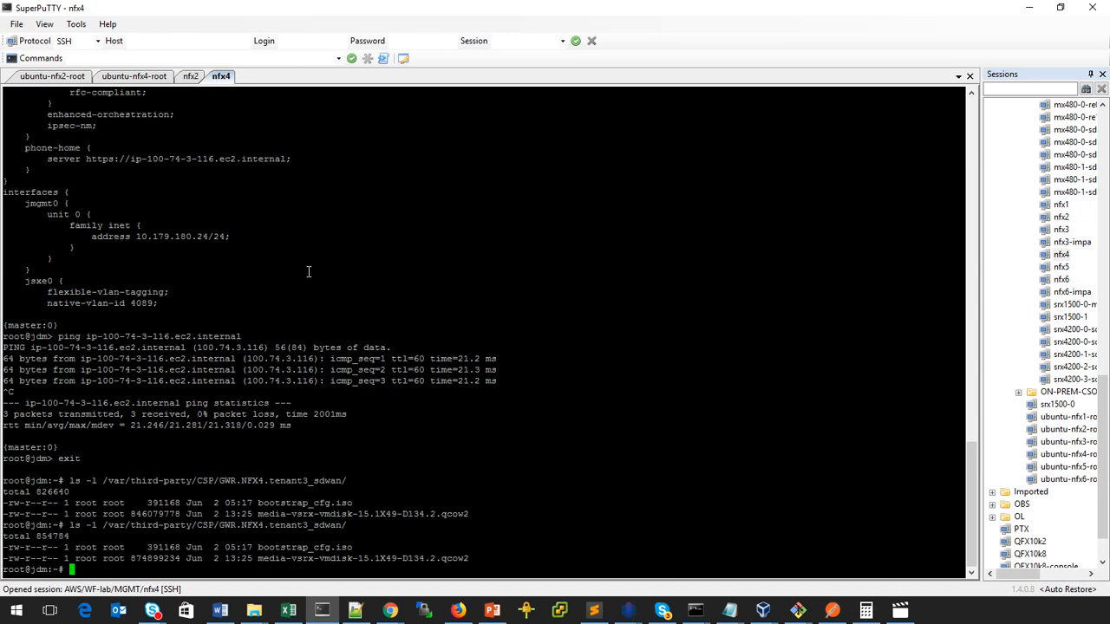
key("Up")
key("Return")
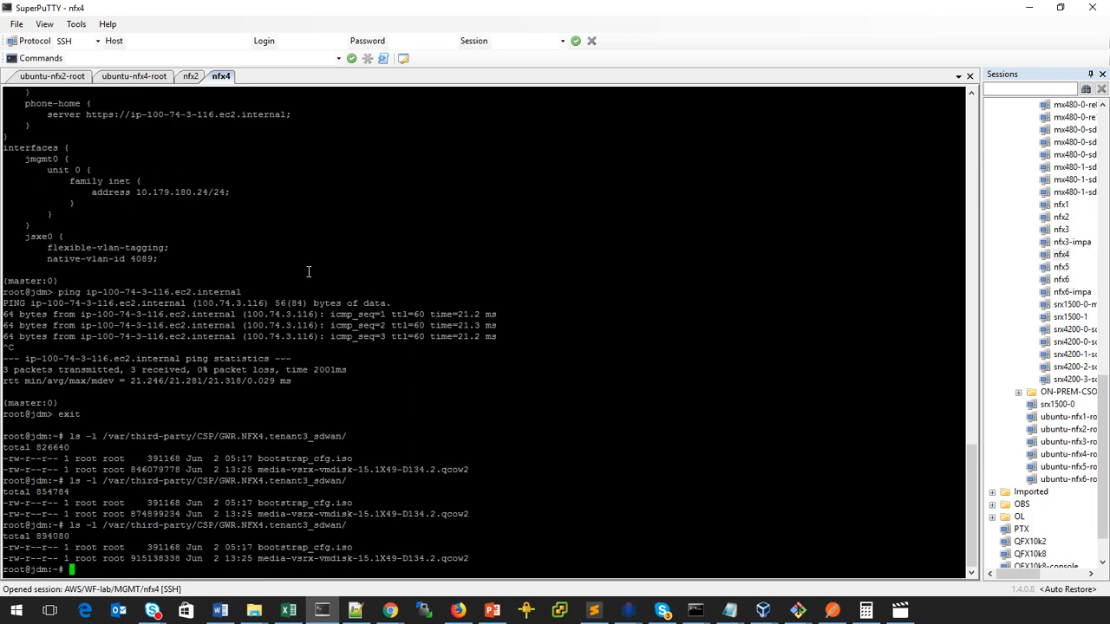
Recheck the vSRX image download on nfx2 with one more directory listing, and return to the nfx4 session.
left_click(192, 80)
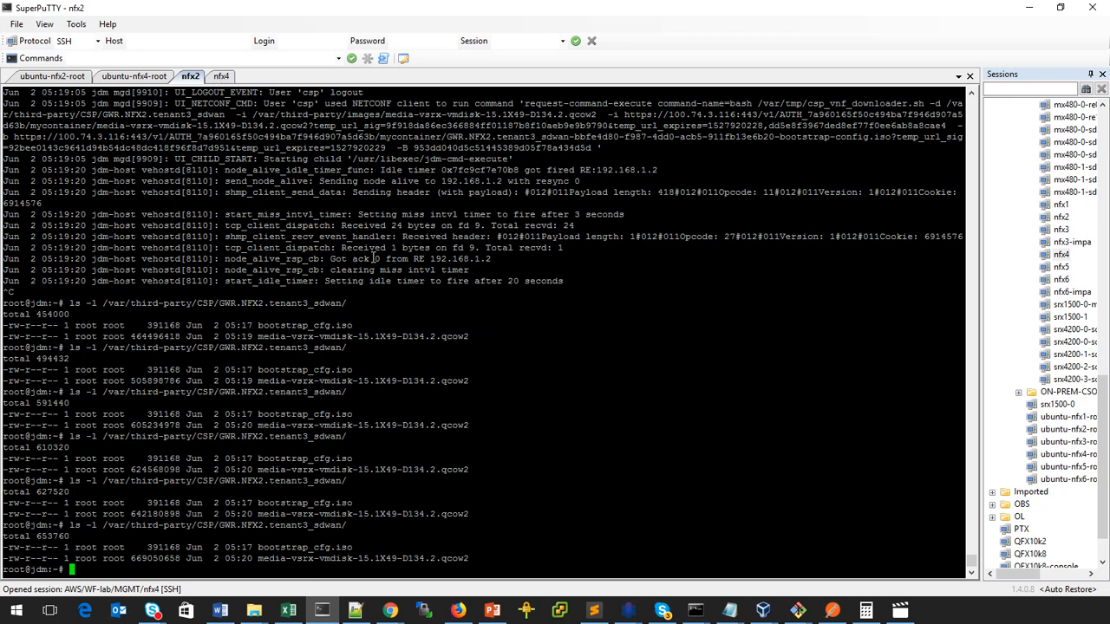
key("Up")
key("Return")
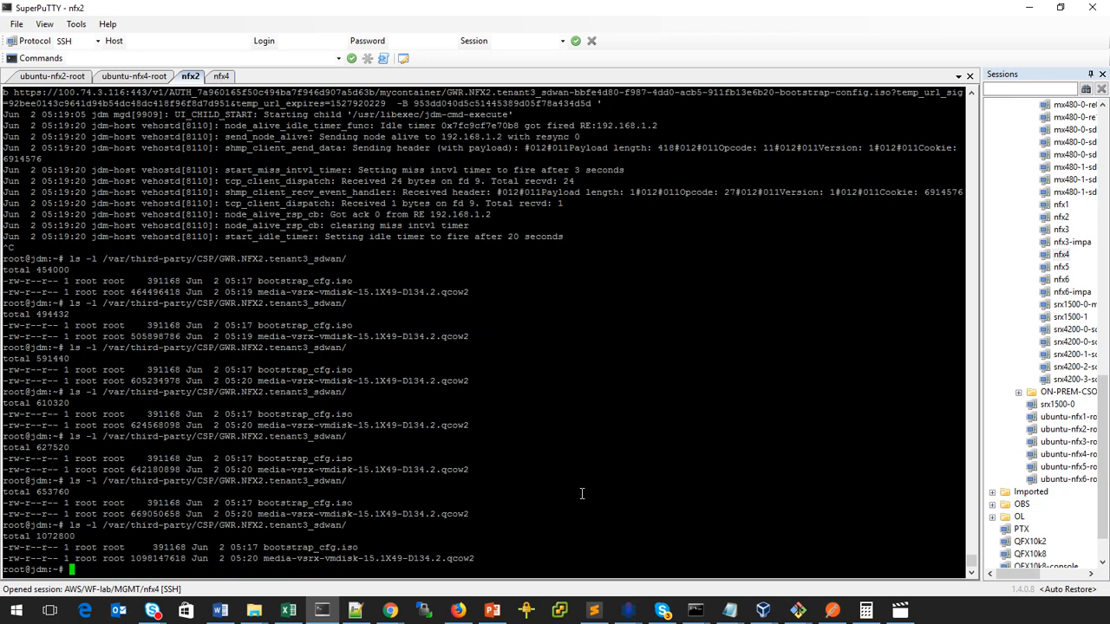
left_click(222, 77)
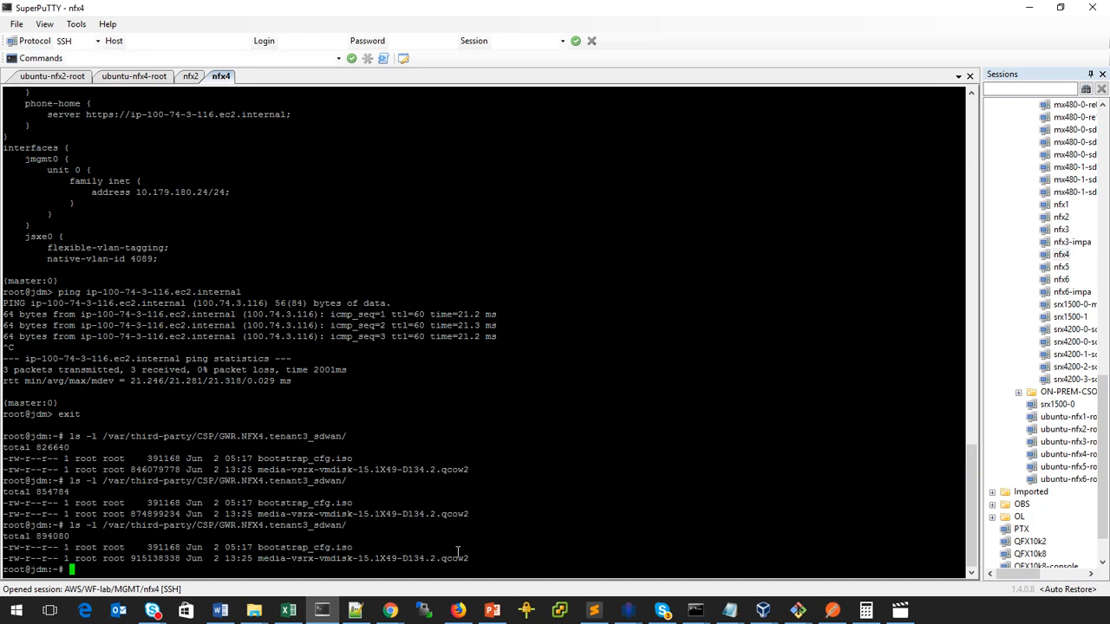
Switch to Chrome and bring the tenant3_sdwan Sites, Jobs and Jenkins console windows to the front to monitor ZTP.
mouse_move(390, 611)
left_click(491, 583)
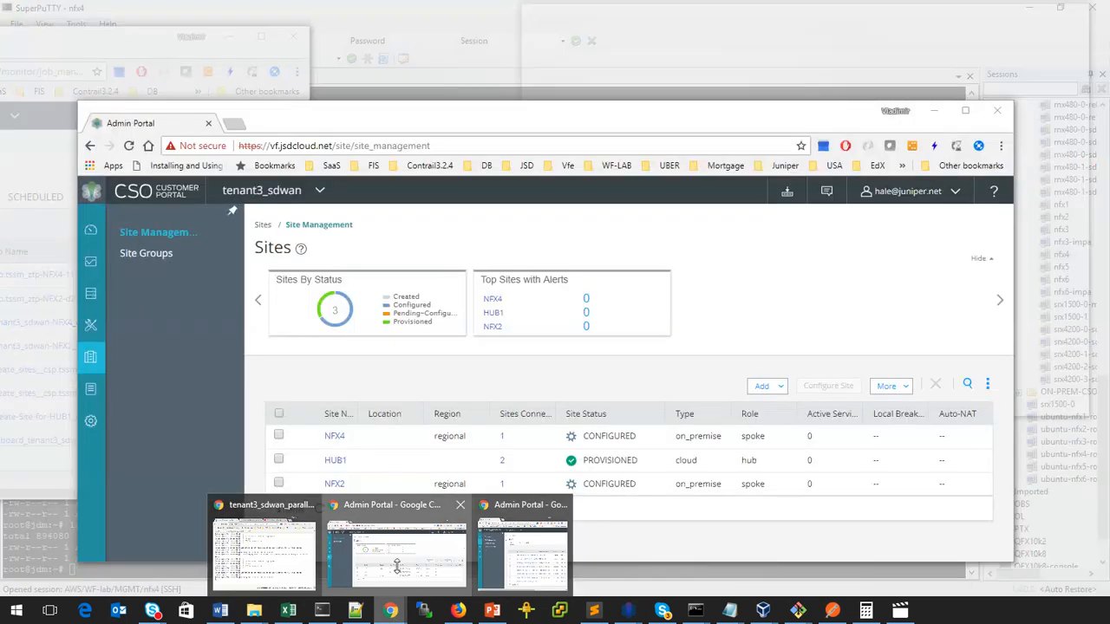
left_click(398, 568)
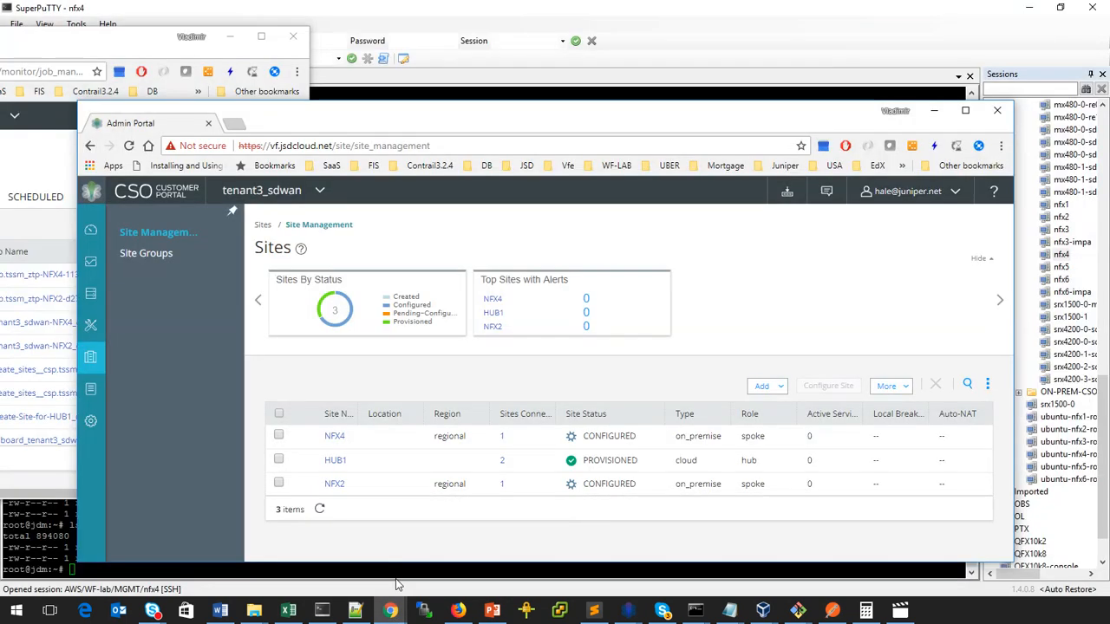
left_click(516, 564)
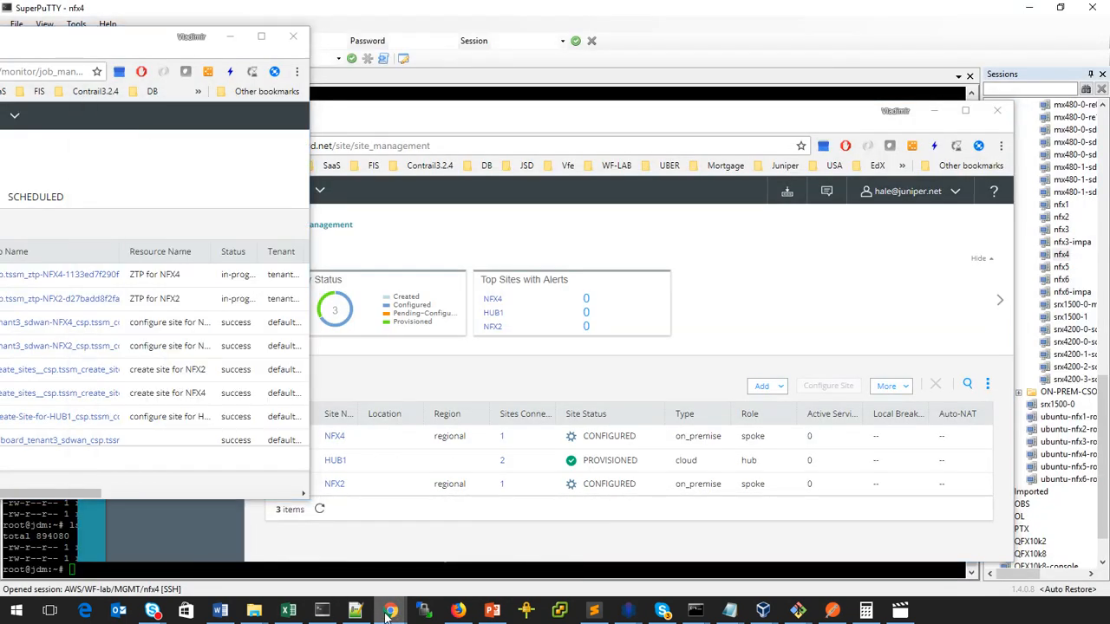
left_click(287, 573)
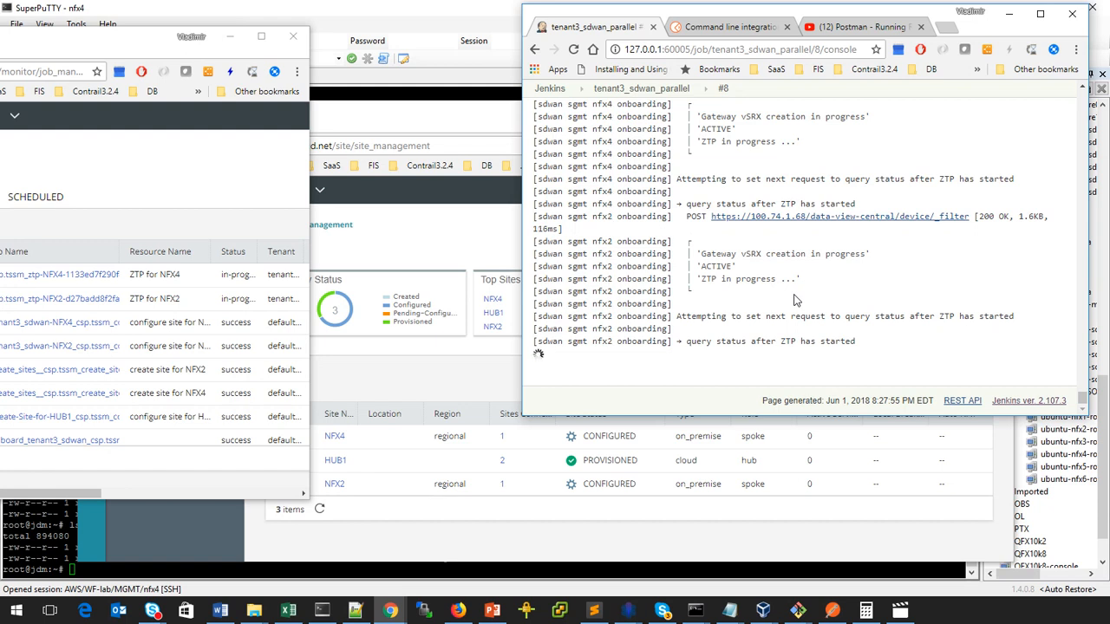
Return to SuperPuTTY and list the GWR.NFX4.tenant3_sdwan directory on nfx4 twice more to check the image size.
left_click(333, 604)
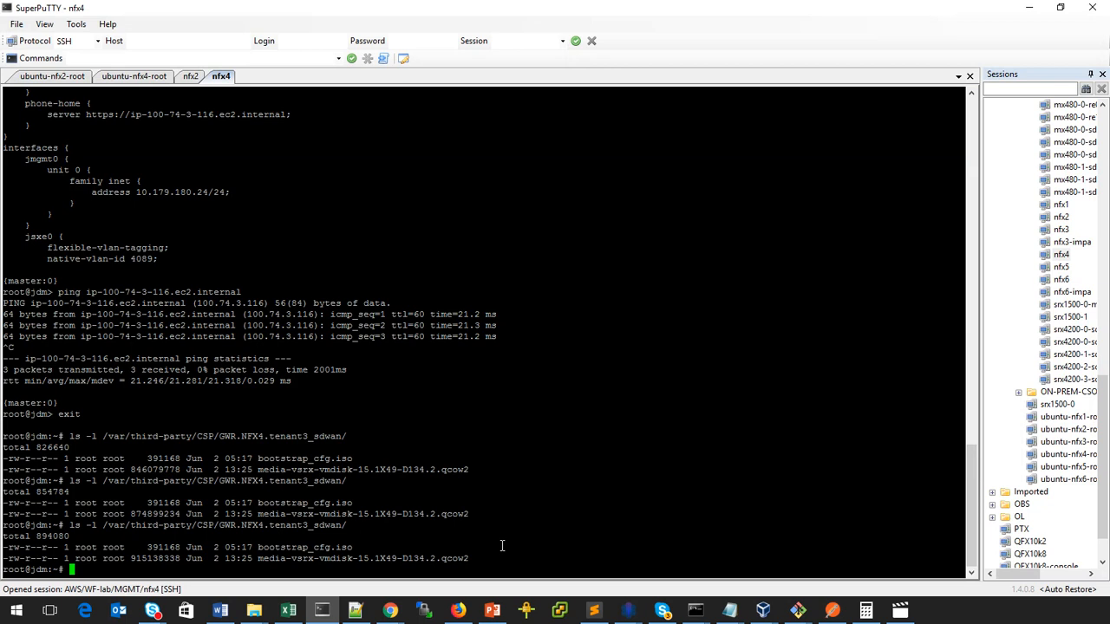
key("Up")
key("Return")
key("Up")
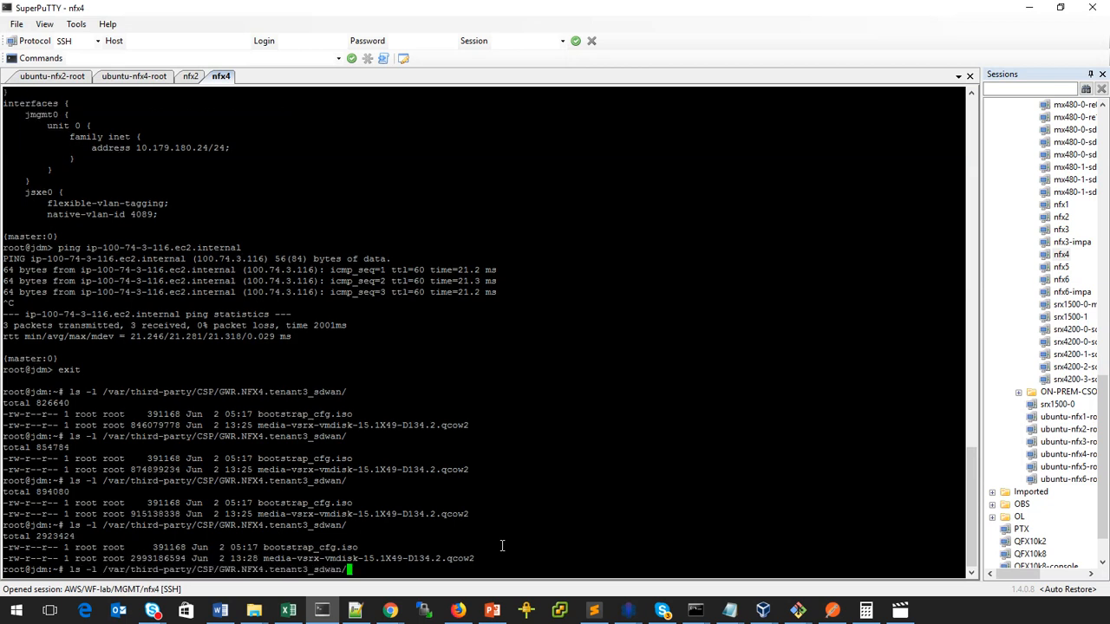
key("Return")
List the GWR.NFX2.tenant3_sdwan directory on nfx2 twice more to check the image size.
left_click(191, 77)
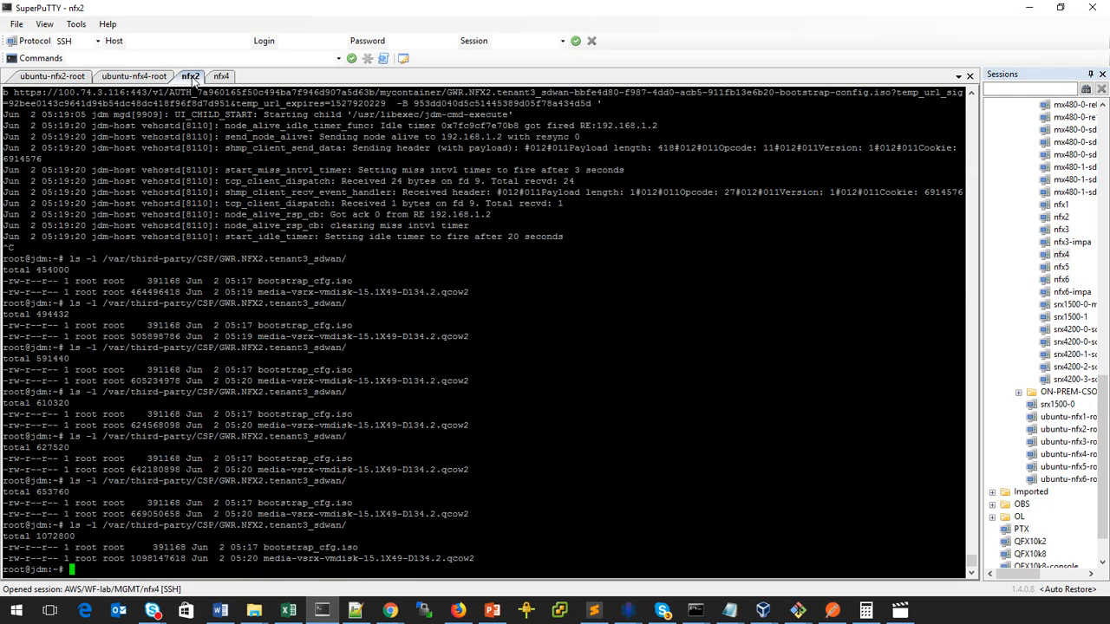
key("Up")
key("Return")
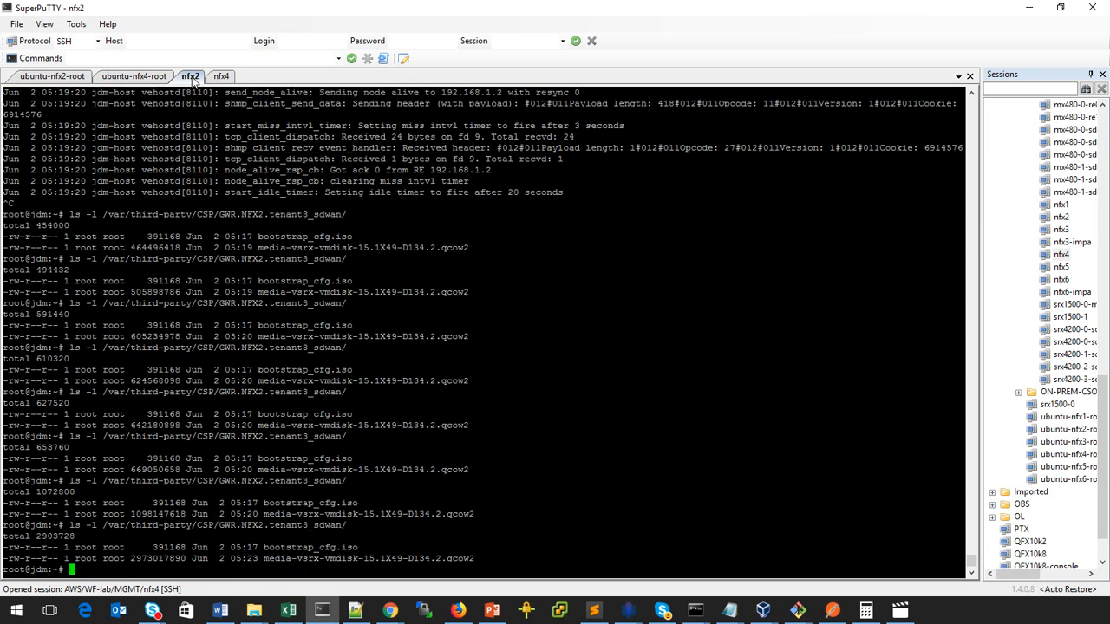
key("Up")
key("Return")
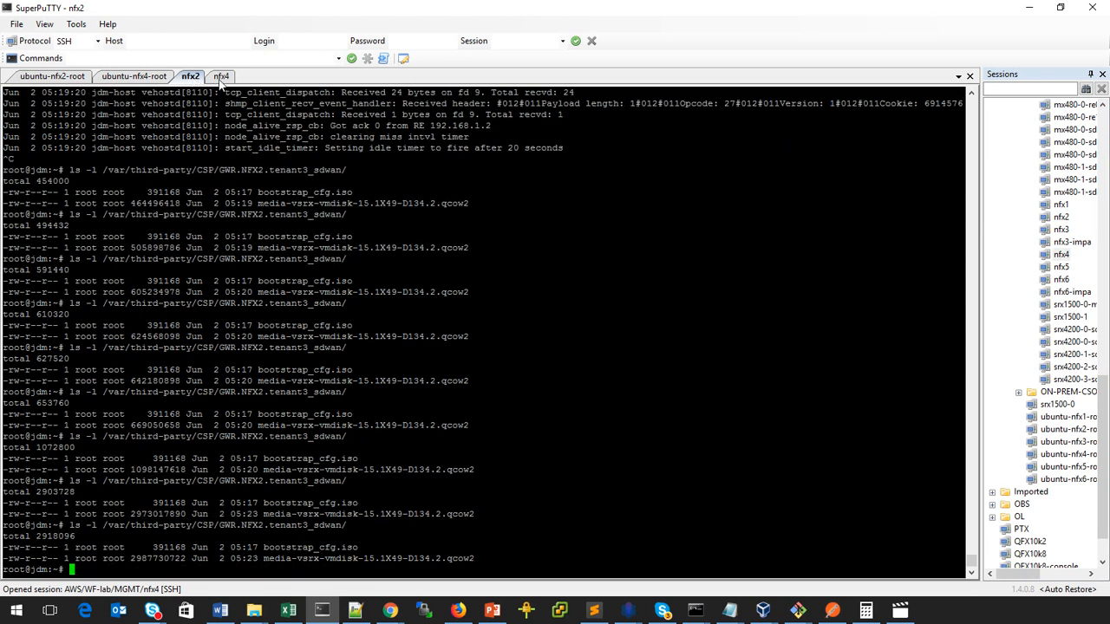
List the GWR.NFX4.tenant3_sdwan directory on nfx4 once more to check the vSRX image size, and return to the nfx2 session.
left_click(221, 77)
key("Up")
key("Return")
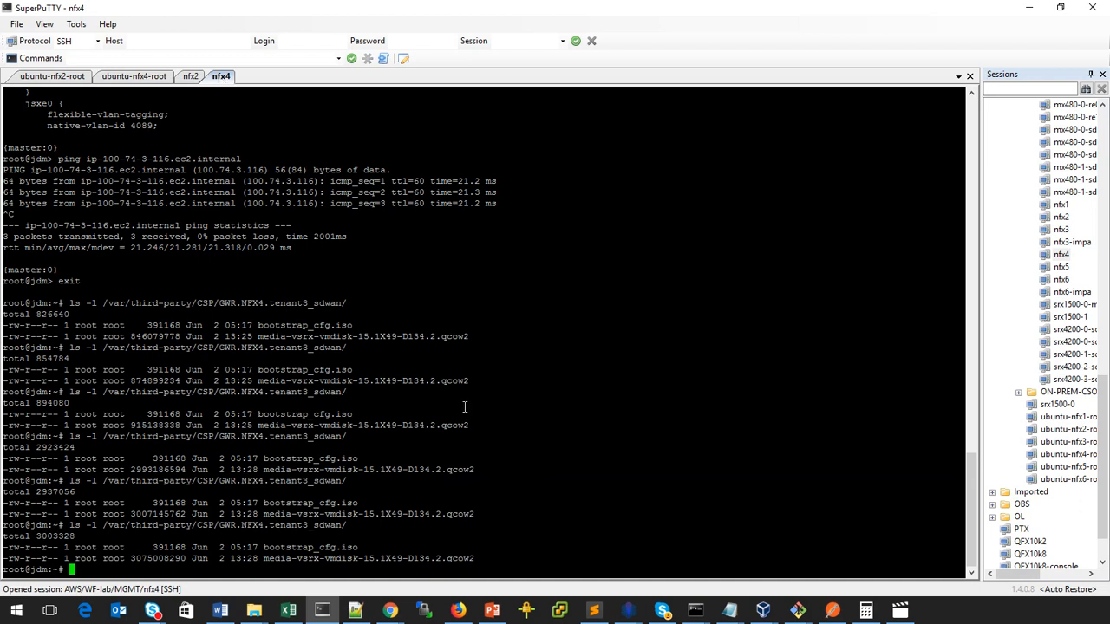
left_click(194, 77)
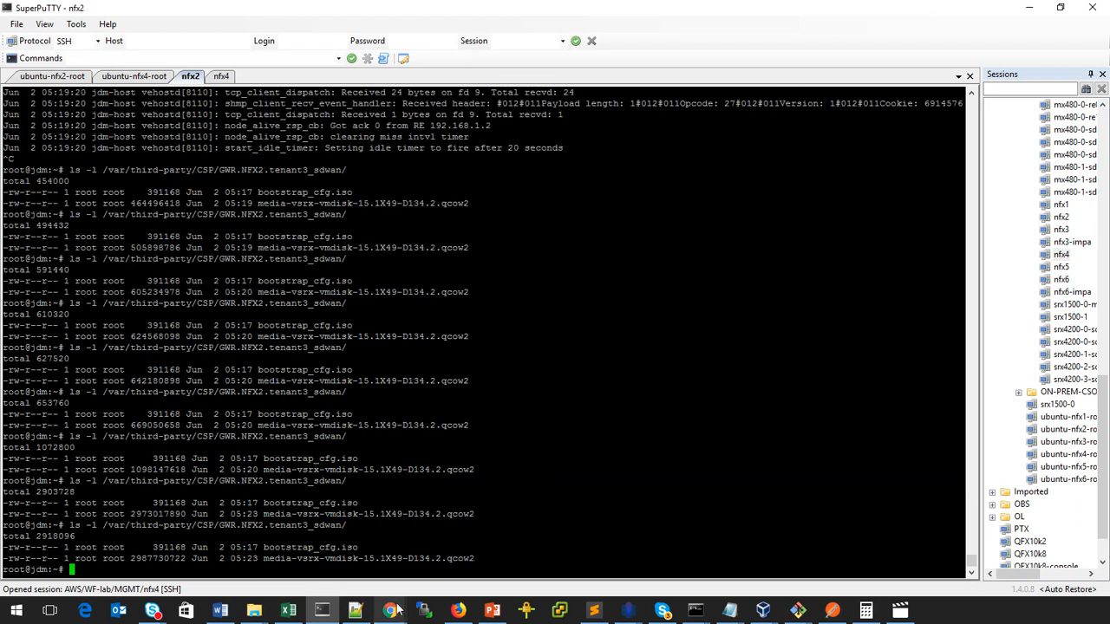
Switch to Chrome and bring the Jobs, tenant3_sdwan Sites and Jenkins console windows to the front to follow the ZTP progress.
mouse_move(392, 612)
left_click(516, 571)
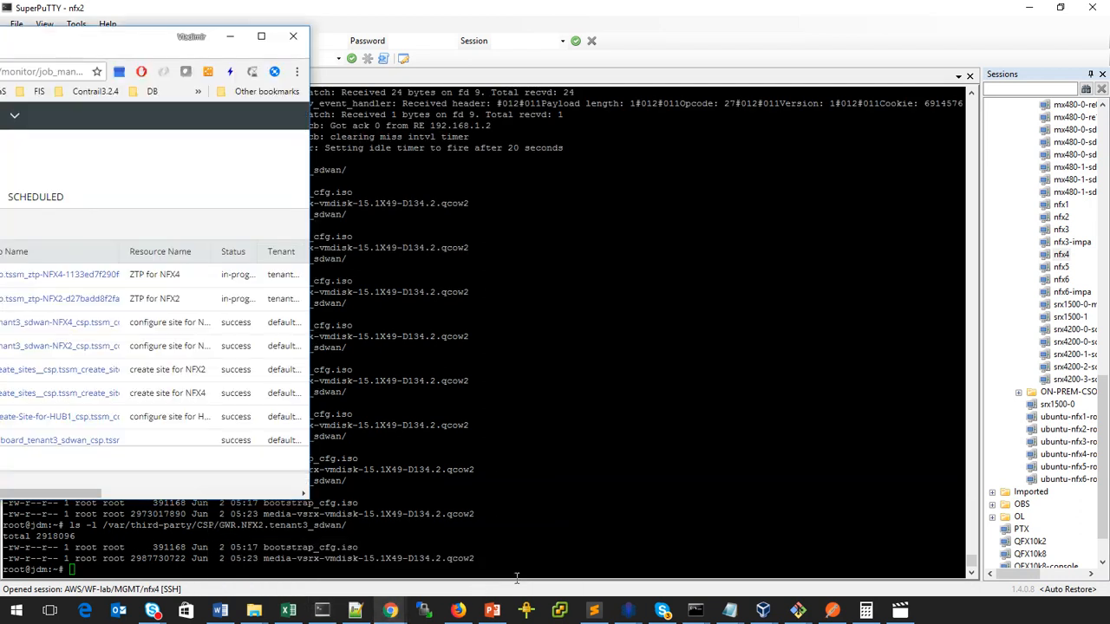
left_click(390, 610)
left_click(392, 582)
mouse_move(390, 612)
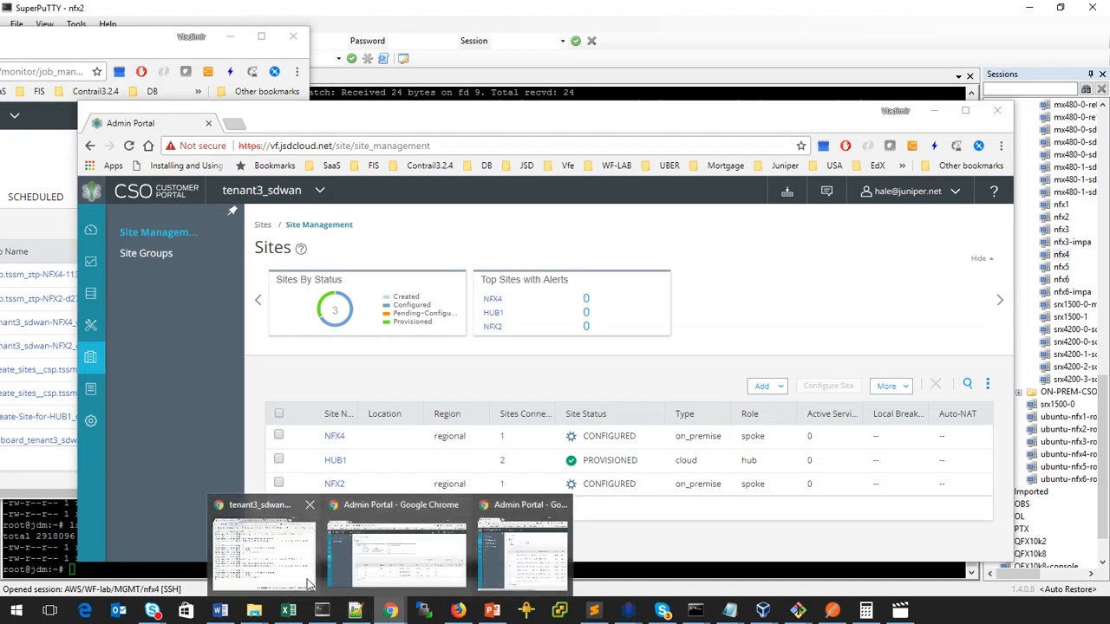
left_click(286, 582)
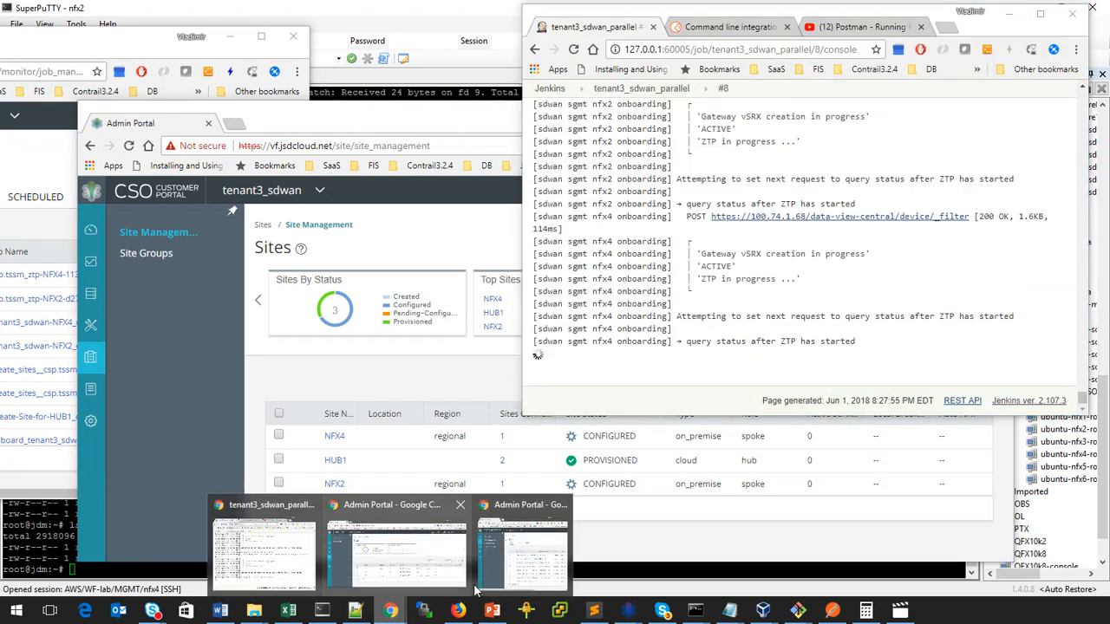
left_click(477, 555)
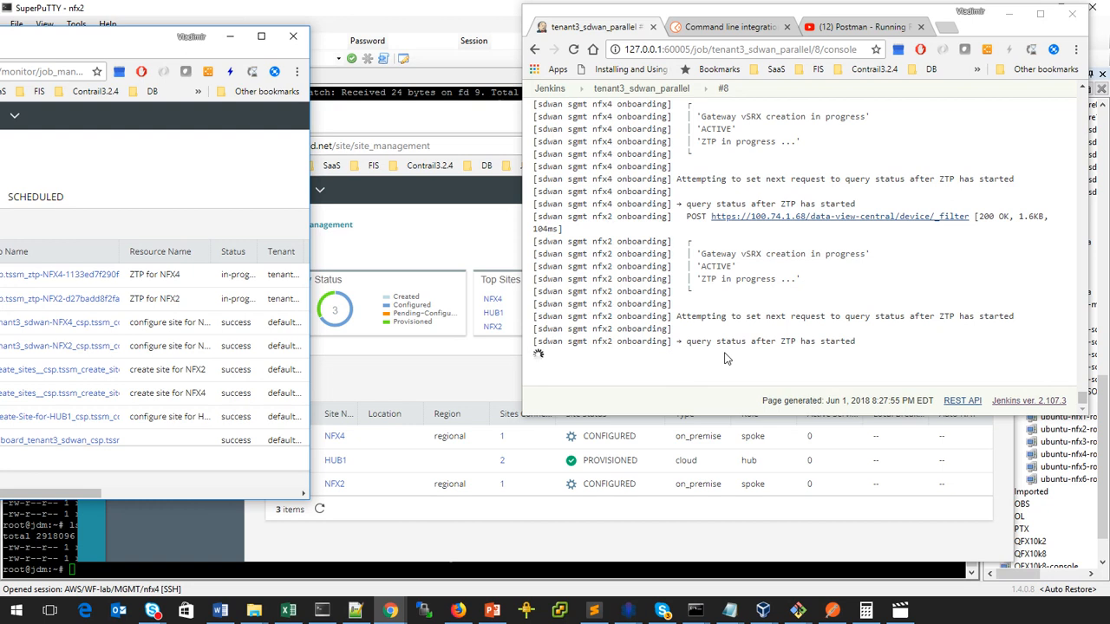
Return to the nfx2 session in SuperPuTTY and list the GWR.NFX2.tenant3_sdwan directory twice to check whether the image download has finished.
left_click(330, 613)
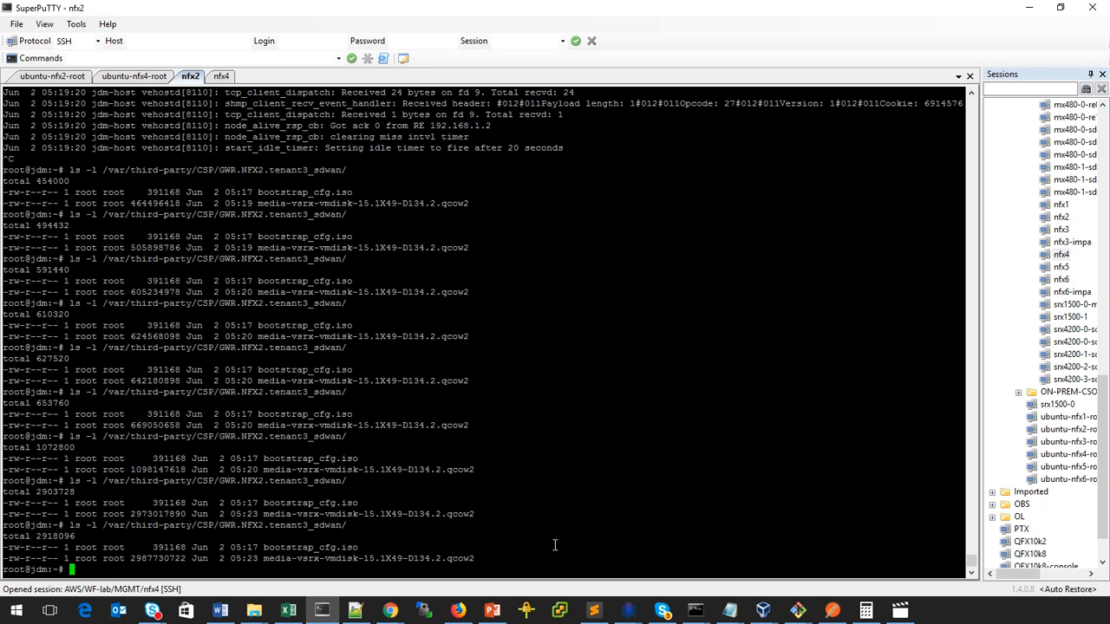
key("Up")
key("Return")
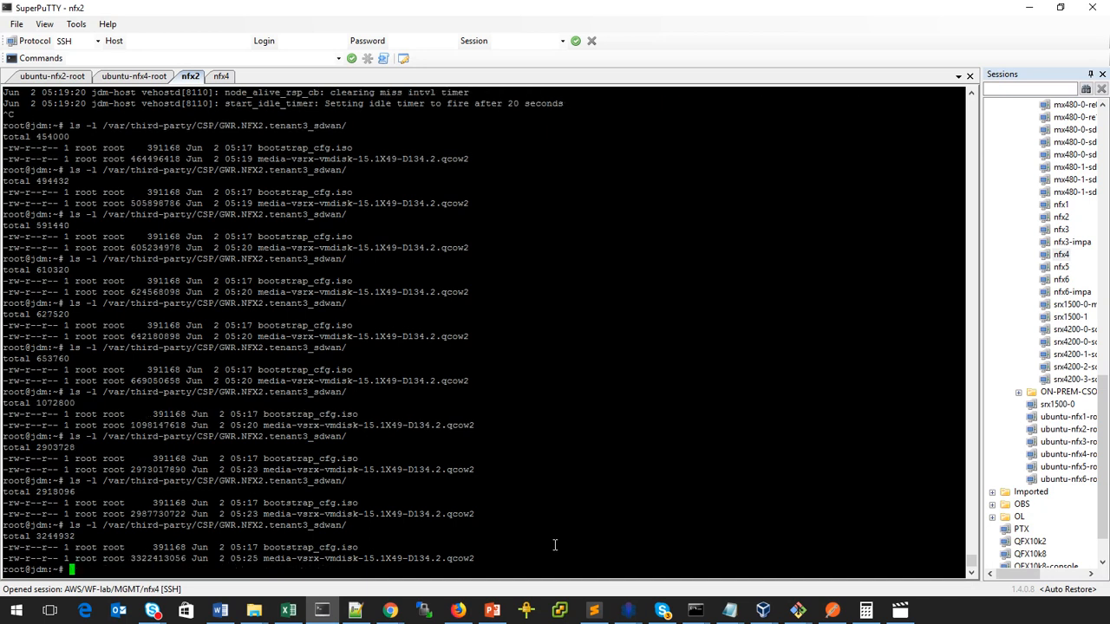
key("Up")
key("Return")
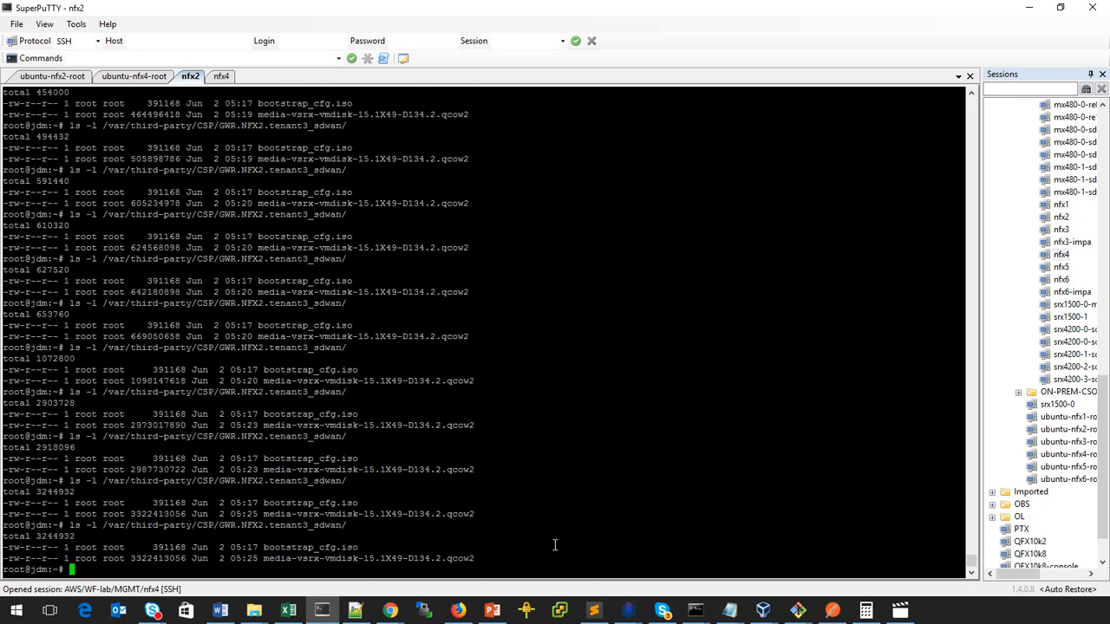
type("run show")
key("BackSpace")
key("BackSpace")
key("BackSpace")
key("BackSpace")
key("BackSpace")
key("BackSpace")
key("BackSpace")
key("BackSpace")
key("BackSpace")
Enter the JDM cli on nfx2 and run show virtual-network-functions.
type("cli")
key("Return")
type("show virtual-network-functions")
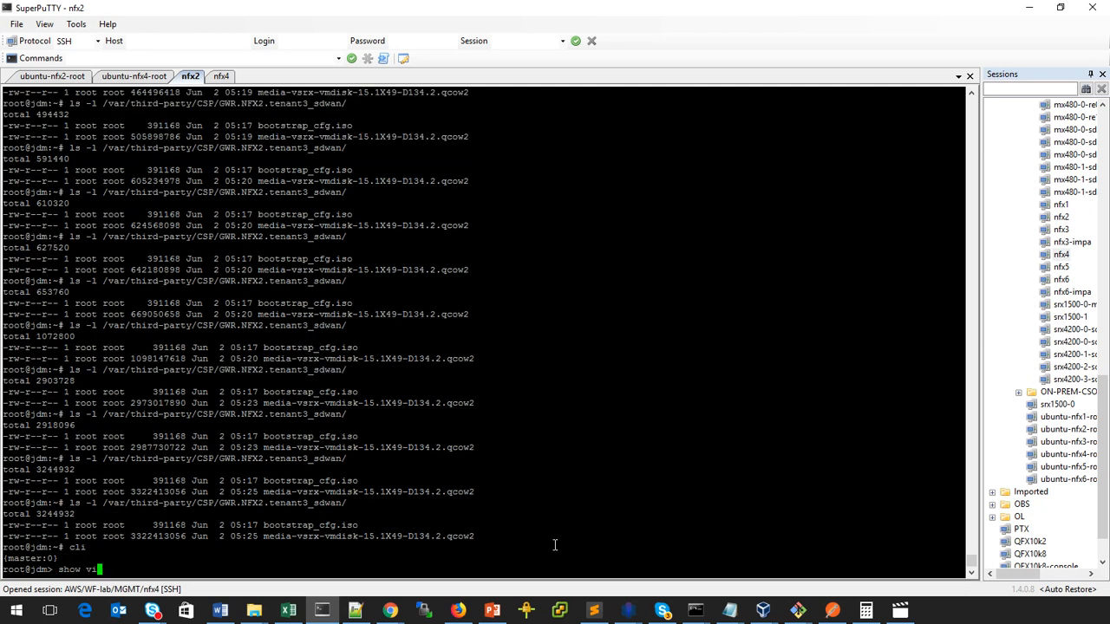
key("Return")
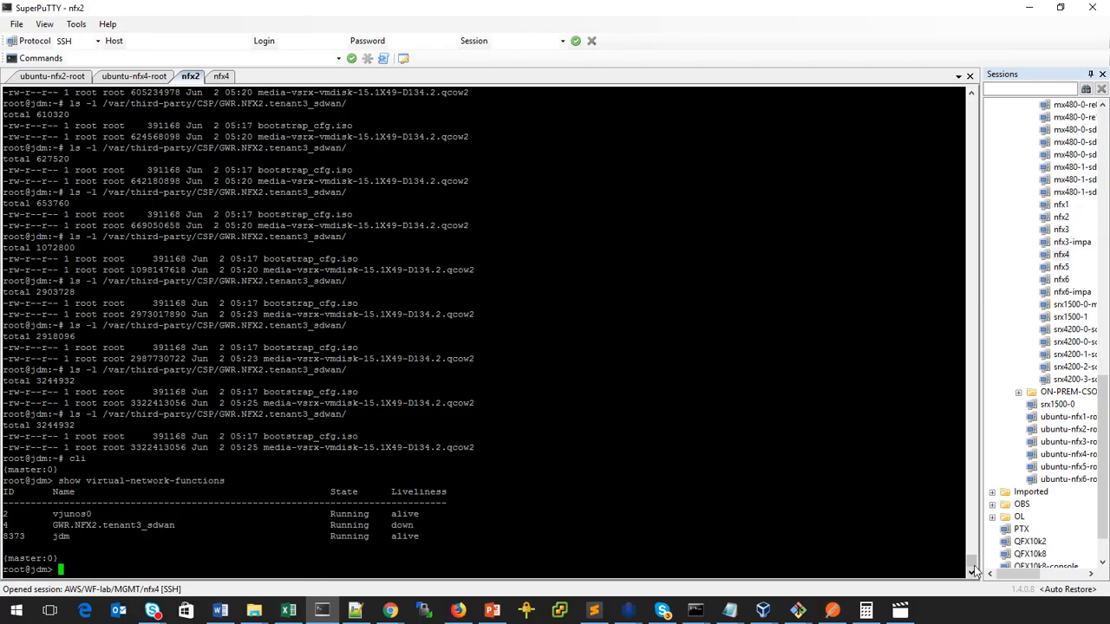
Compare the earlier virtual-network-functions output on nfx2 with the latest one, highlighting the original entries and the GWR.NFX2.tenant3_sdwan entry.
scroll(973, 565, "up", 6)
left_click_drag(972, 565, 965, 112)
scroll(592, 260, "down", 2)
scroll(592, 261, "up", 5)
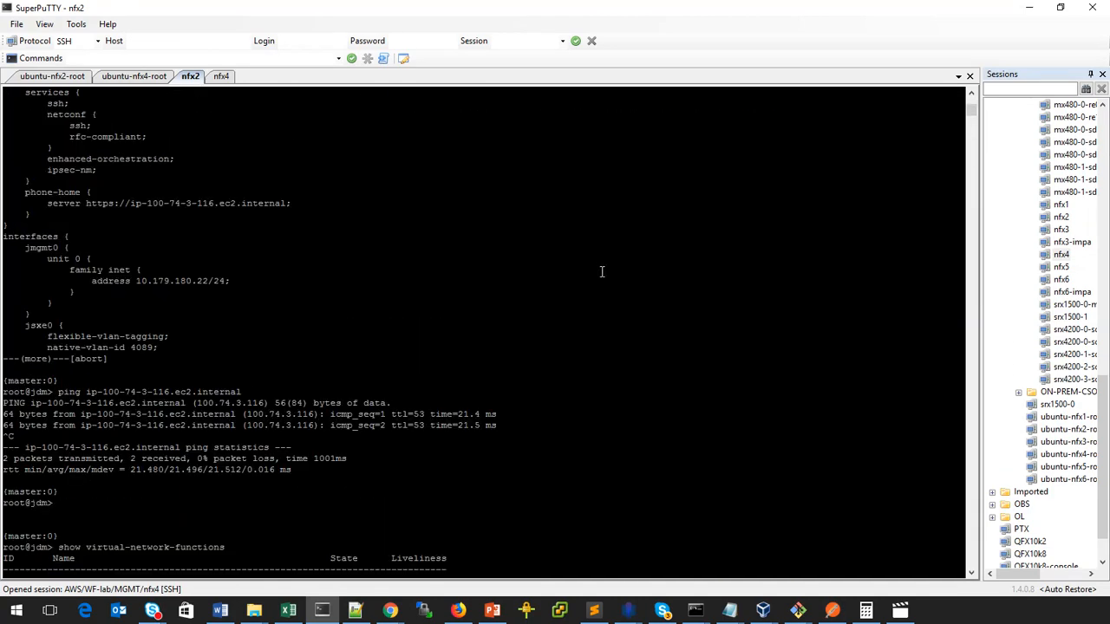
scroll(604, 274, "down", 4)
scroll(605, 276, "up", 2)
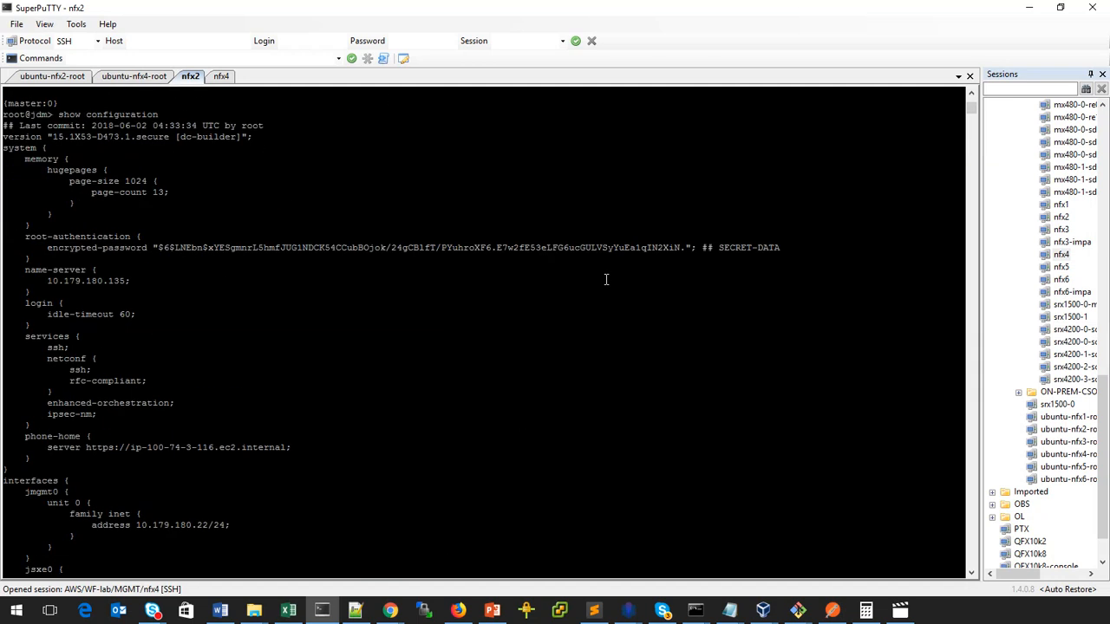
scroll(607, 279, "up", 1)
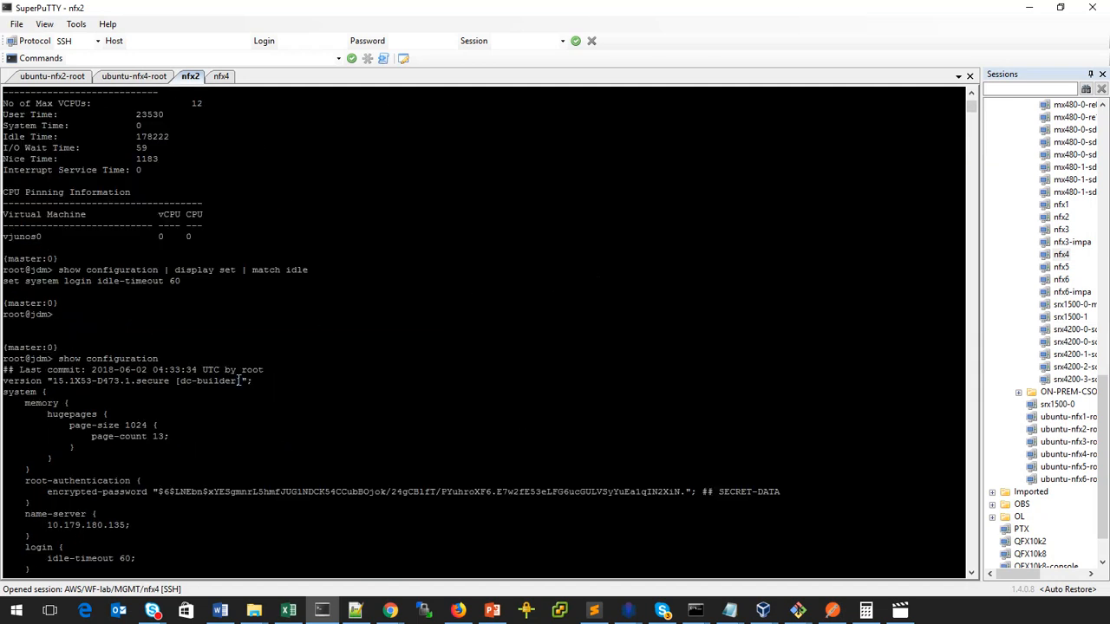
scroll(237, 378, "up", 7)
scroll(104, 187, "up", 1)
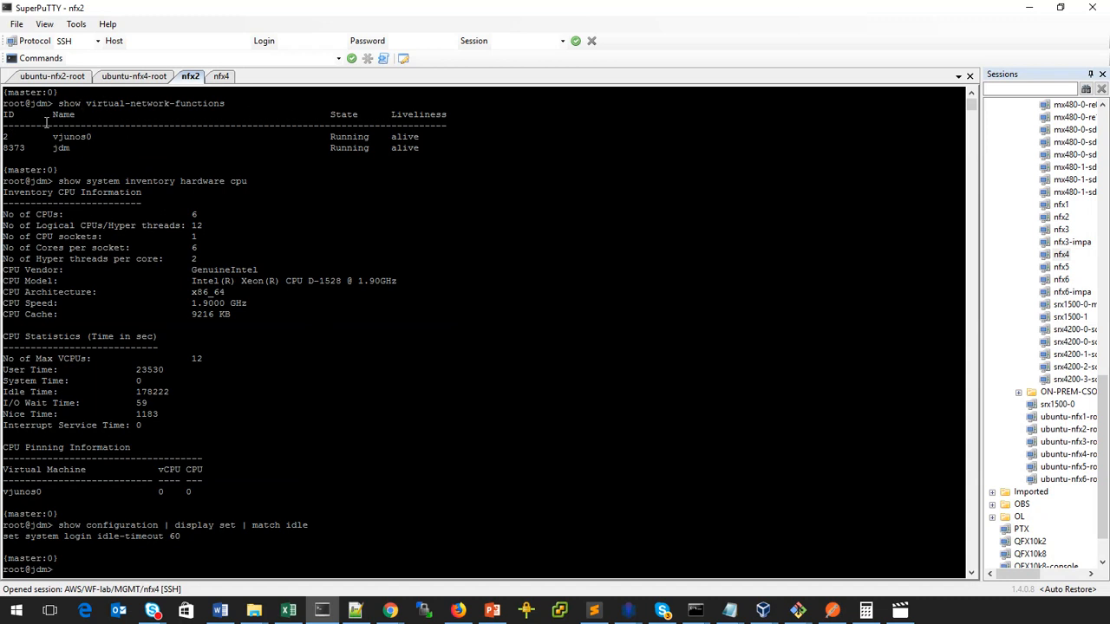
left_click_drag(5, 136, 731, 164)
left_click_drag(971, 101, 961, 577)
left_click_drag(44, 526, 195, 524)
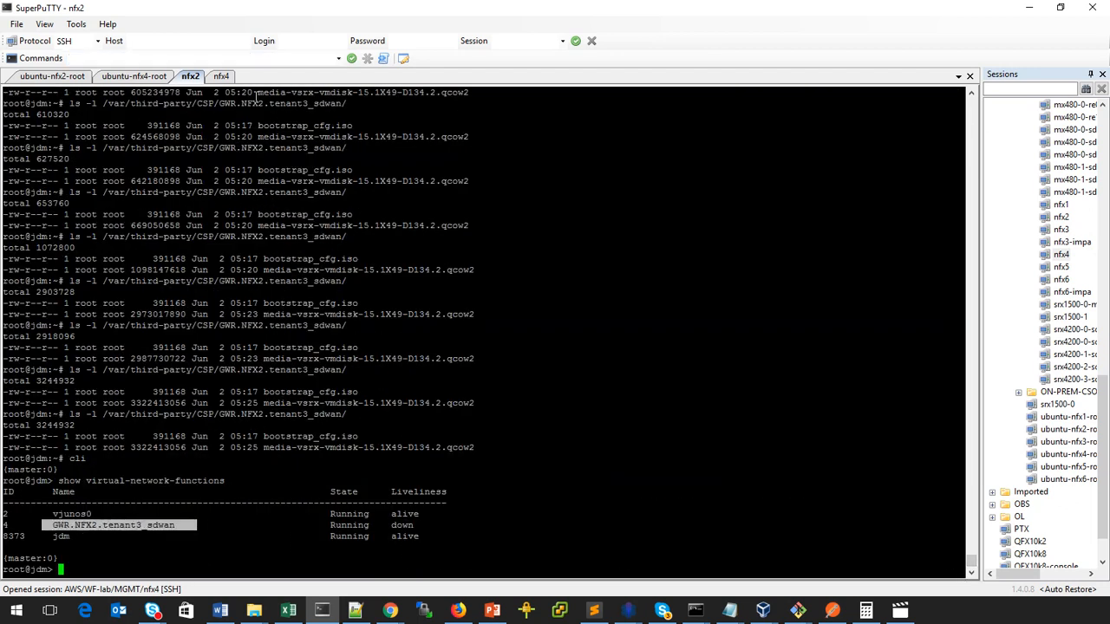
In the nfx4 session, enter the JDM cli and run show virtual-network-functions.
left_click(227, 78)
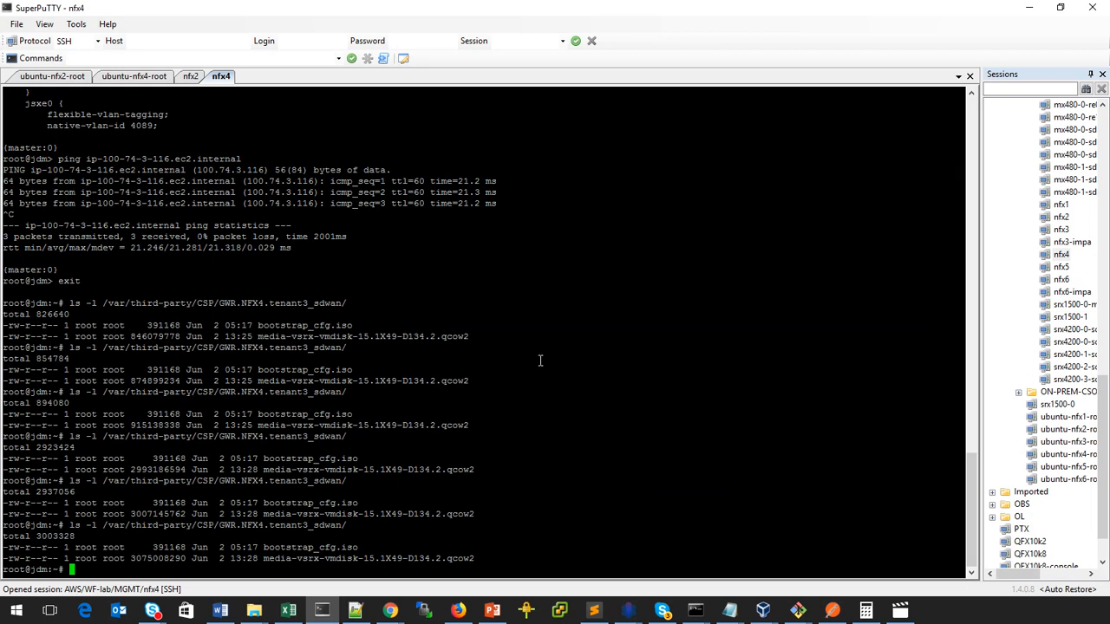
type("cli")
key("Return")
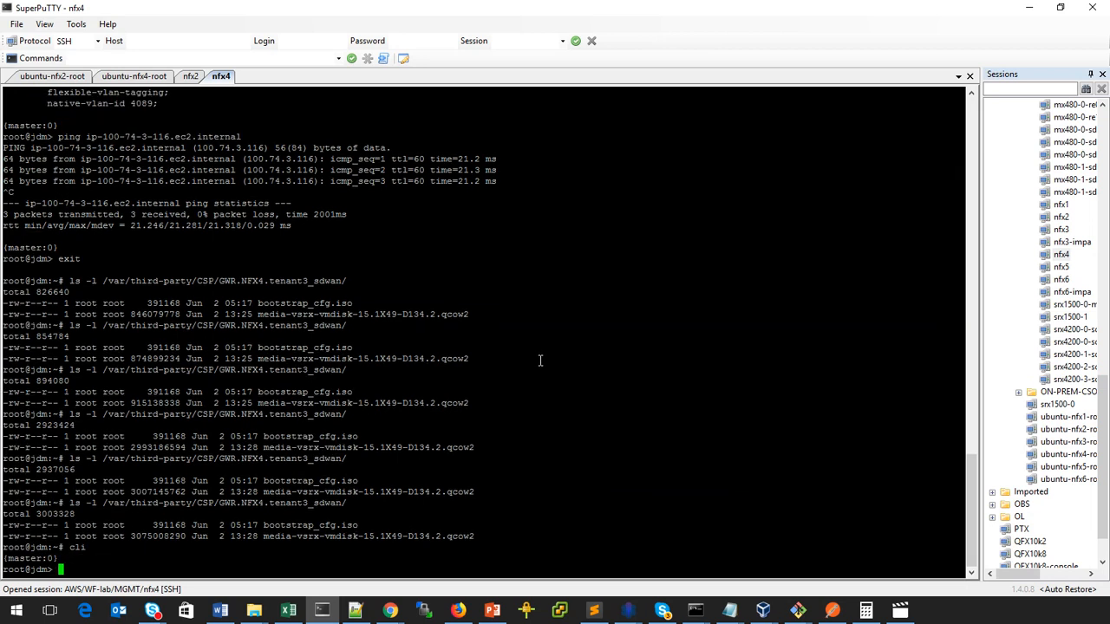
type("show vi")
key("Tab")
key("Return")
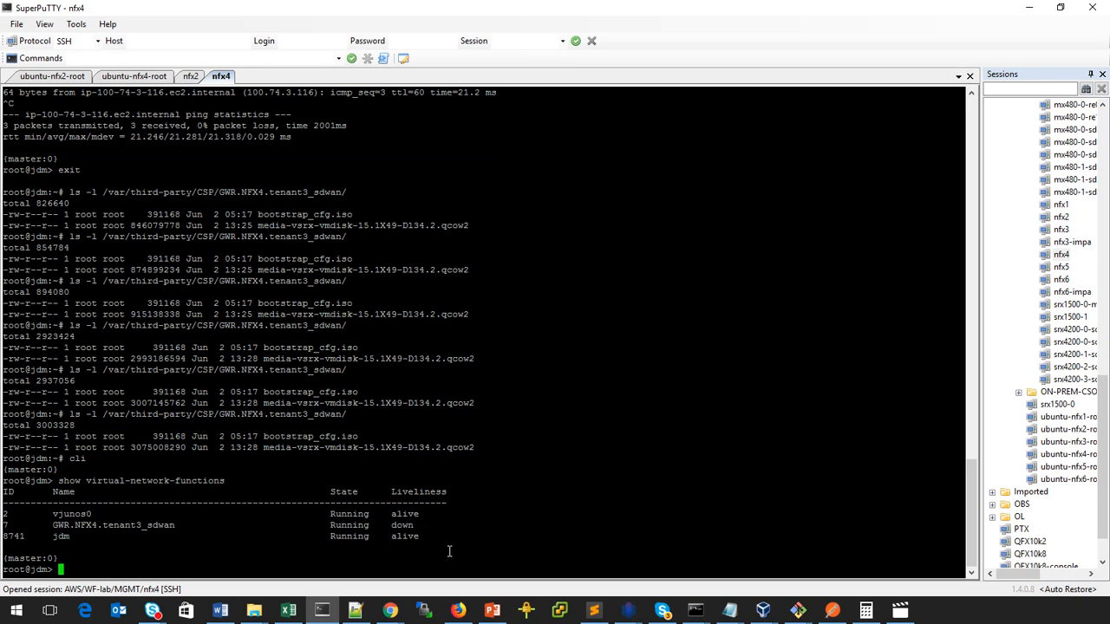
Switch to Chrome and raise the Jenkins console, tenant3_sdwan Sites and Jobs windows again to monitor the gateway vSRX creation.
mouse_move(390, 611)
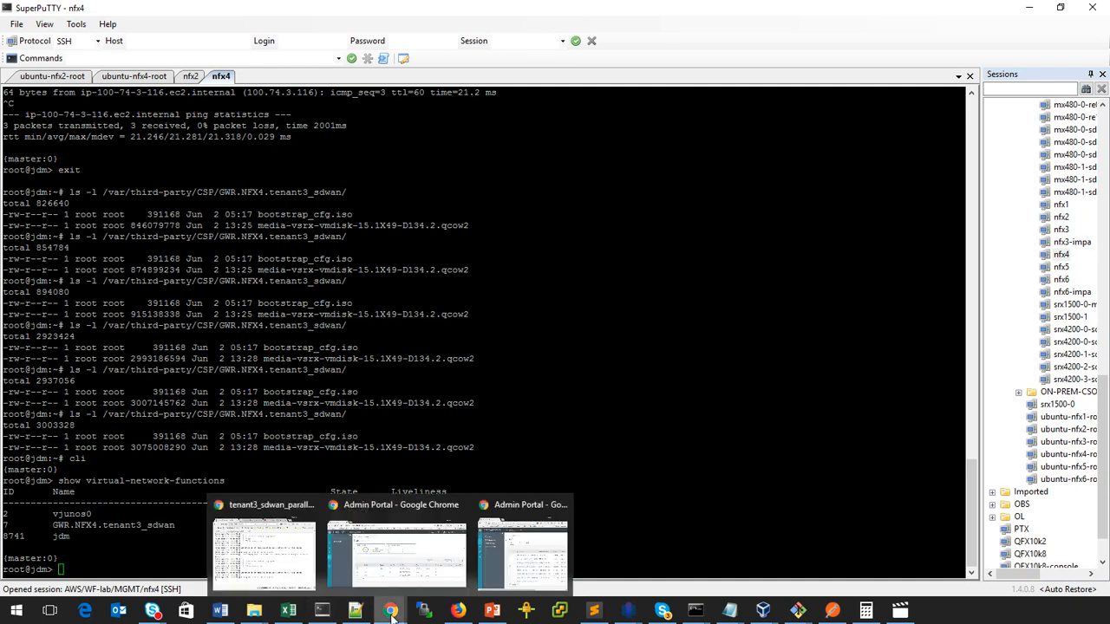
left_click(353, 595)
left_click(391, 611)
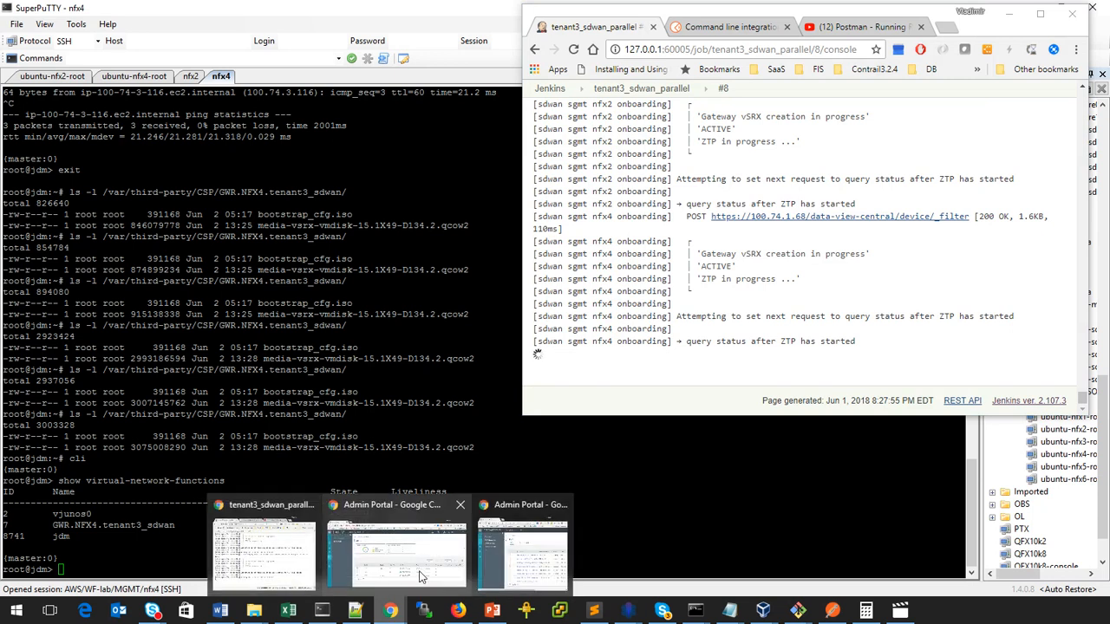
left_click(421, 575)
left_click(393, 617)
mouse_move(391, 611)
left_click(265, 551)
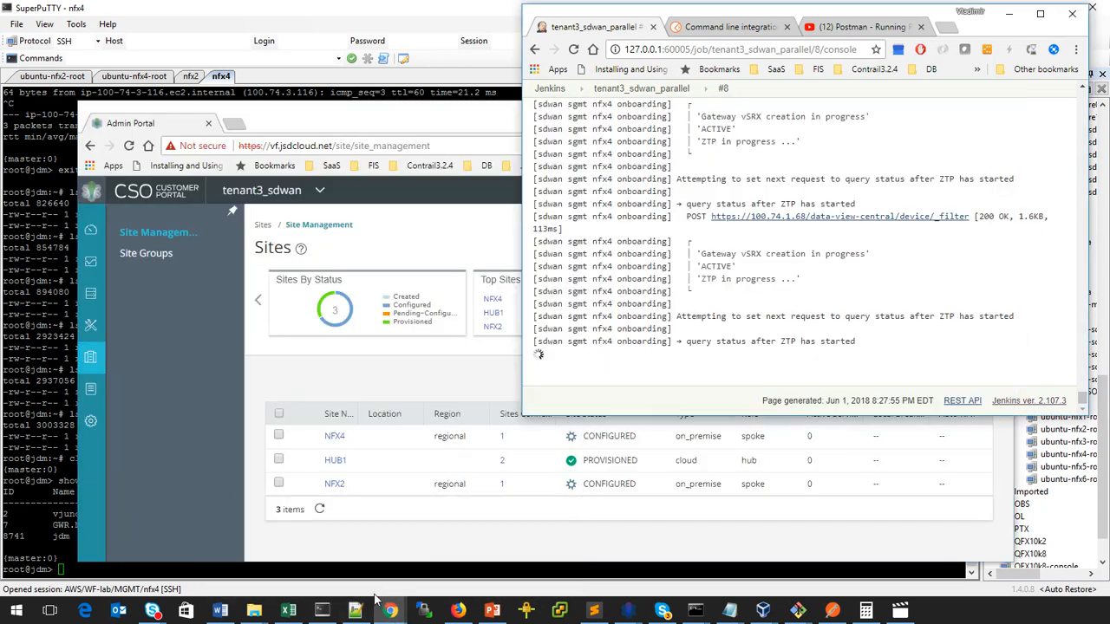
left_click(511, 572)
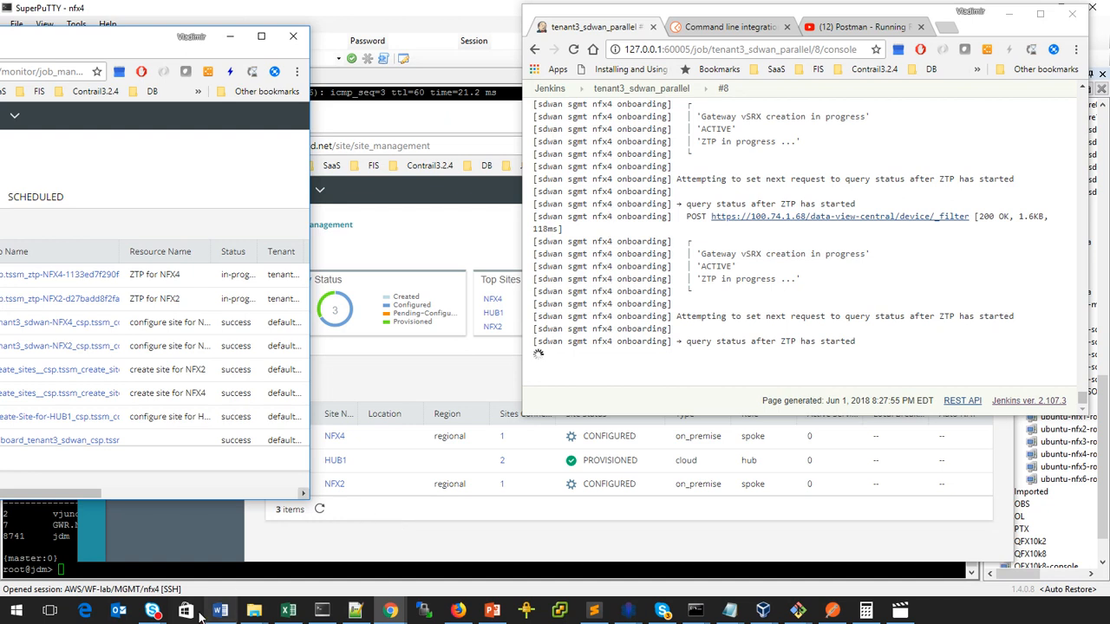
Return to the nfx4 session in SuperPuTTY and ping GWR.NFX4.tenant3_sdwan, copying the name from the virtual network functions list.
left_click(189, 573)
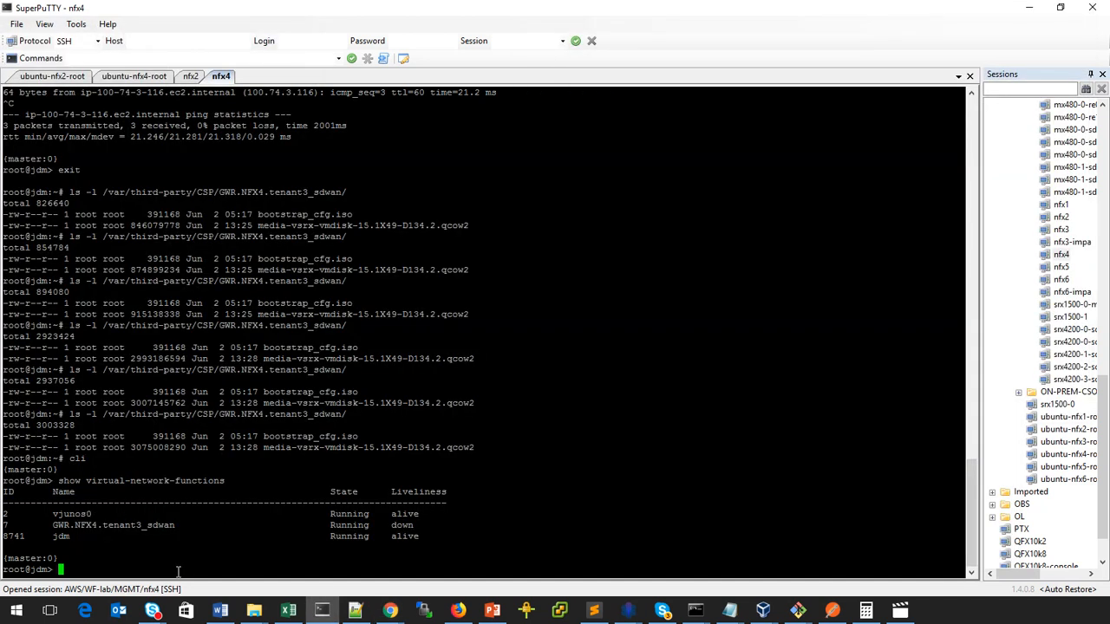
type("ping")
left_click_drag(53, 524, 175, 525)
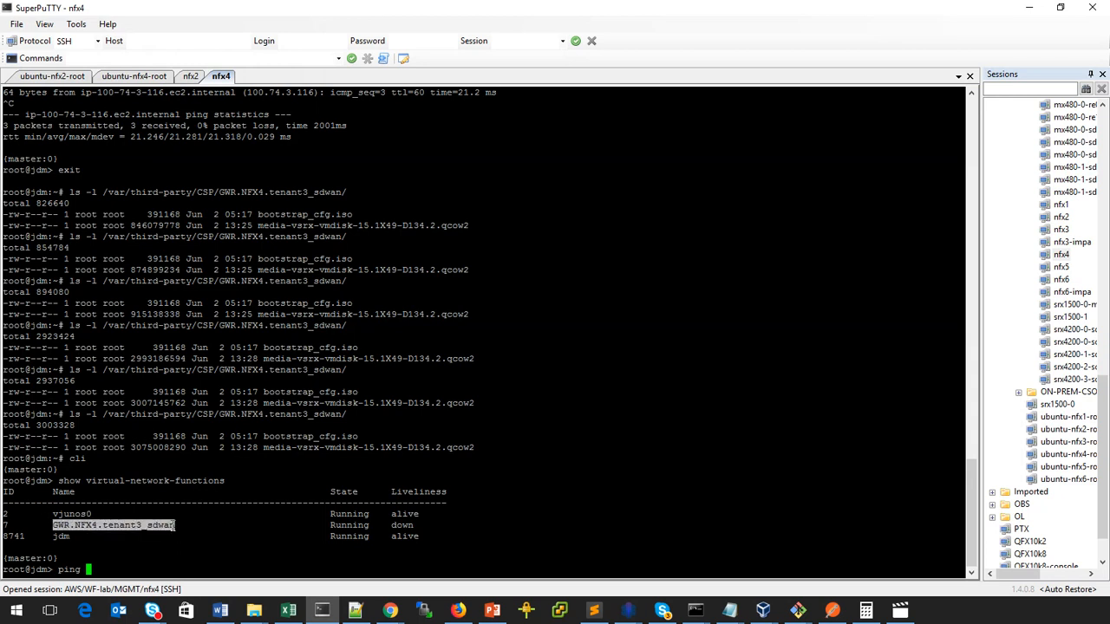
right_click(183, 552)
key("Return")
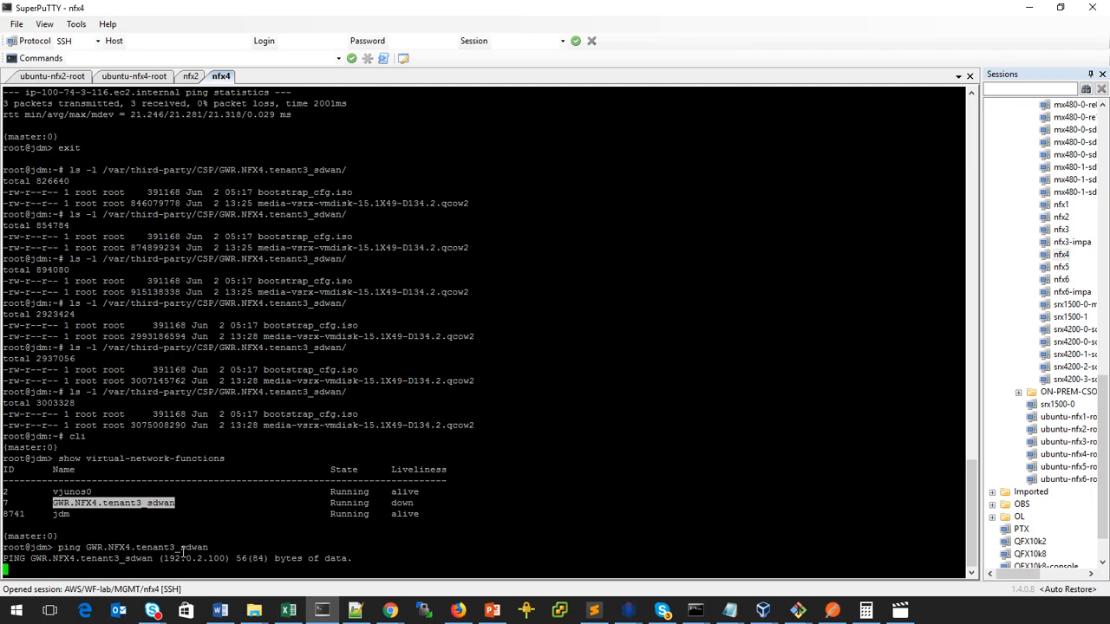
Leave the ping running and bring Chrome's Sites, Jobs and Jenkins console windows in front of the nfx4 terminal.
mouse_move(397, 613)
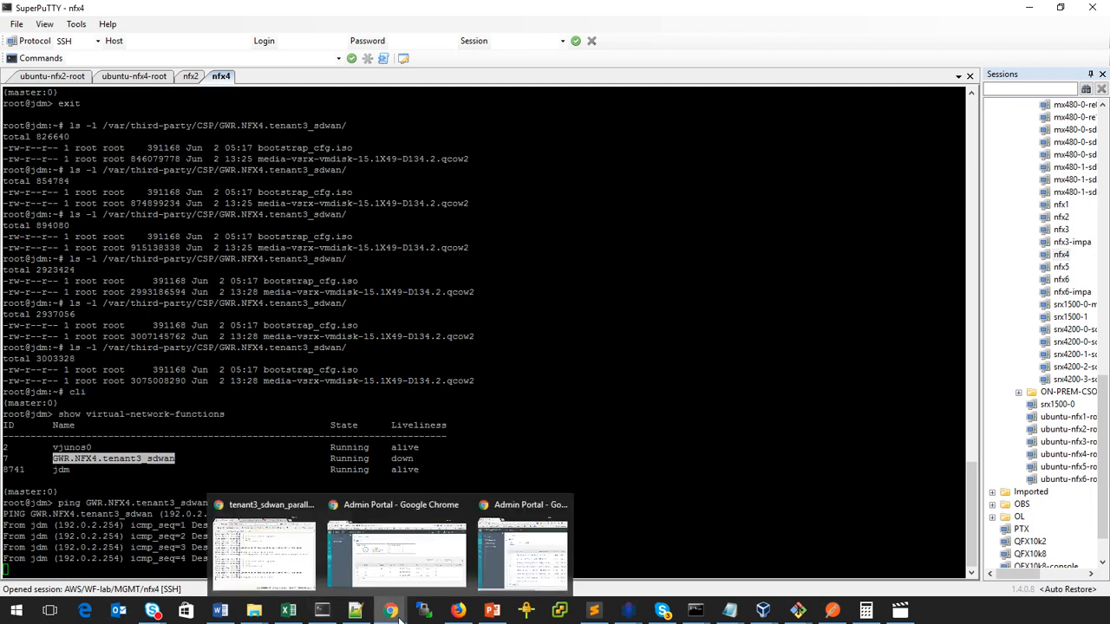
left_click(392, 573)
left_click(391, 611)
left_click(527, 573)
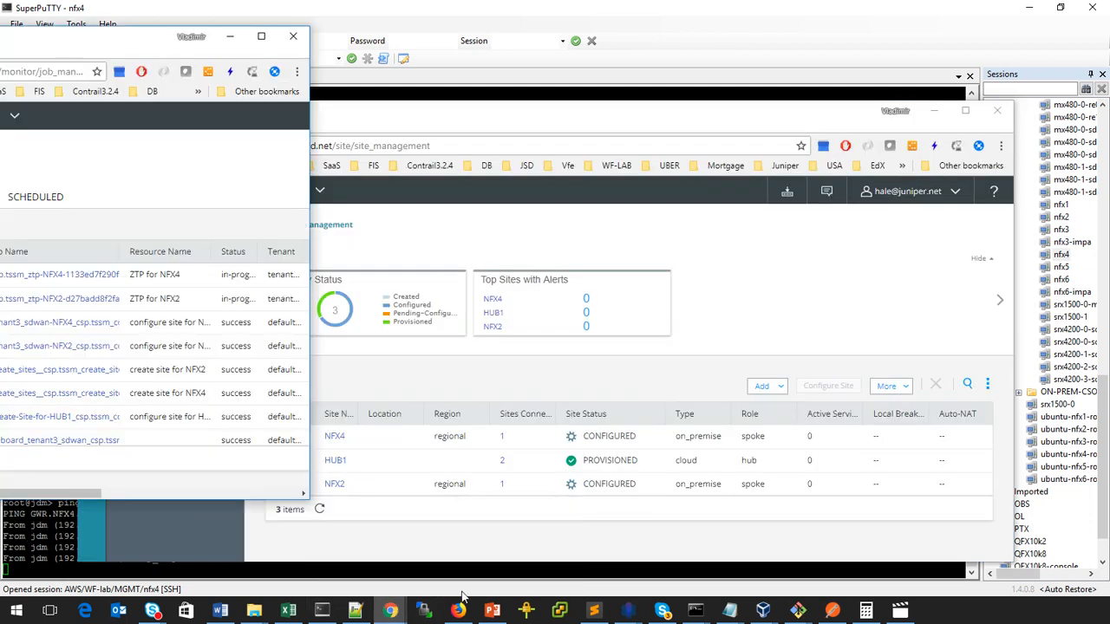
left_click(401, 564)
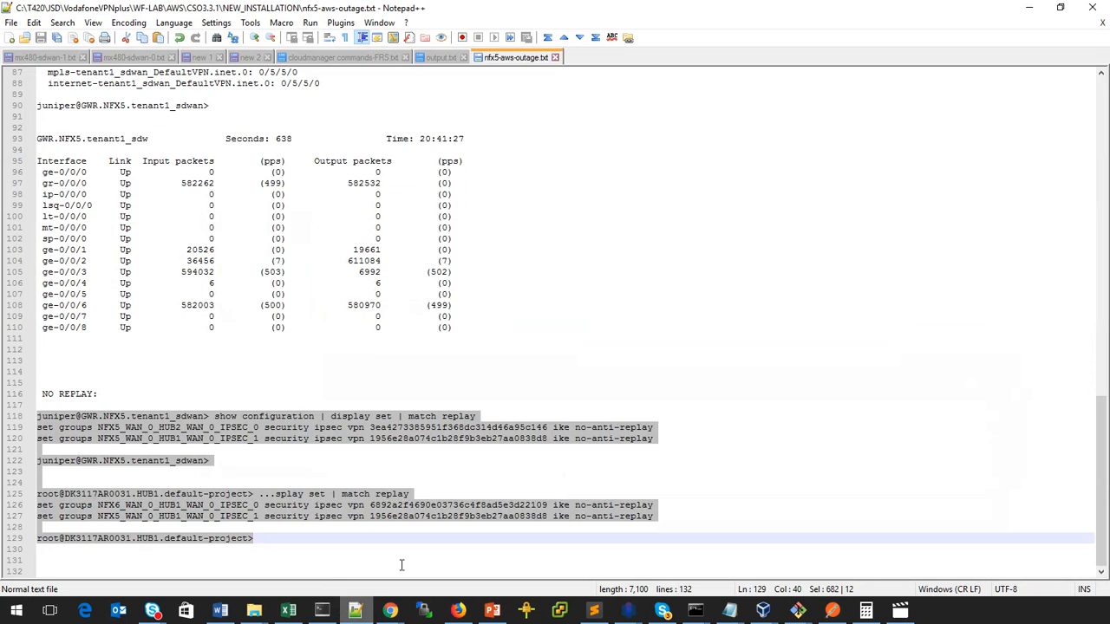
left_click(1028, 8)
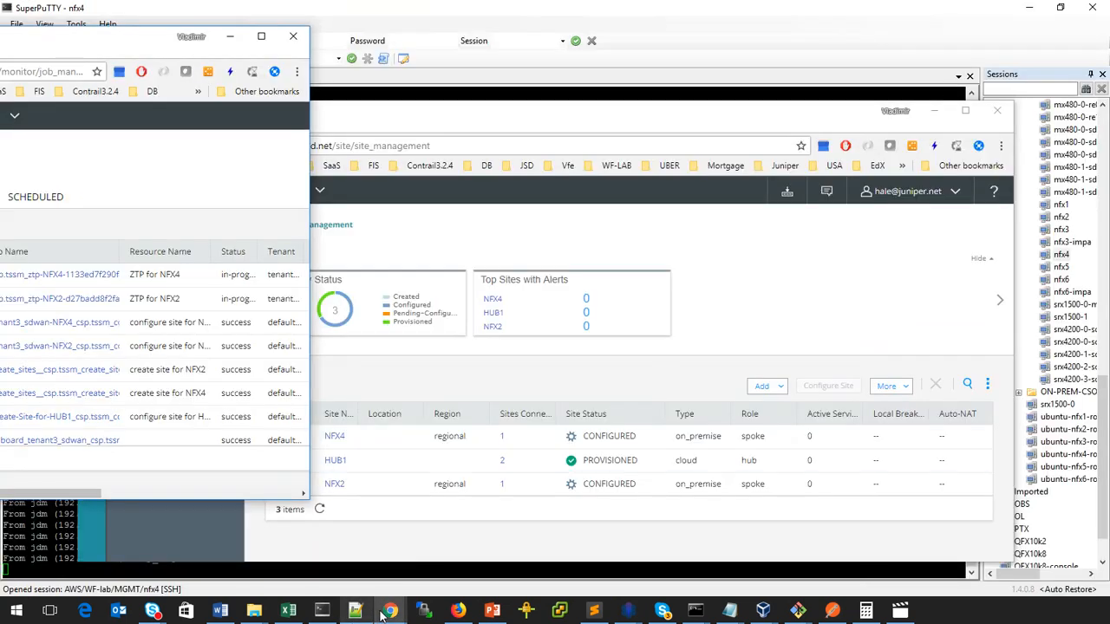
mouse_move(391, 615)
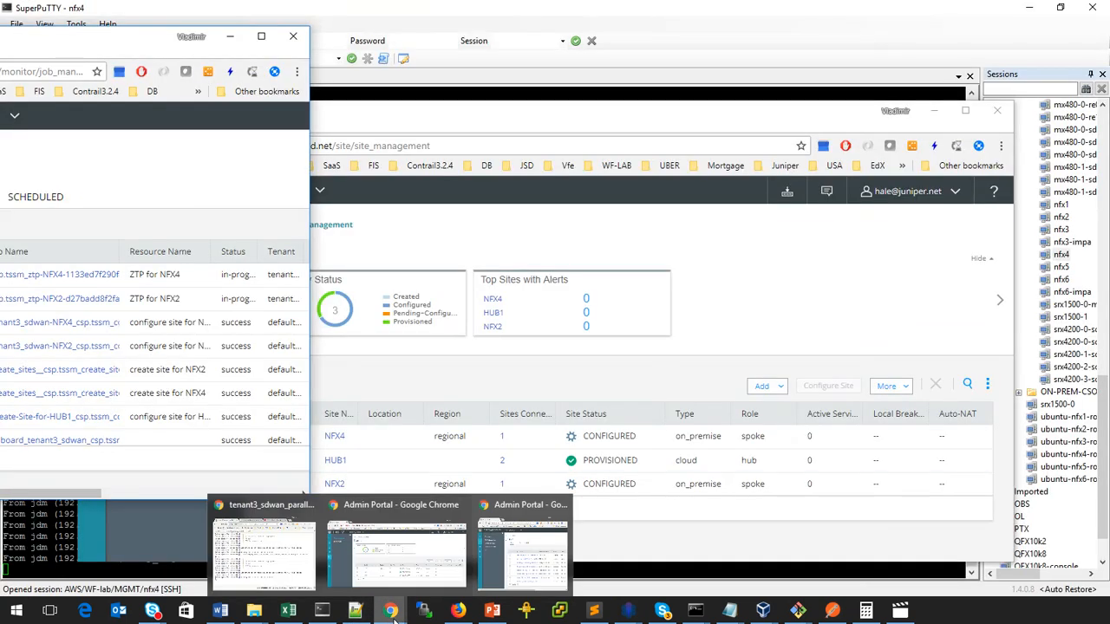
left_click(265, 551)
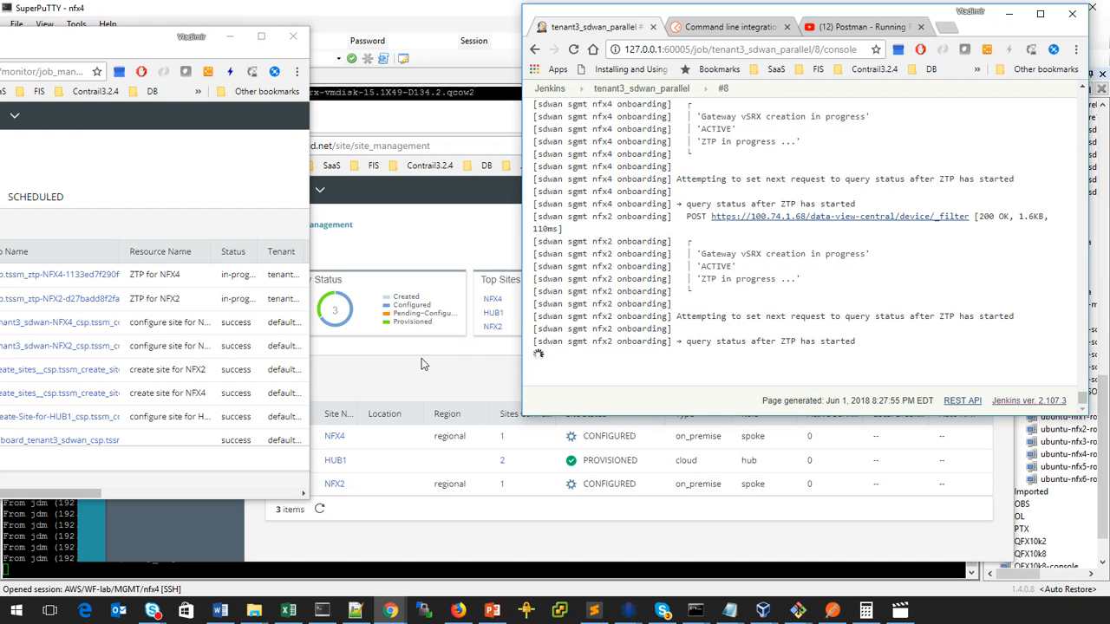
Shorten the tenant3_sdwan Sites window to uncover the nfx4 ping output, and bring the Jenkins console and Jobs windows forward.
left_click(307, 555)
mouse_move(307, 555)
left_mouse_down()
mouse_move(308, 524)
mouse_move(310, 541)
left_mouse_up()
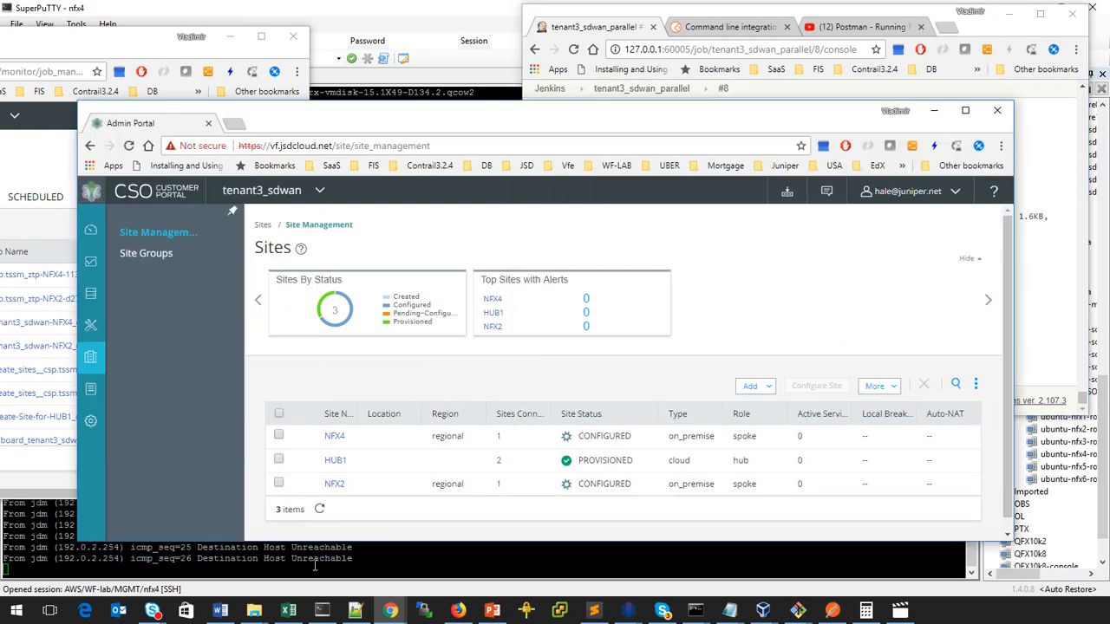
left_click(390, 612)
left_click(264, 553)
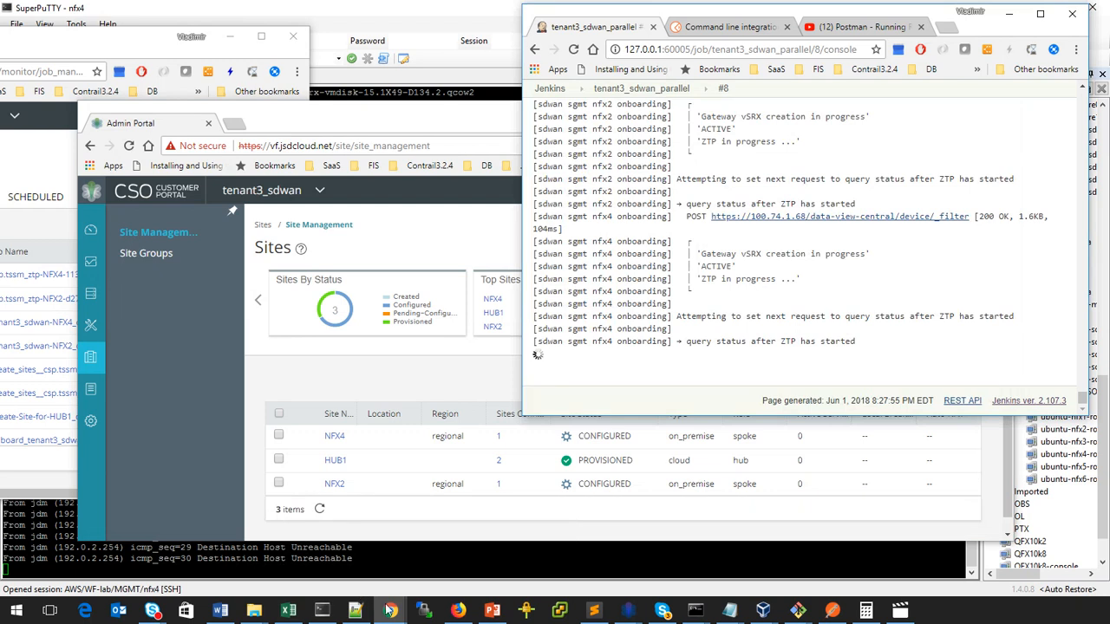
mouse_move(392, 602)
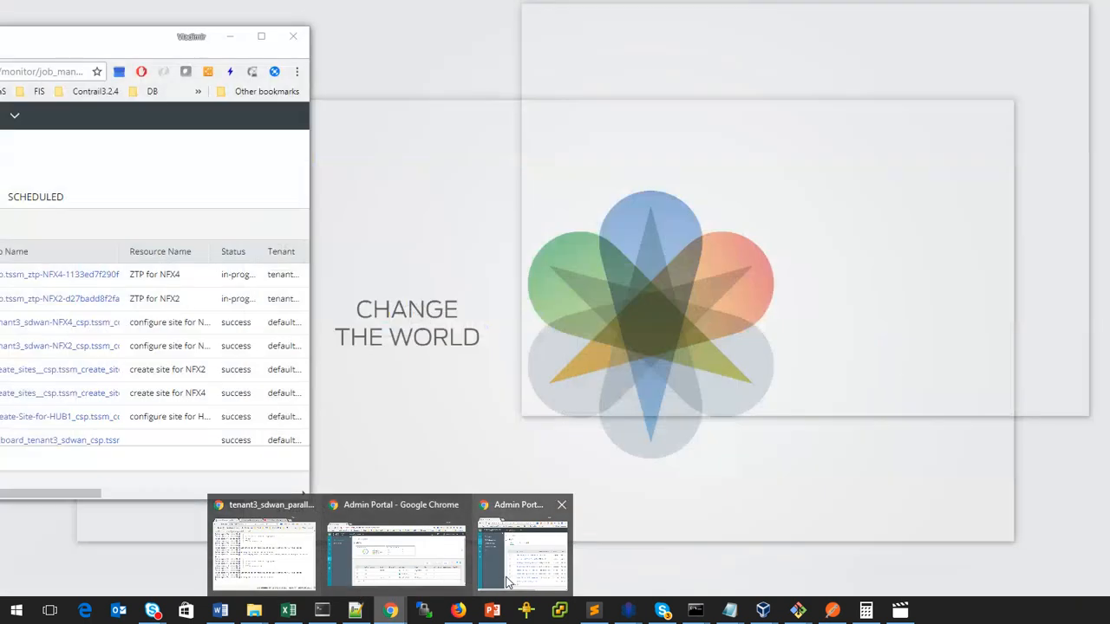
left_click(503, 548)
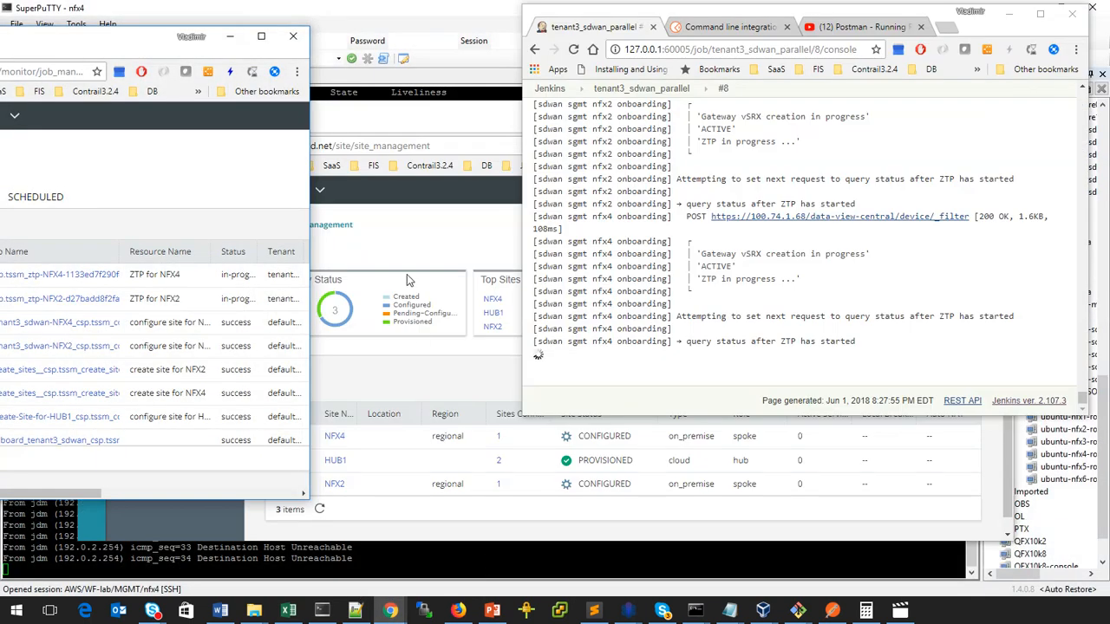
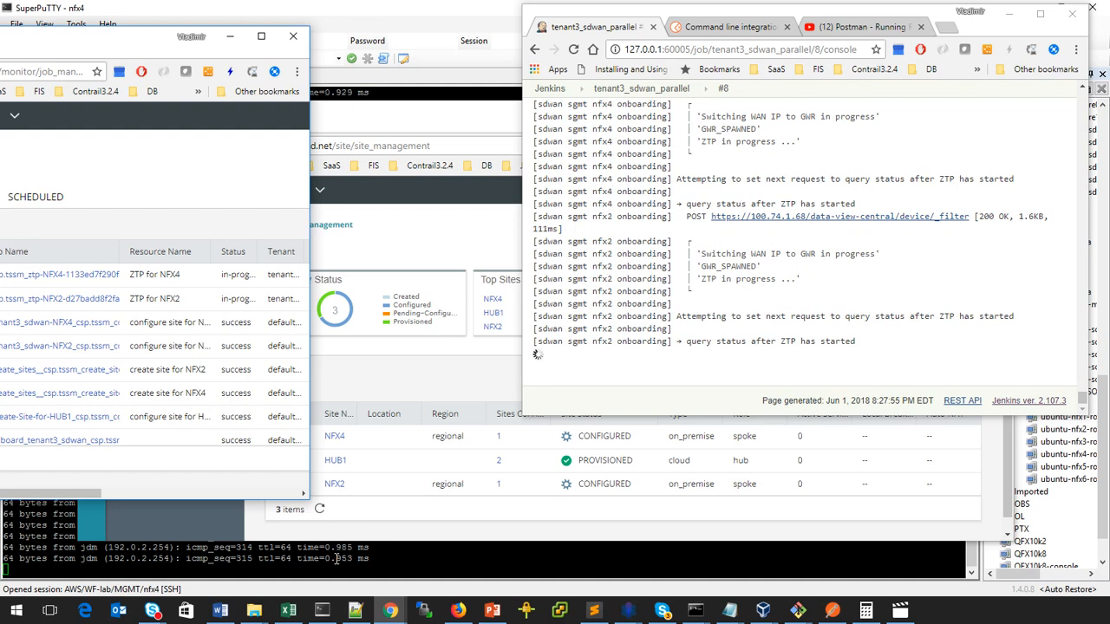
Stop the ping in the nfx4 session and run ifconfig in the ubuntu-nfx2-root session.
left_click(405, 568)
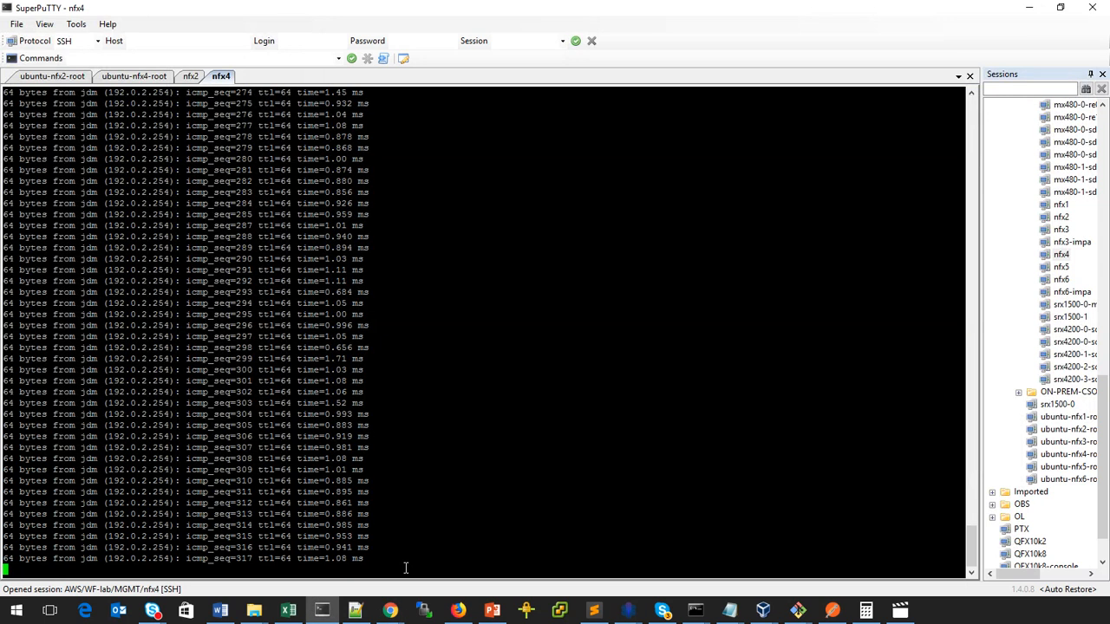
key("ctrl+c")
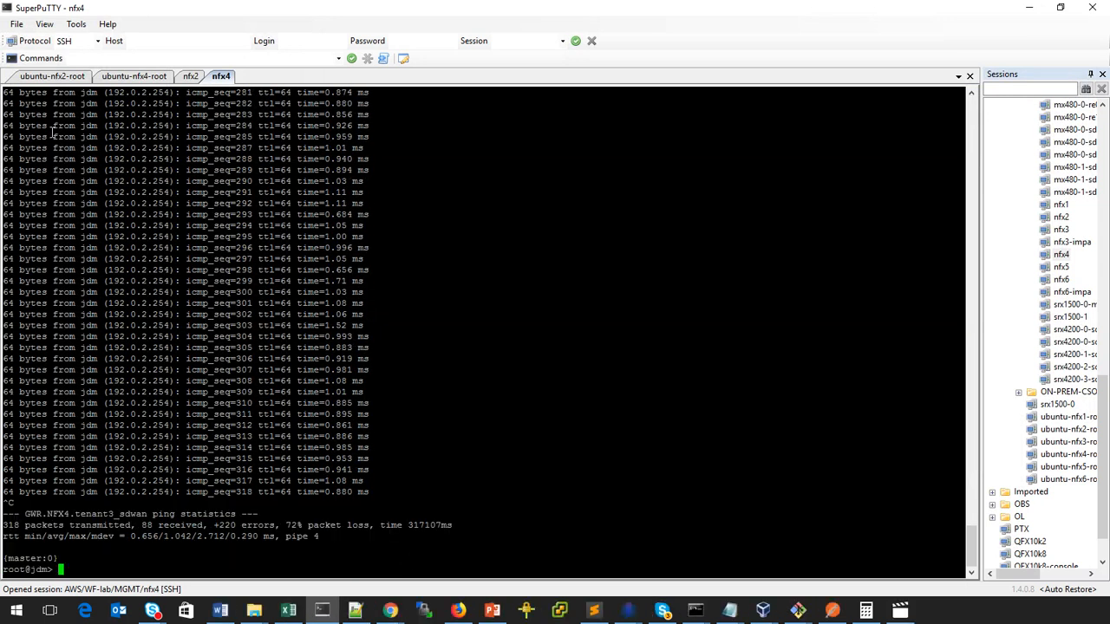
left_click(42, 78)
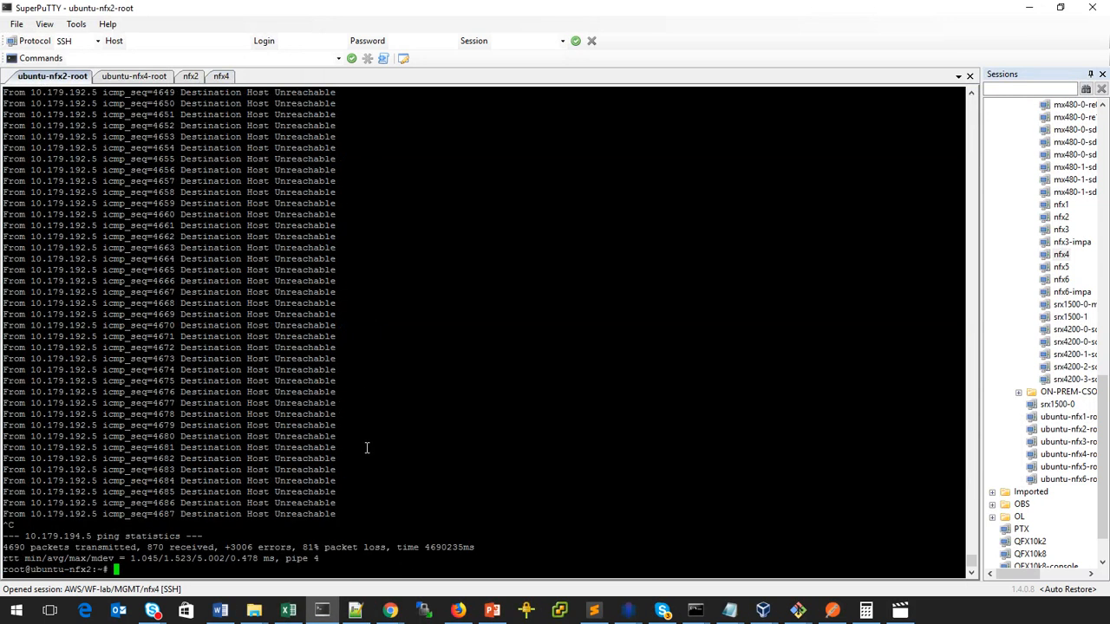
type("ipconfig")
key("Return")
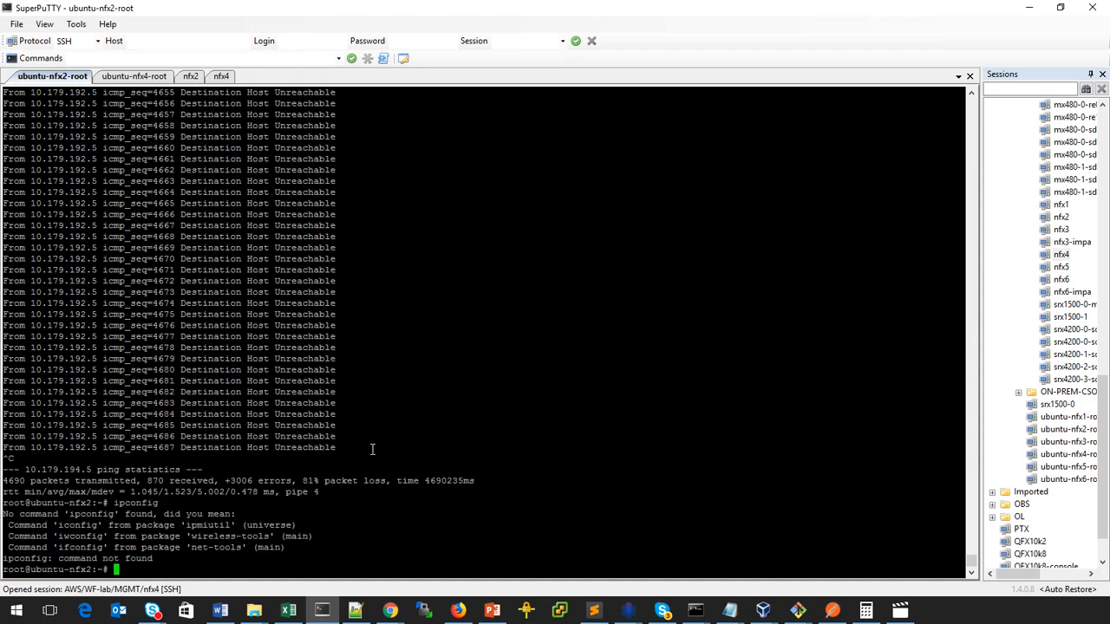
type("ifconfig")
key("Return")
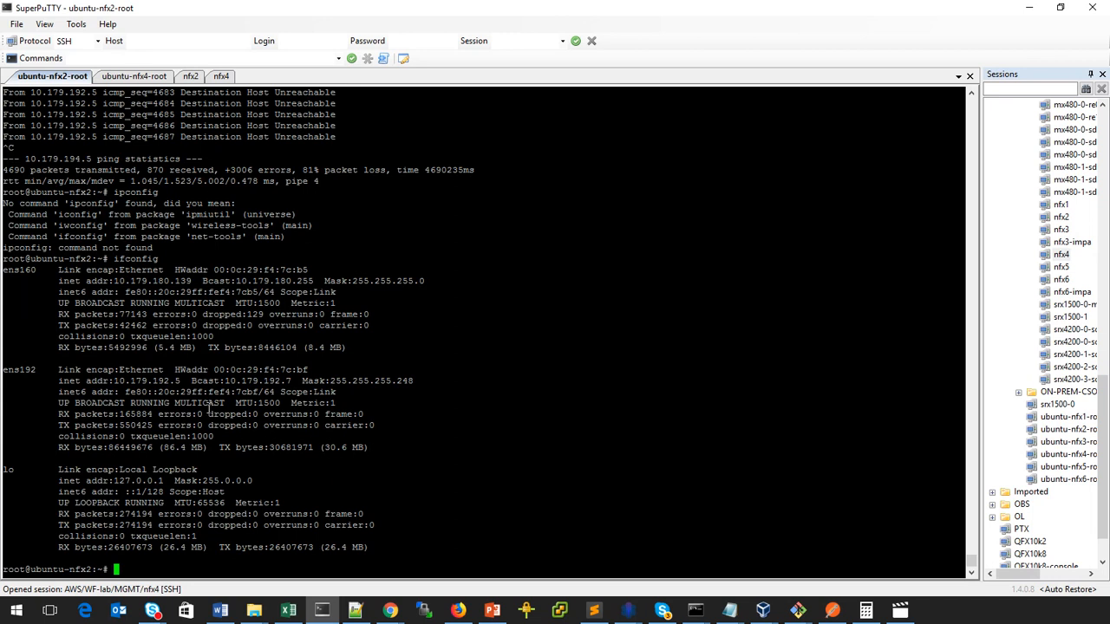
Start pinging 10.179.194.5 from ubuntu-nfx2, building the command from a copy of the ens192 address.
left_click_drag(113, 382, 181, 382)
right_click(220, 569)
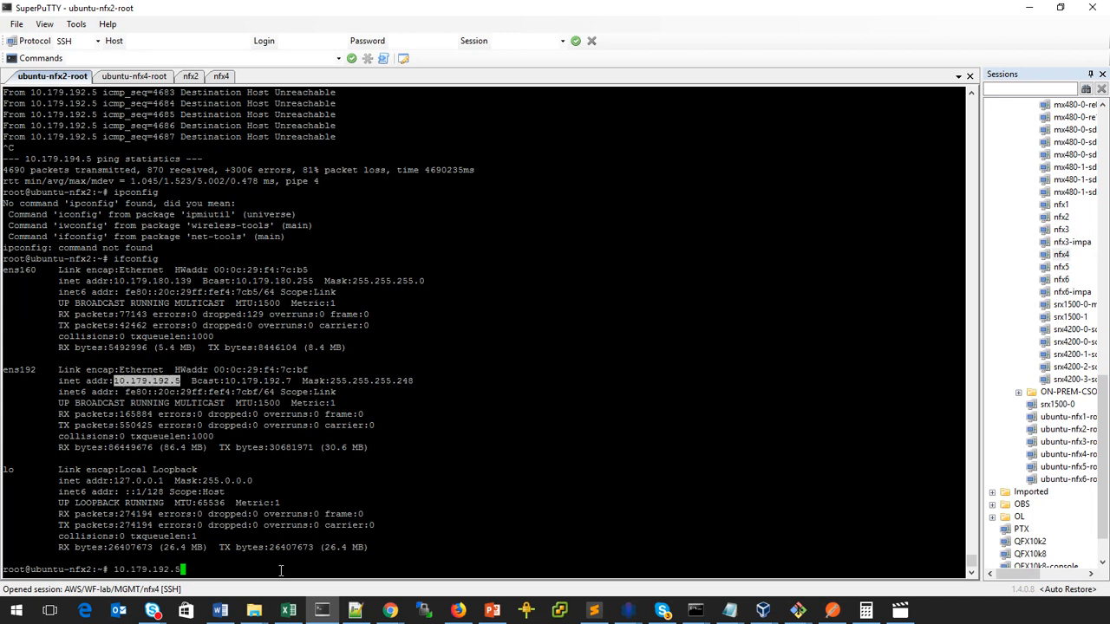
key("BackSpace")
key("BackSpace")
key("BackSpace")
type("4.5")
key("Left")
key("Left")
key("Left")
key("Left")
key("Left")
key("Left")
key("Left")
key("Left")
key("Left")
key("Left")
key("Left")
key("Left")
left_click(541, 476)
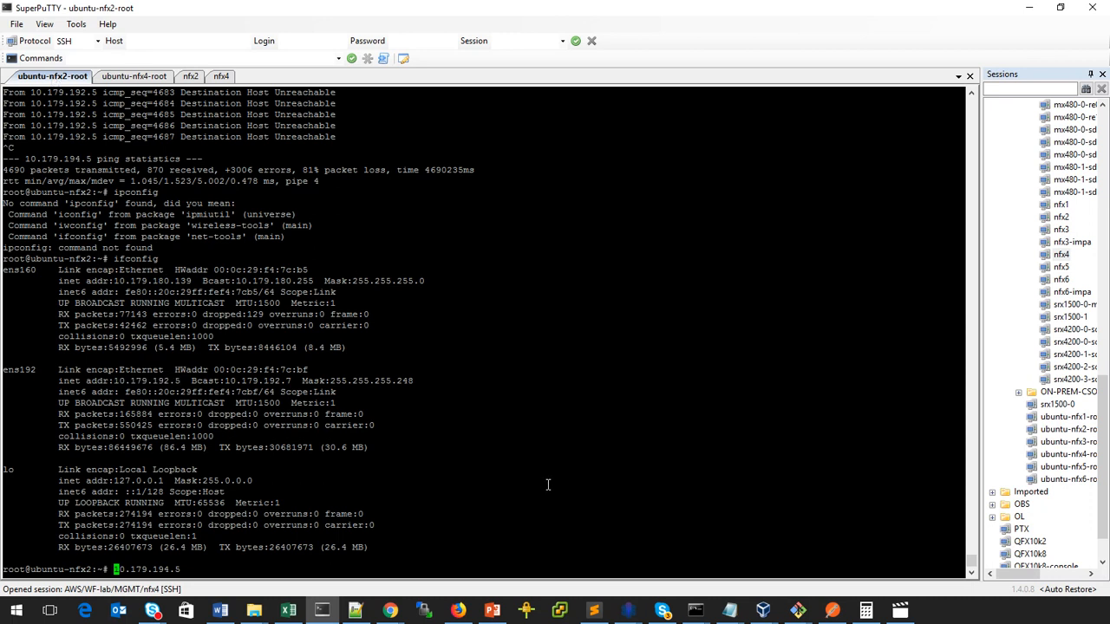
type("ping")
key("Return")
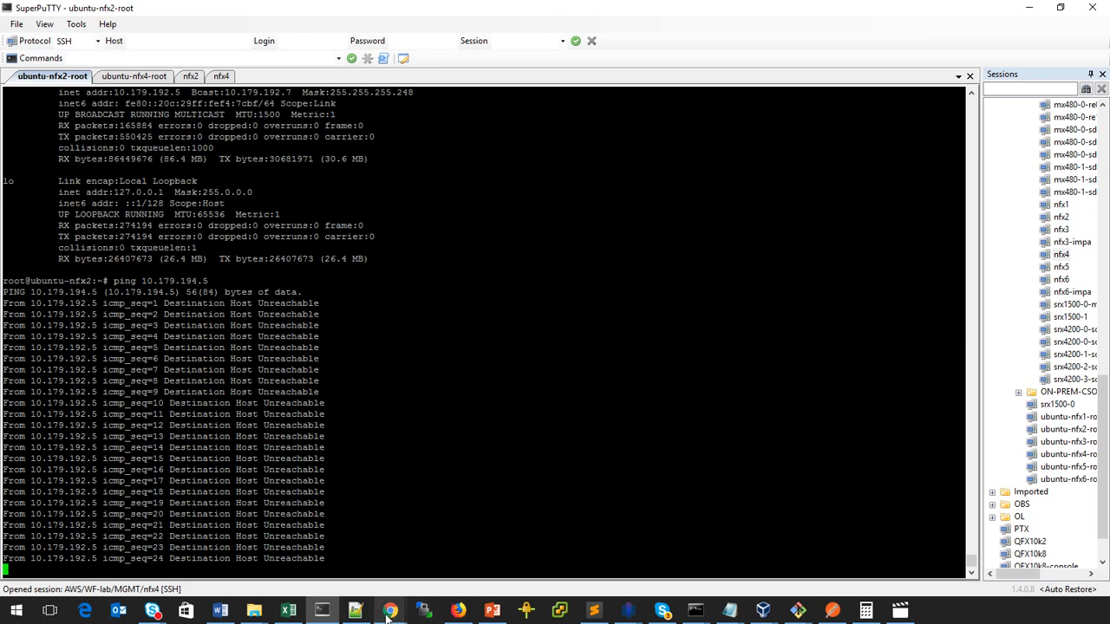
Bring Chrome's Sites, Jenkins console and Jobs windows in front of the running ubuntu-nfx2 ping to monitor the ZTP progress.
mouse_move(387, 613)
mouse_move(389, 583)
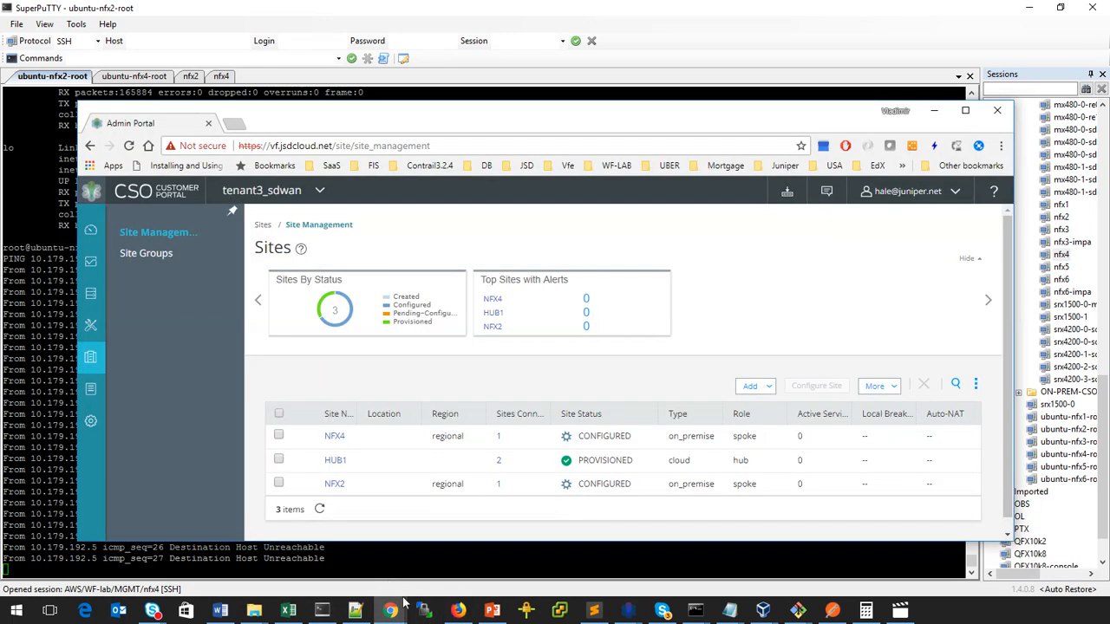
left_click(391, 612)
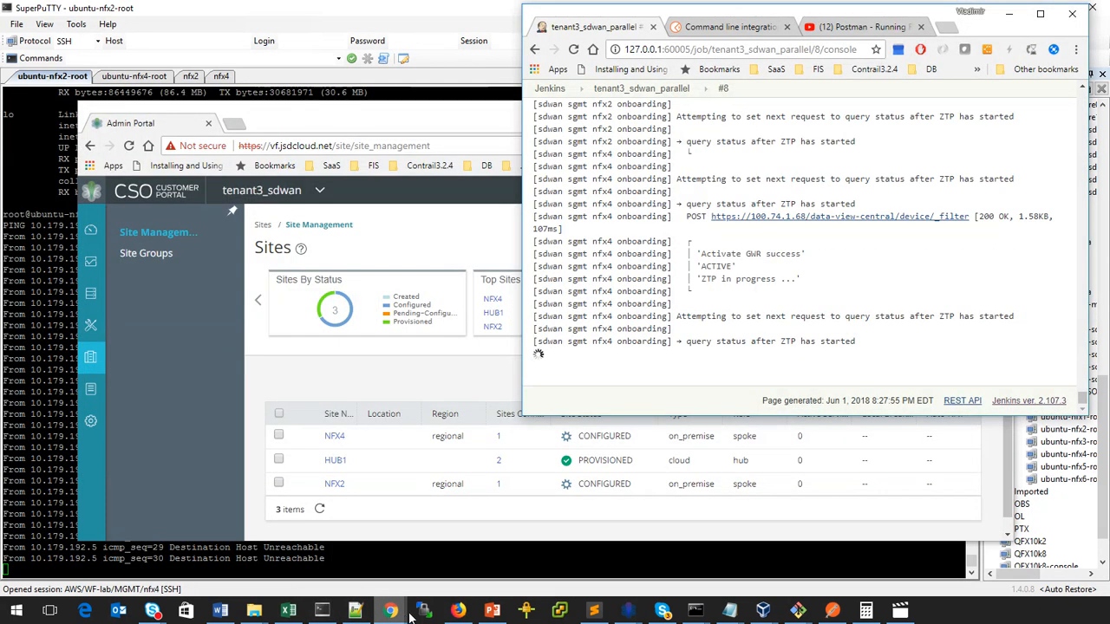
mouse_move(391, 612)
left_click(442, 548)
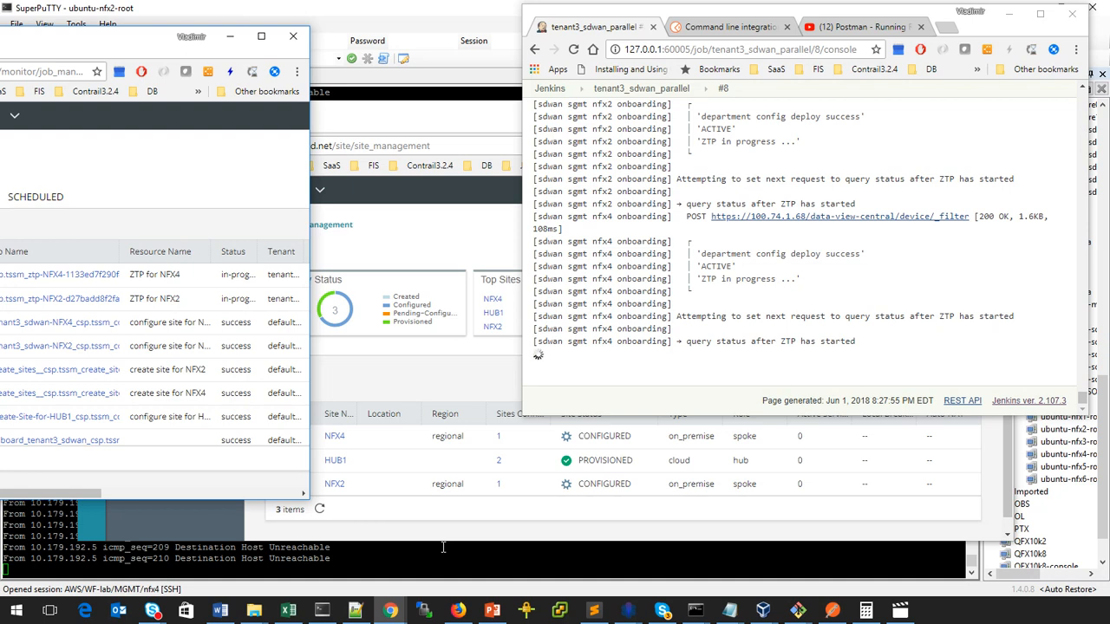
Check the ubuntu-nfx2-root and ubuntu-nfx4-root sessions in SuperPuTTY, and return to Chrome's Sites, Jenkins console and Jobs windows.
left_click(395, 563)
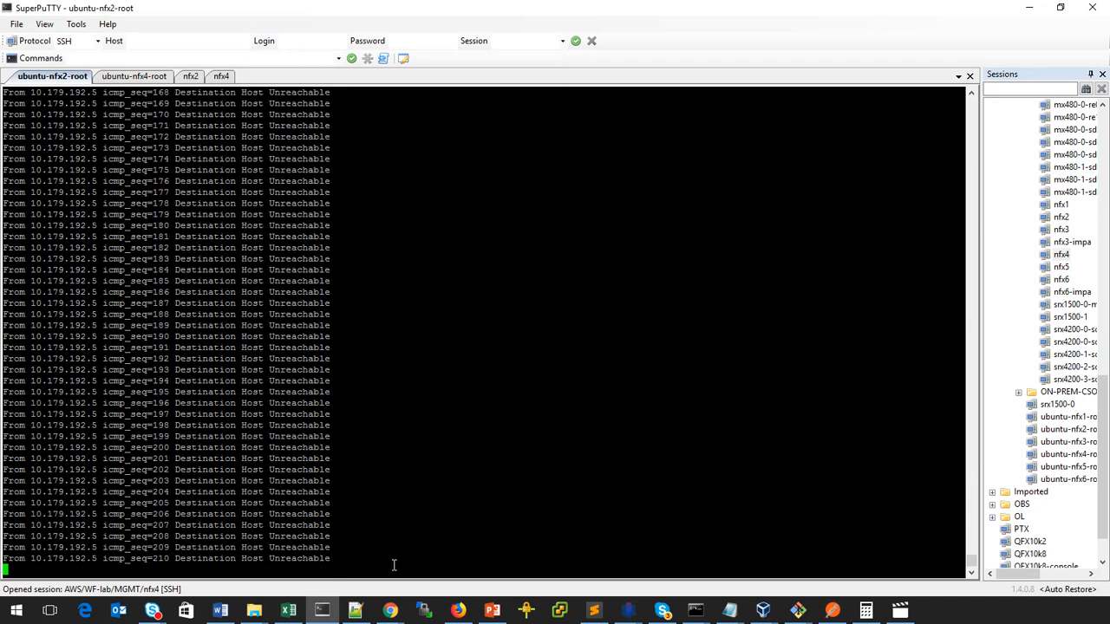
left_click(153, 80)
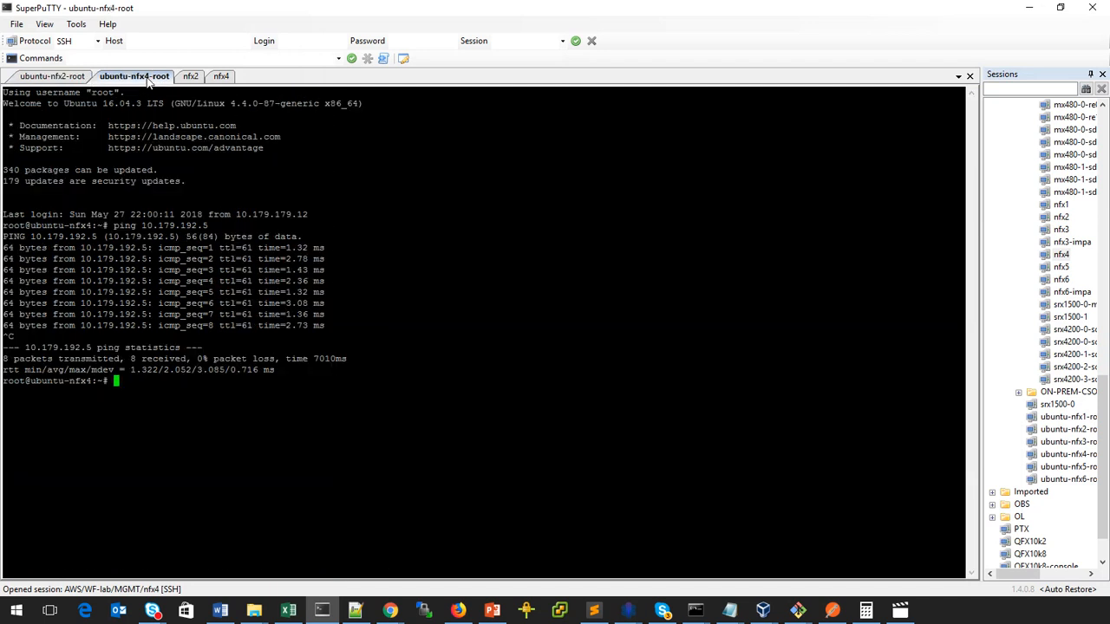
left_click(54, 77)
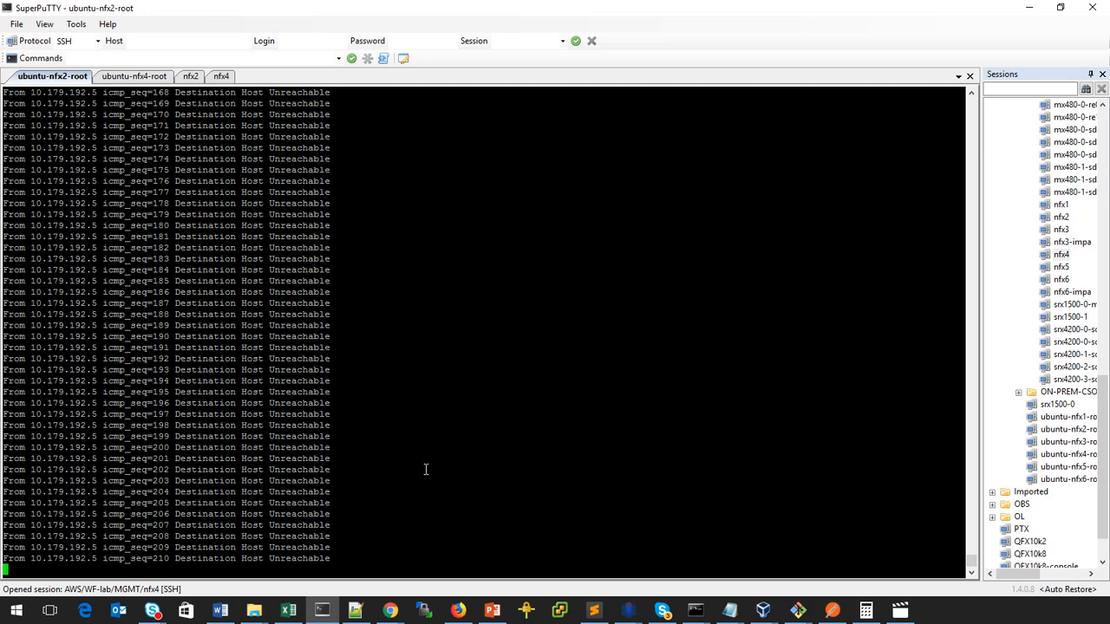
left_click(391, 611)
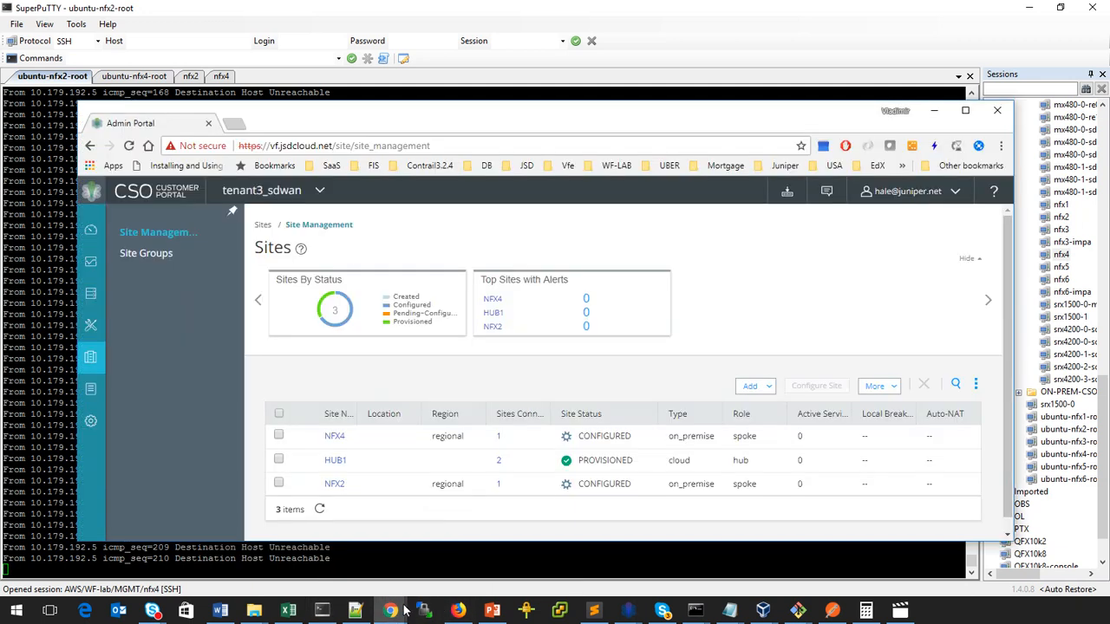
mouse_move(392, 609)
left_click(303, 582)
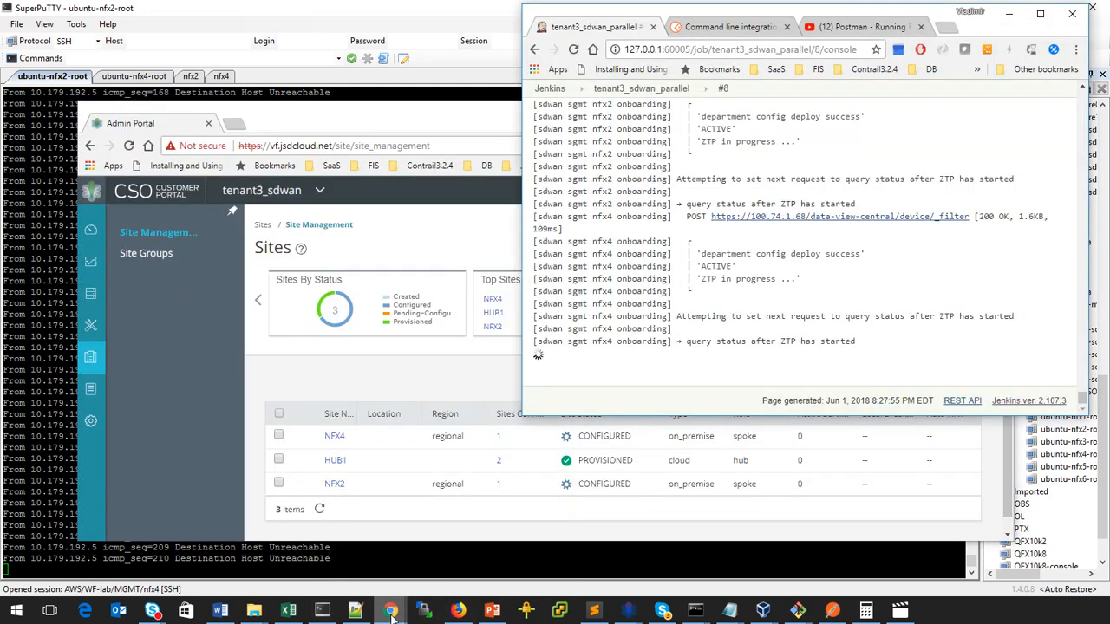
left_click(503, 575)
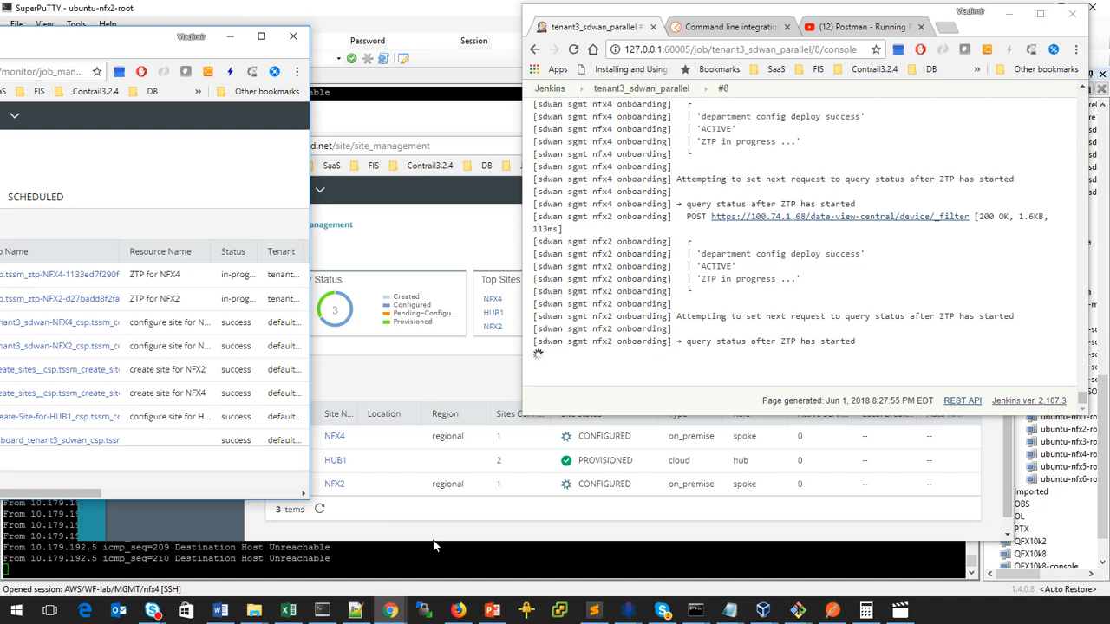
Stop the ping in the ubuntu-nfx2-root session and restart it to 10.179.194.5.
left_click(369, 563)
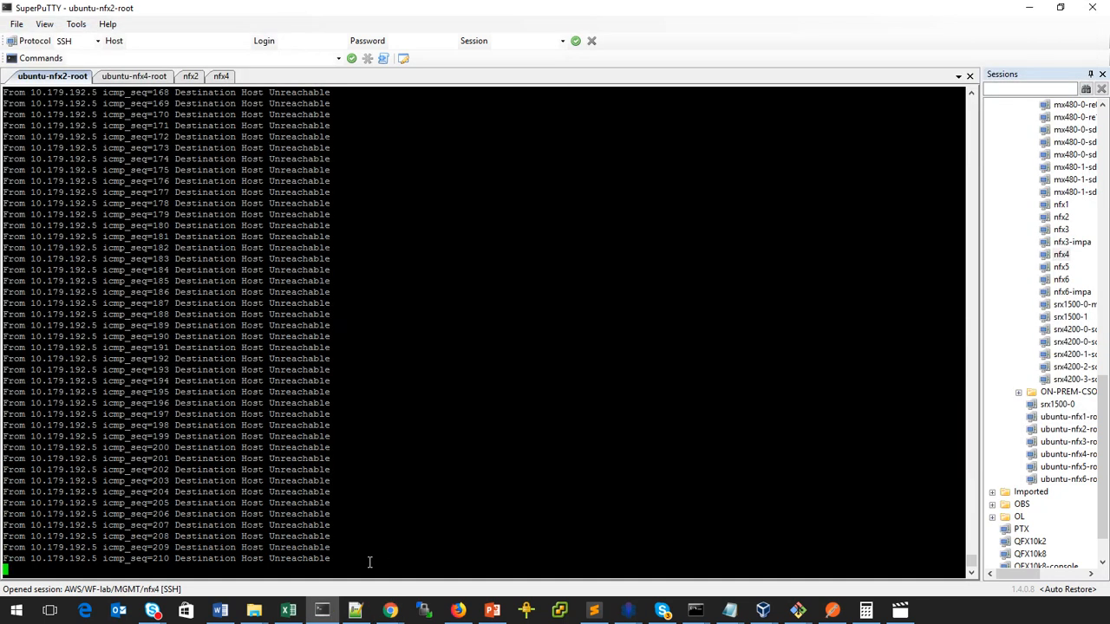
key("ctrl+c")
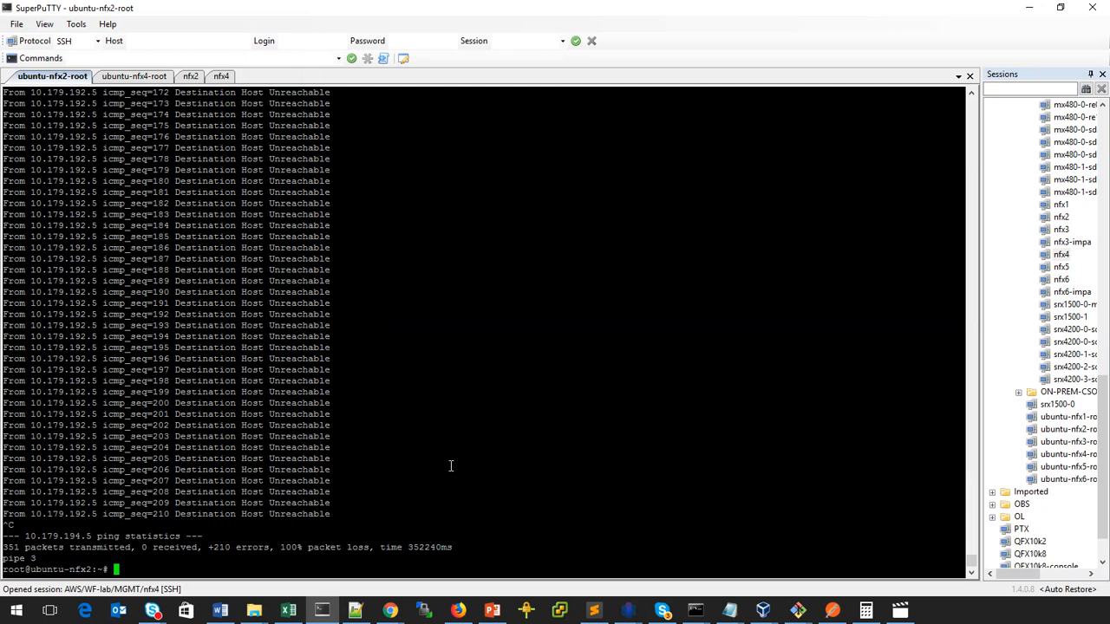
key("Up")
key("Return")
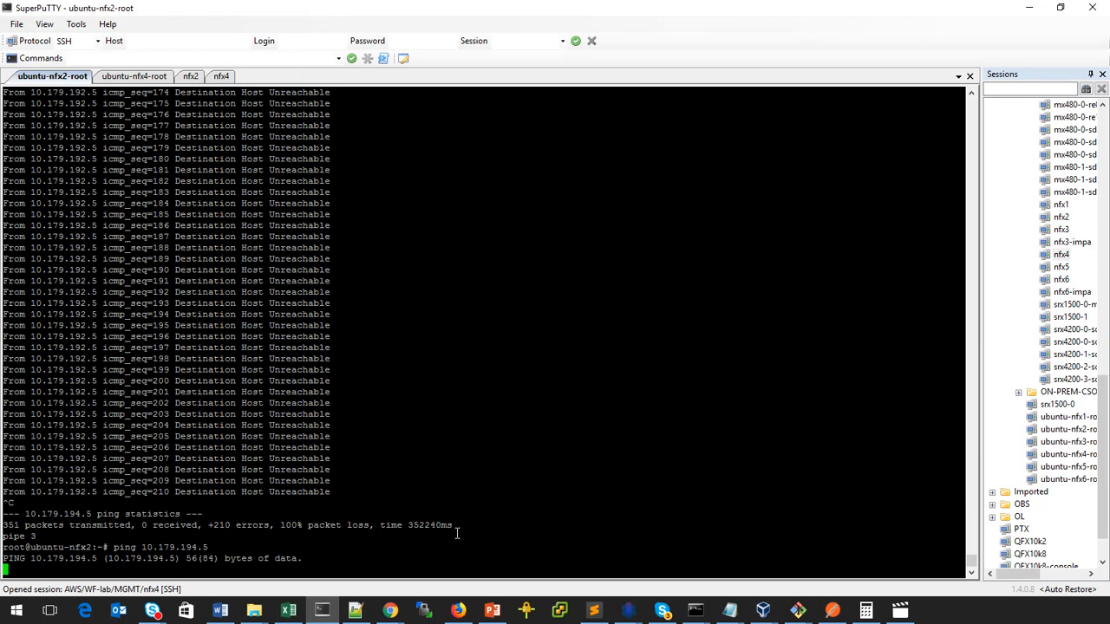
Leave the restarted ping running and raise the Sites, Jenkins console and Jobs windows to follow the onboarding through to completion.
mouse_move(394, 608)
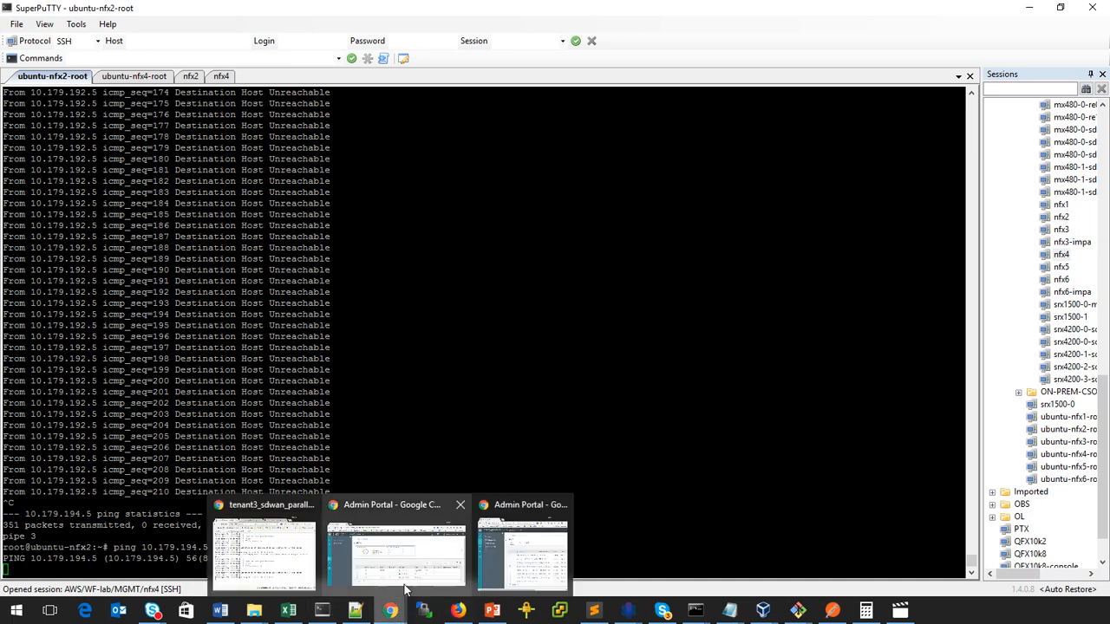
left_click(405, 586)
left_click(264, 555)
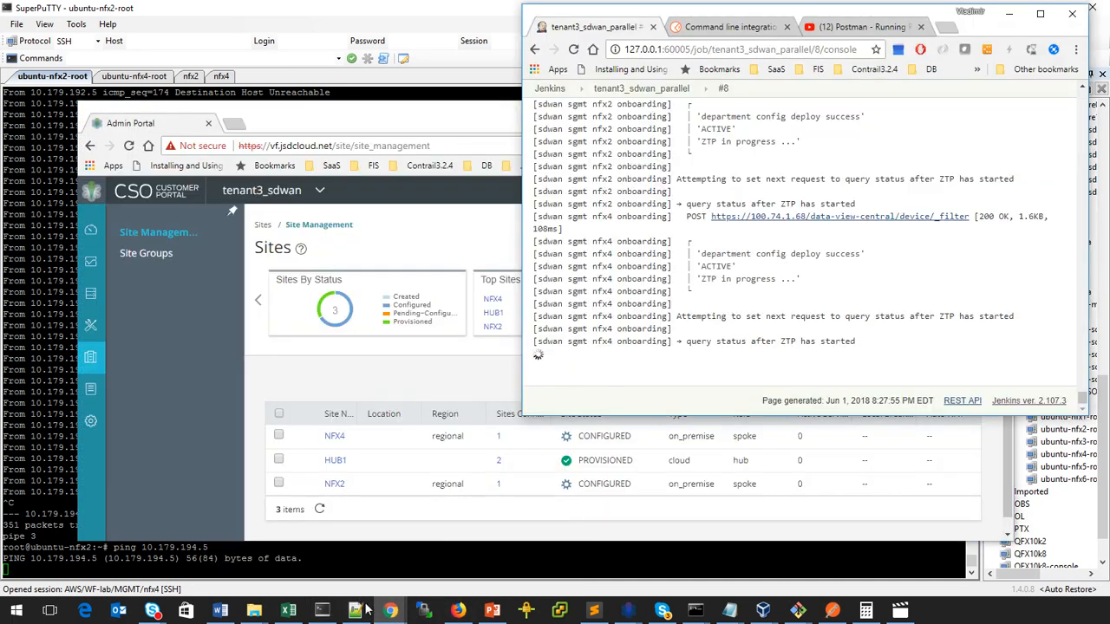
left_click(490, 545)
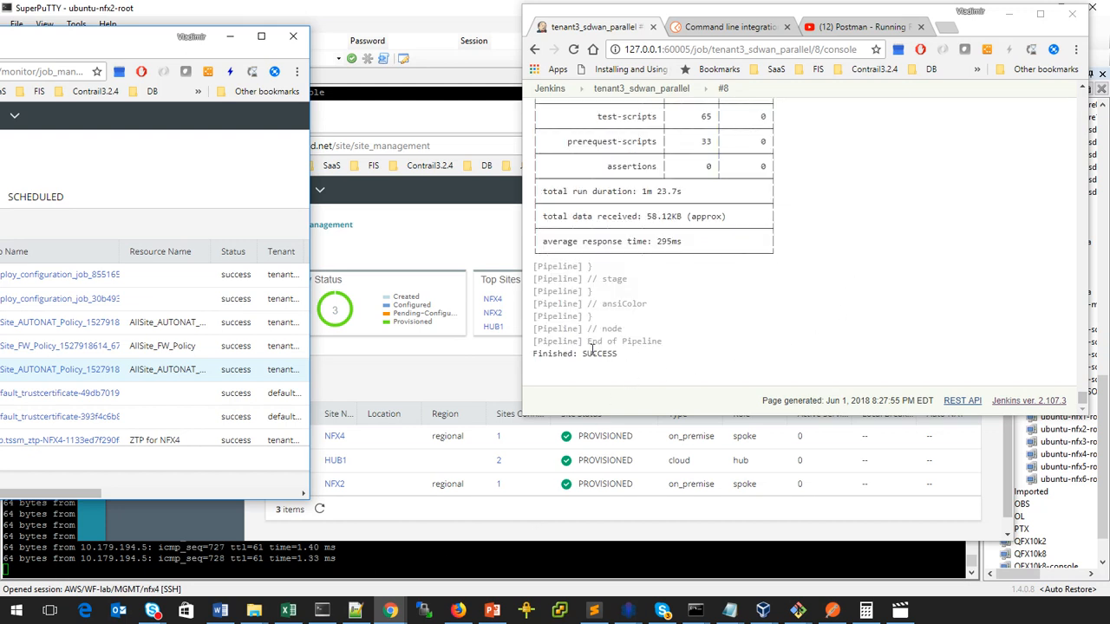
Examine the end of the tenant3_sdwan_parallel #8 console output for the policy deployment result and run summary.
scroll(837, 295, "up", 1)
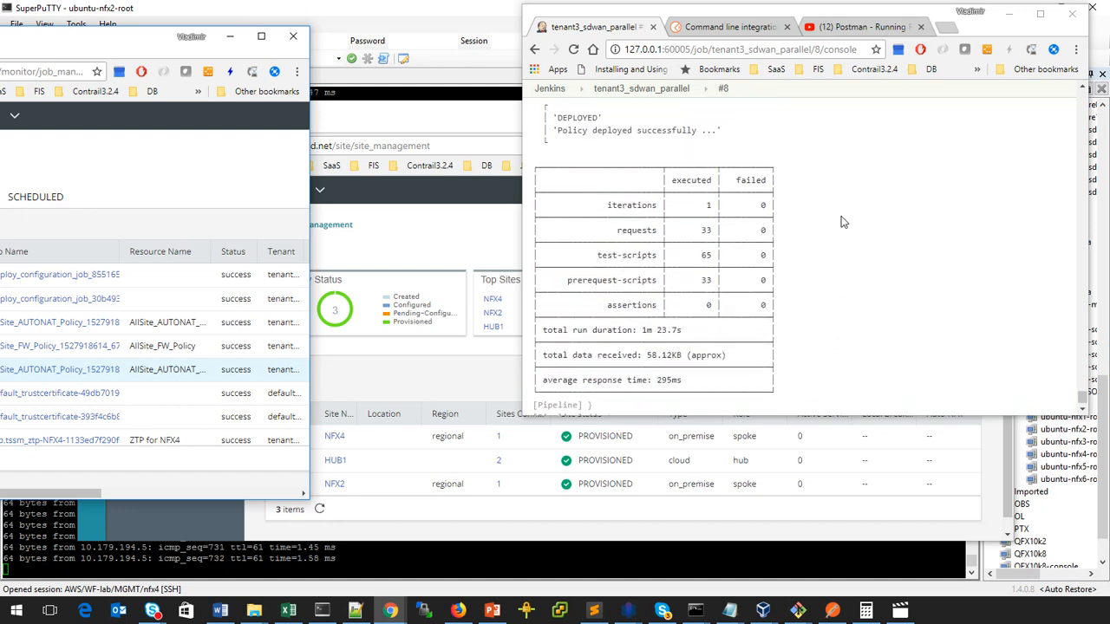
scroll(850, 295, "up", 1)
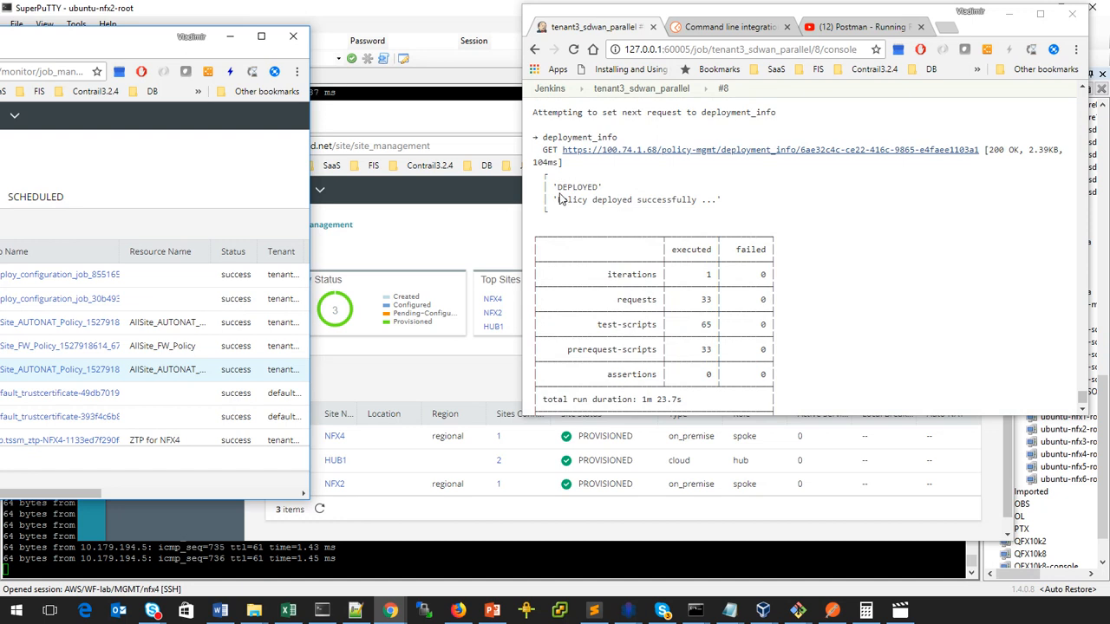
scroll(924, 227, "down", 3)
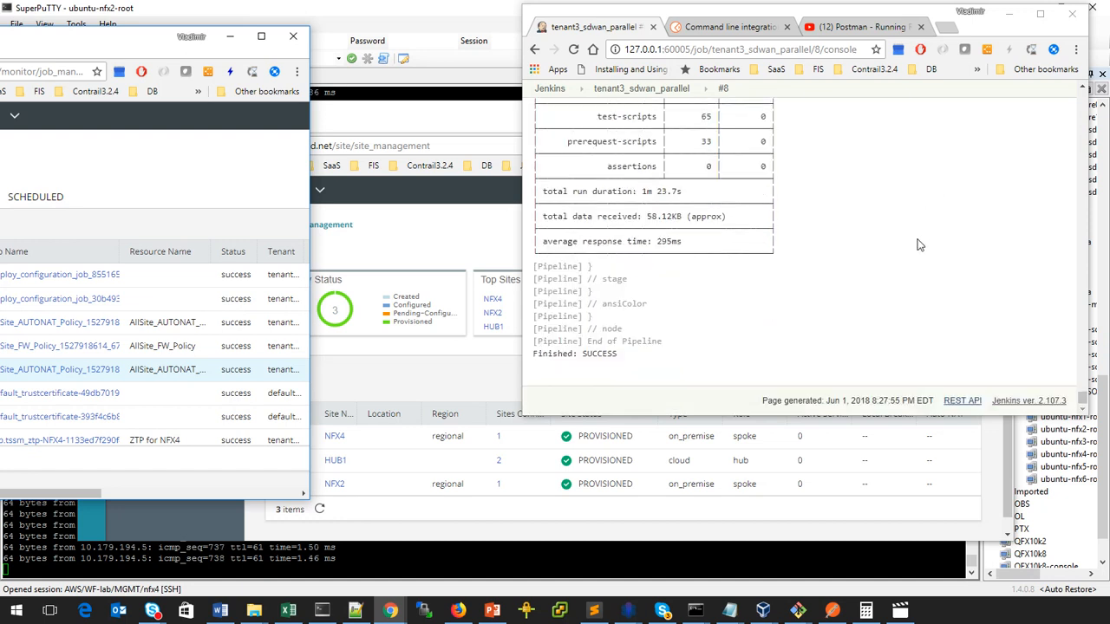
Ping 10.179.192.5 from the ubuntu-nfx4-root session by reusing its previous command, and minimize SuperPuTTY.
left_click(377, 562)
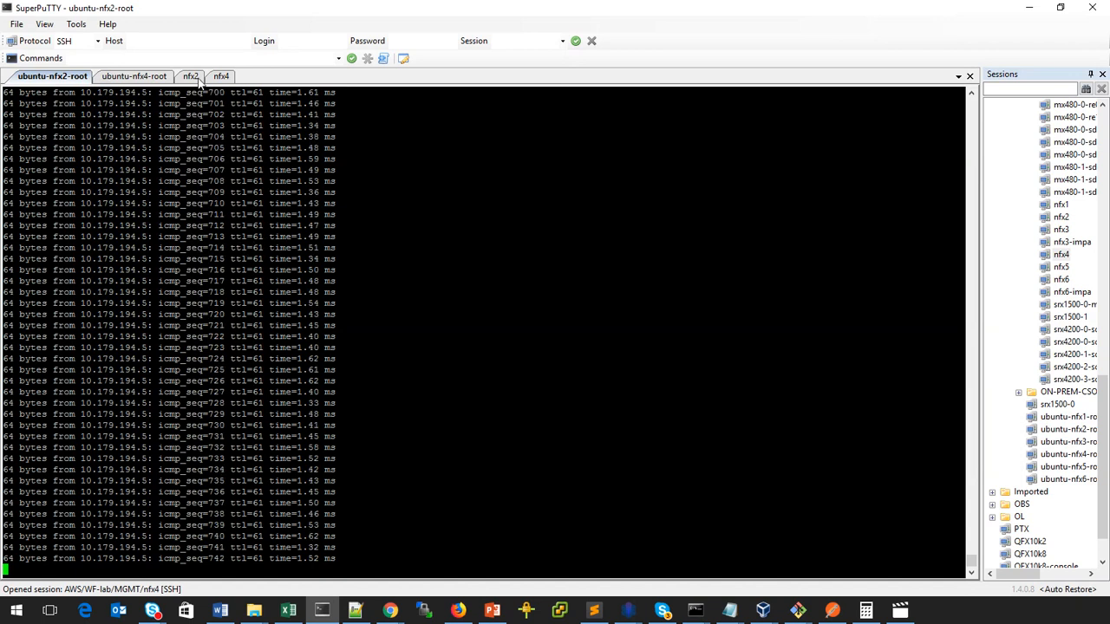
left_click(118, 78)
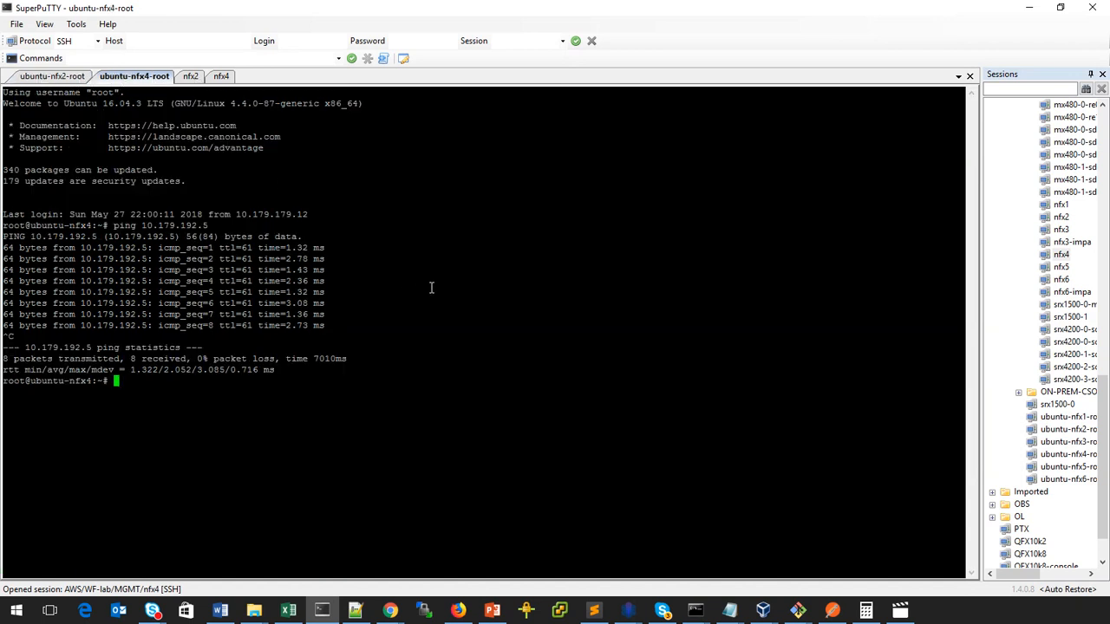
type("ping")
key("BackSpace")
key("BackSpace")
key("BackSpace")
key("BackSpace")
key("BackSpace")
key("Up")
key("Return")
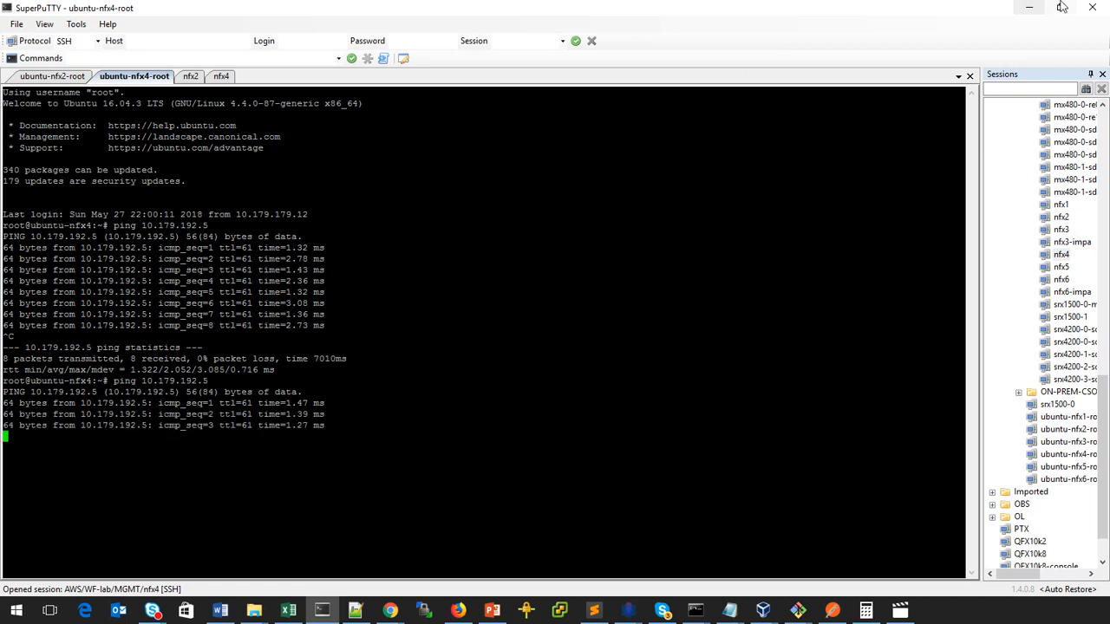
left_click(1030, 8)
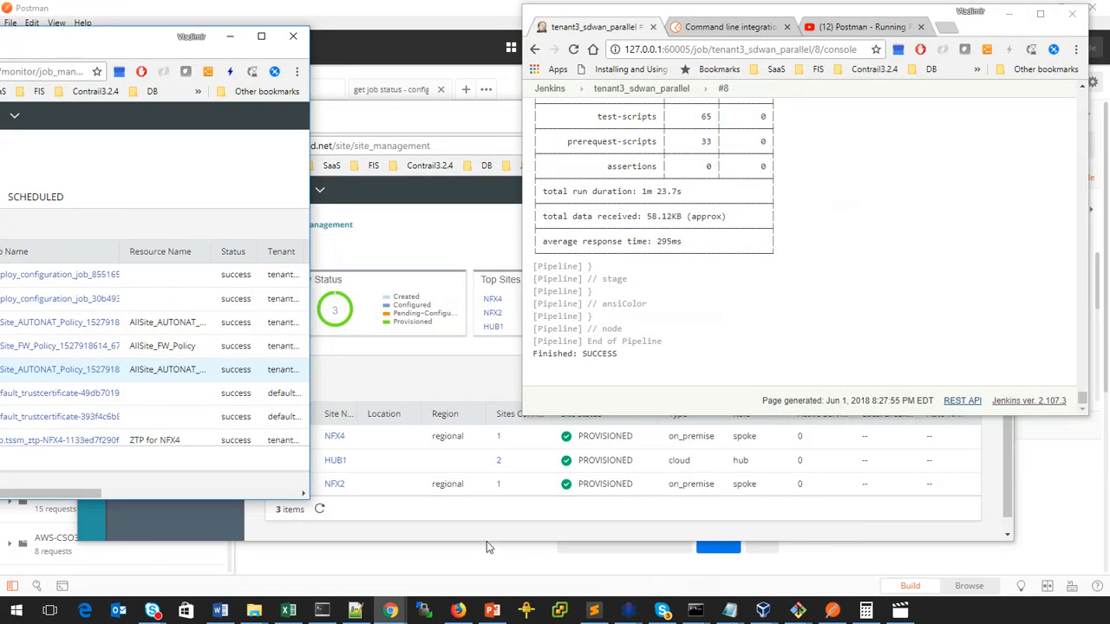